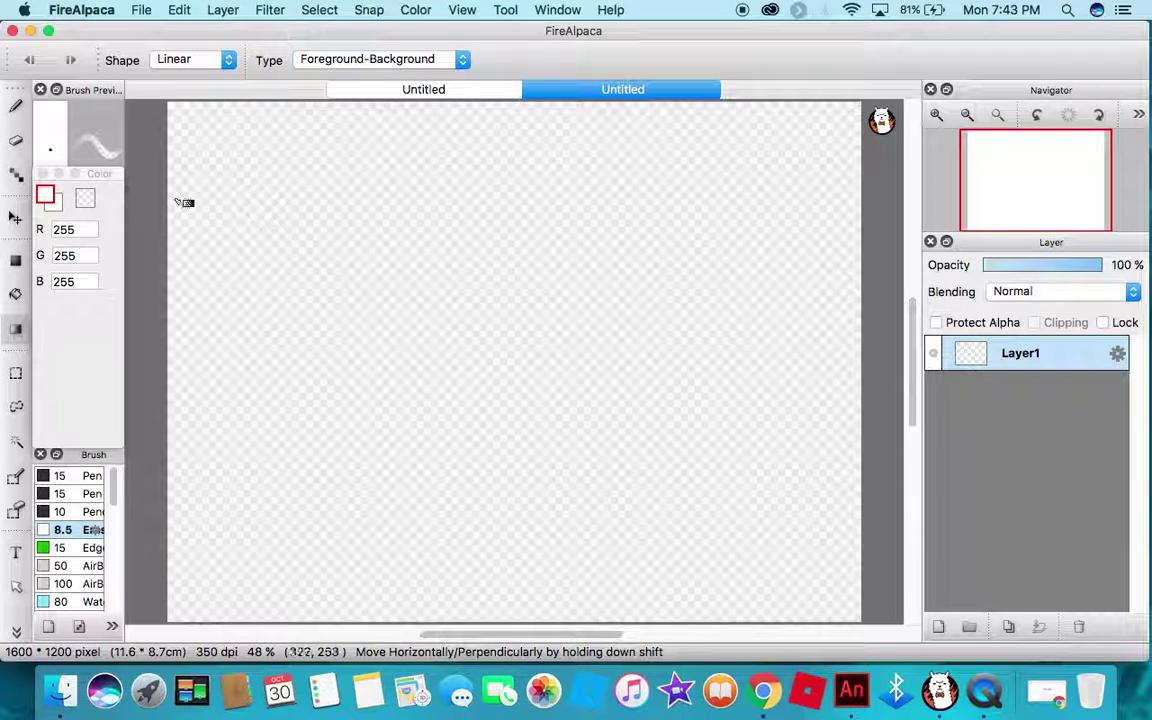
# - Choose the Brush tool and set the foreground colour to black with R 0, G 0 and B 0
pyautogui.click(15, 105)
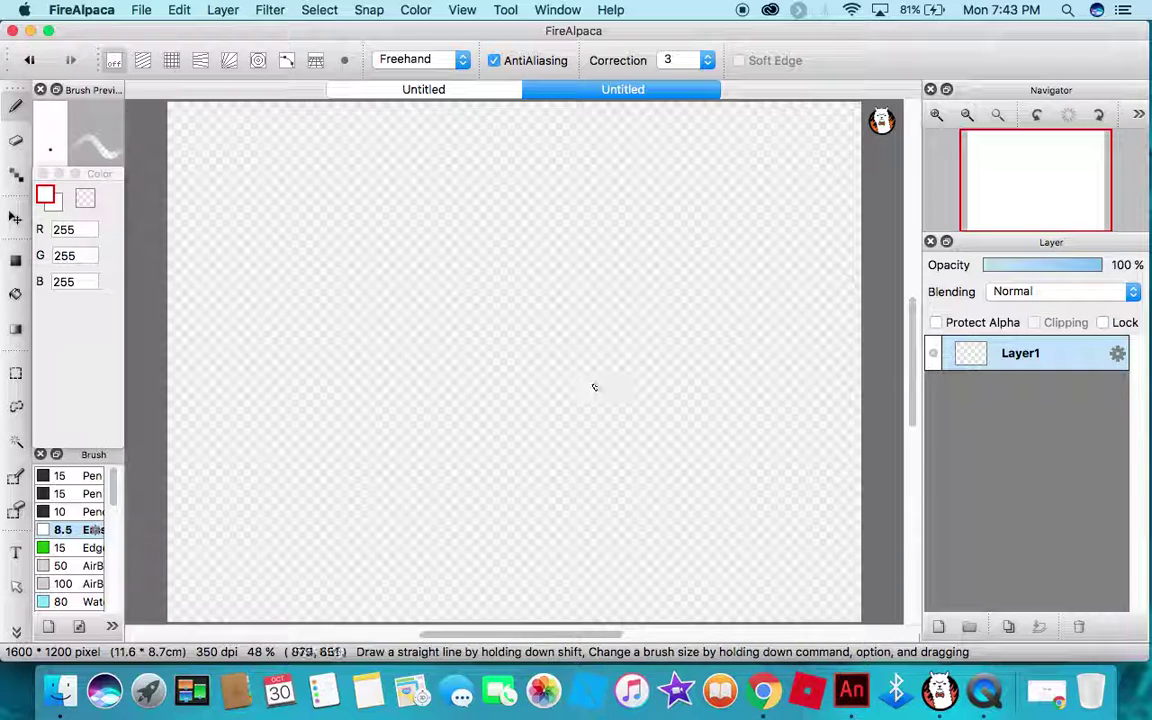
pyautogui.click(85, 231)
pyautogui.press('BackSpace')
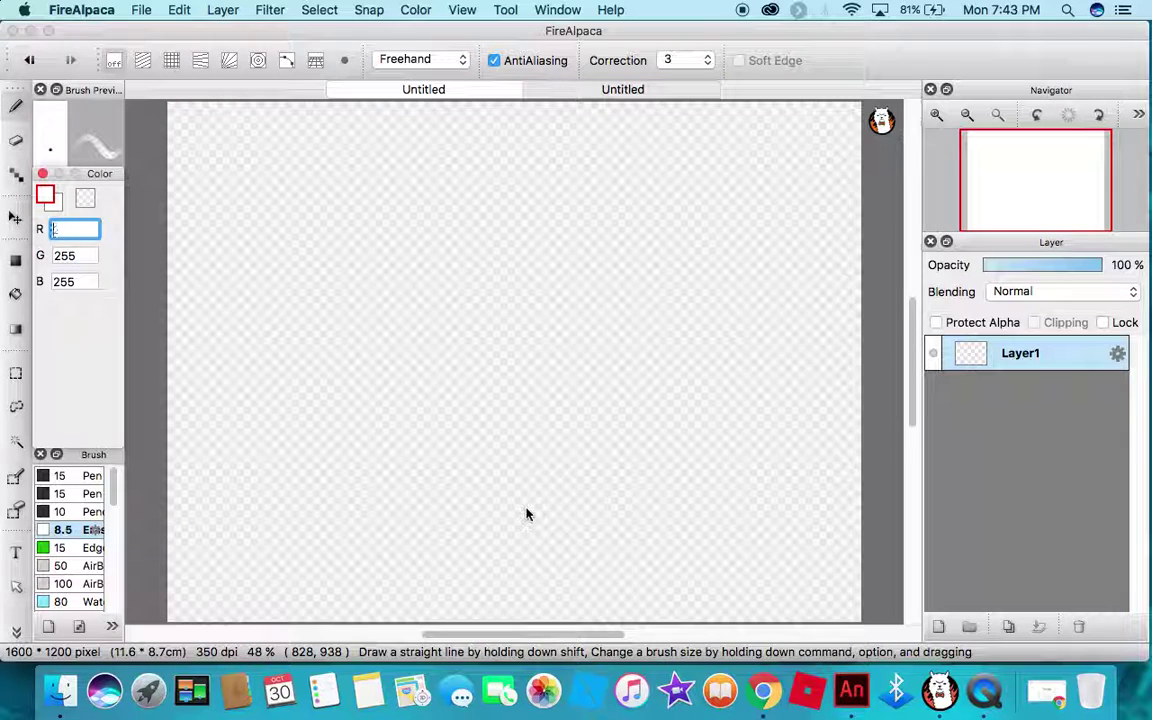
pyautogui.write('0')
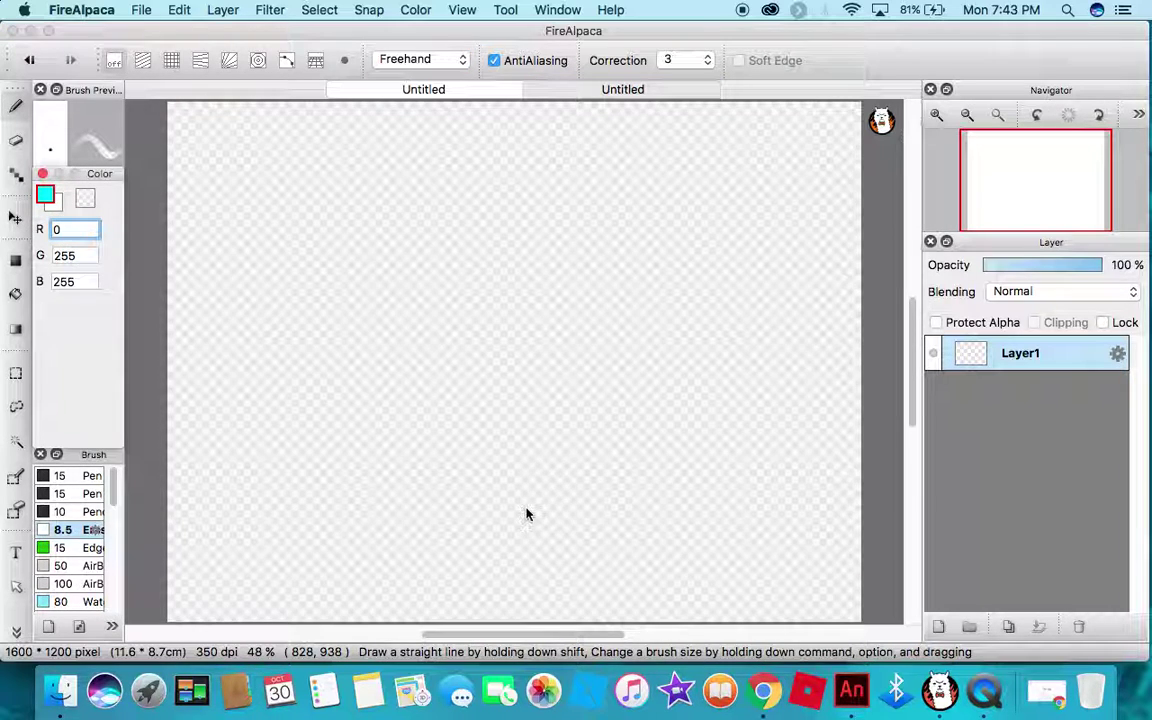
pyautogui.click(82, 255)
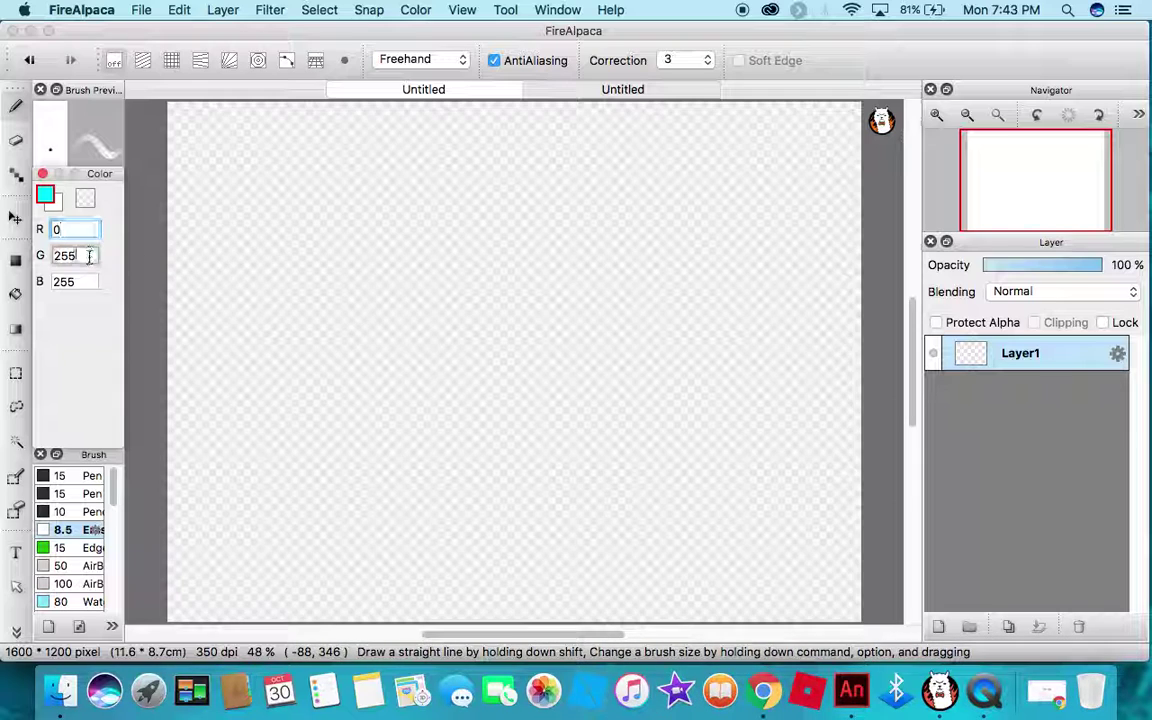
pyautogui.write('0')
pyautogui.press('Tab')
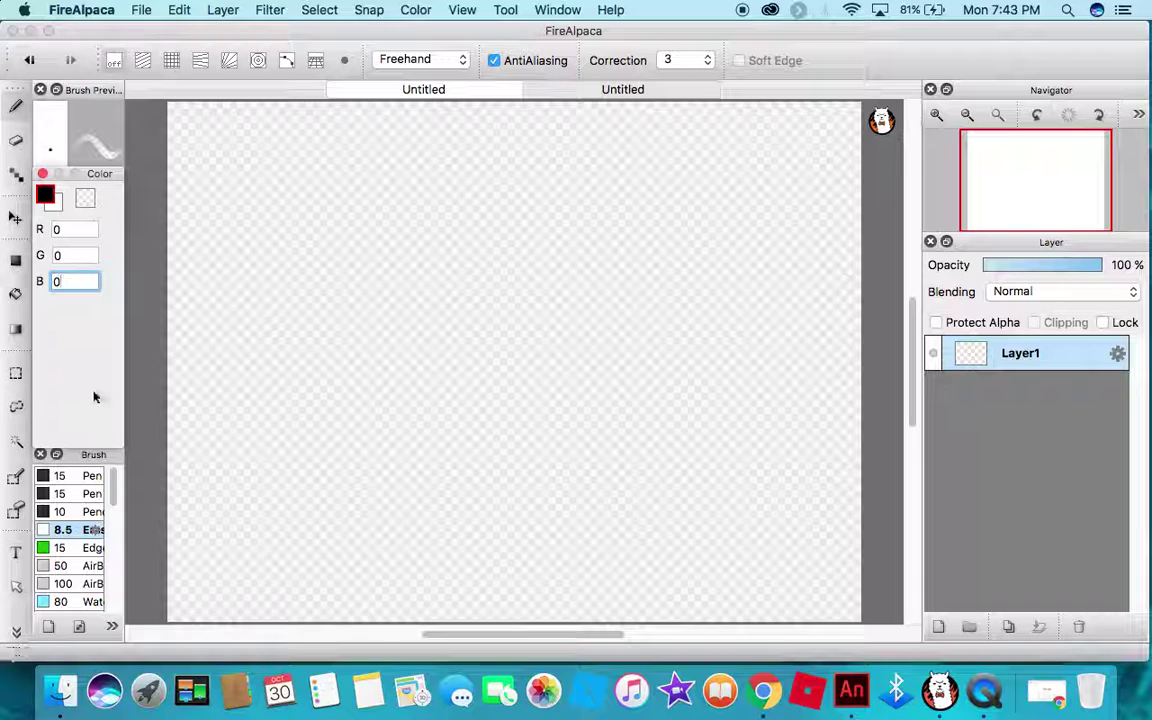
pyautogui.click(419, 342)
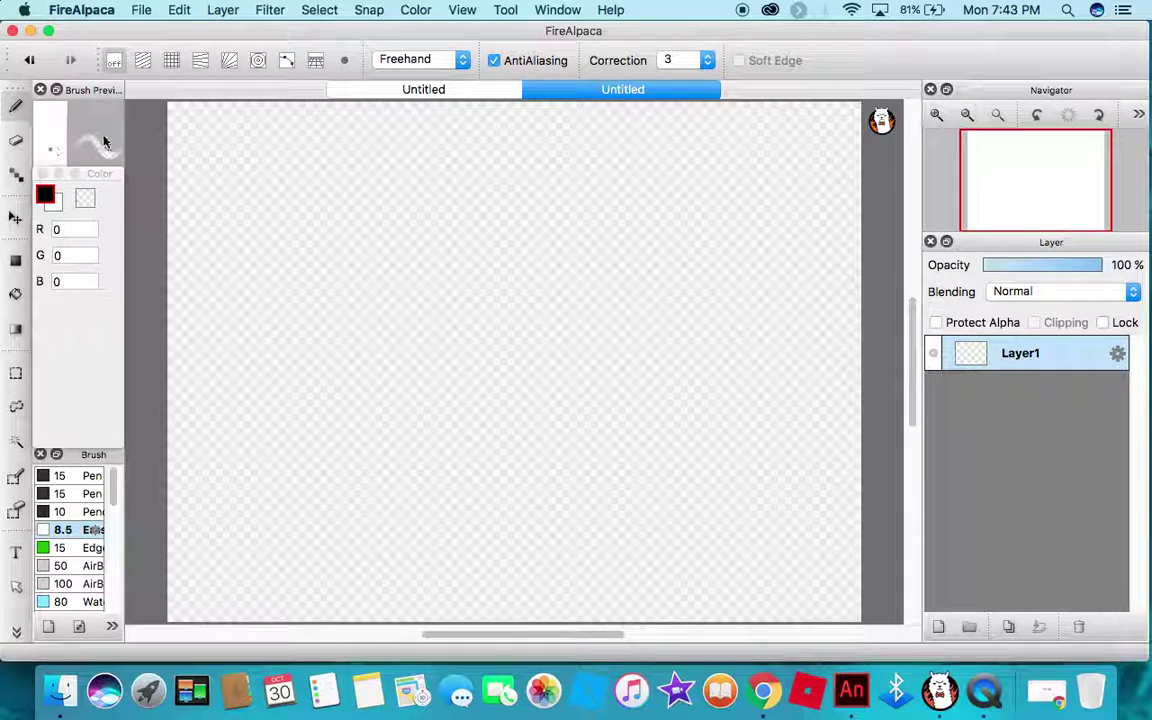
# - Try the transparent colour, swap the foreground and background colours and back, and set the black foreground's red value to 2
pyautogui.click(86, 198)
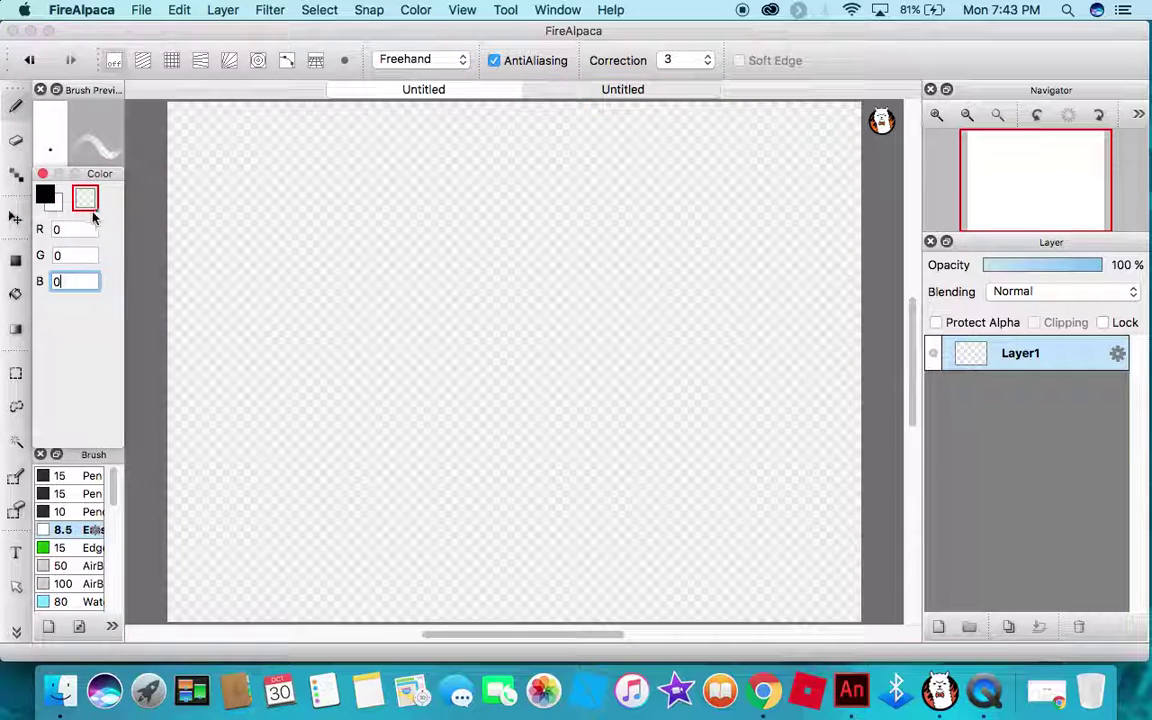
pyautogui.click(76, 229)
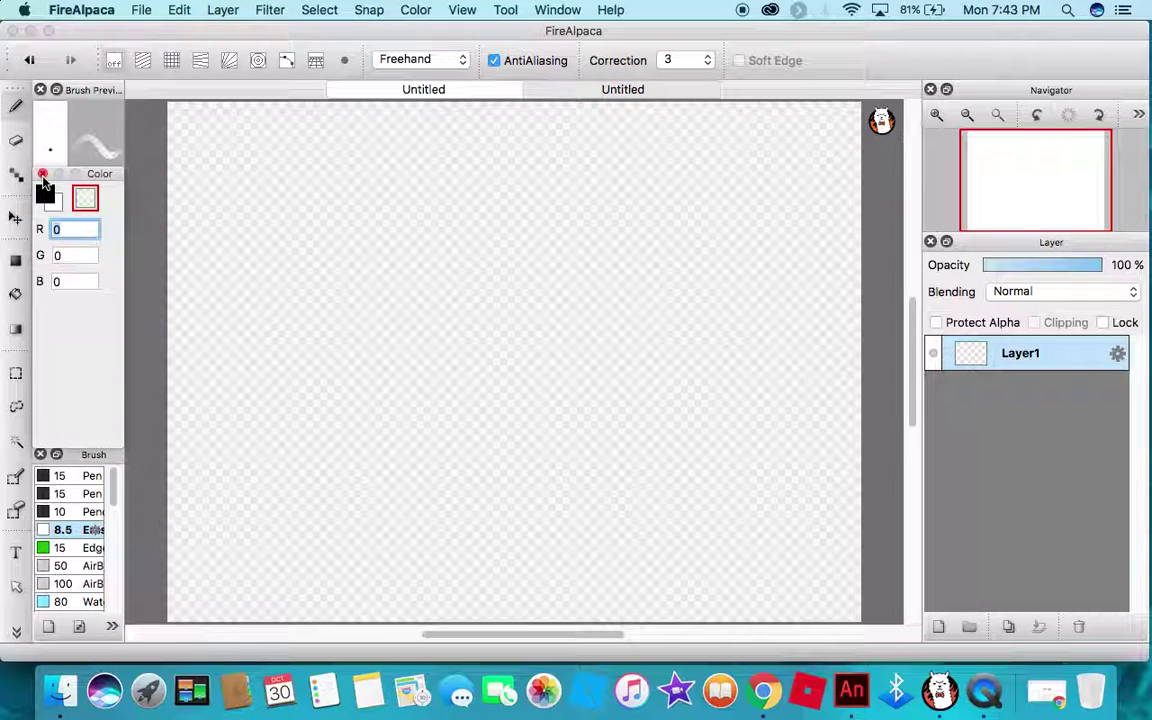
pyautogui.write('255')
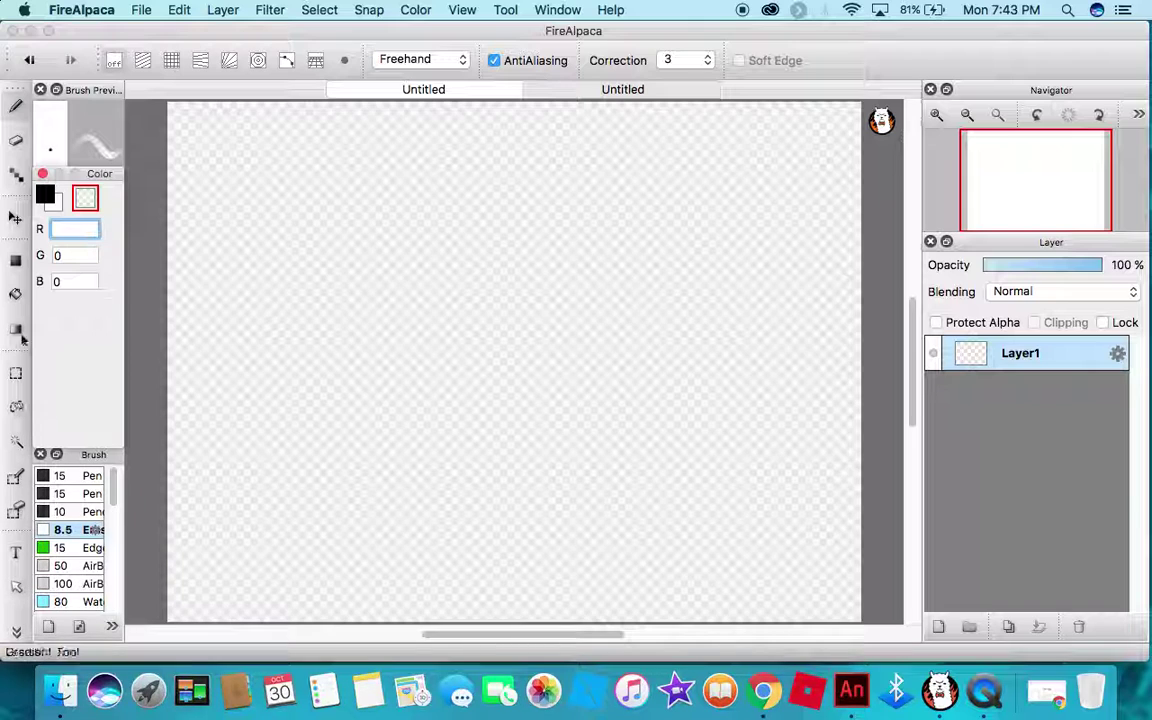
pyautogui.click(14, 110)
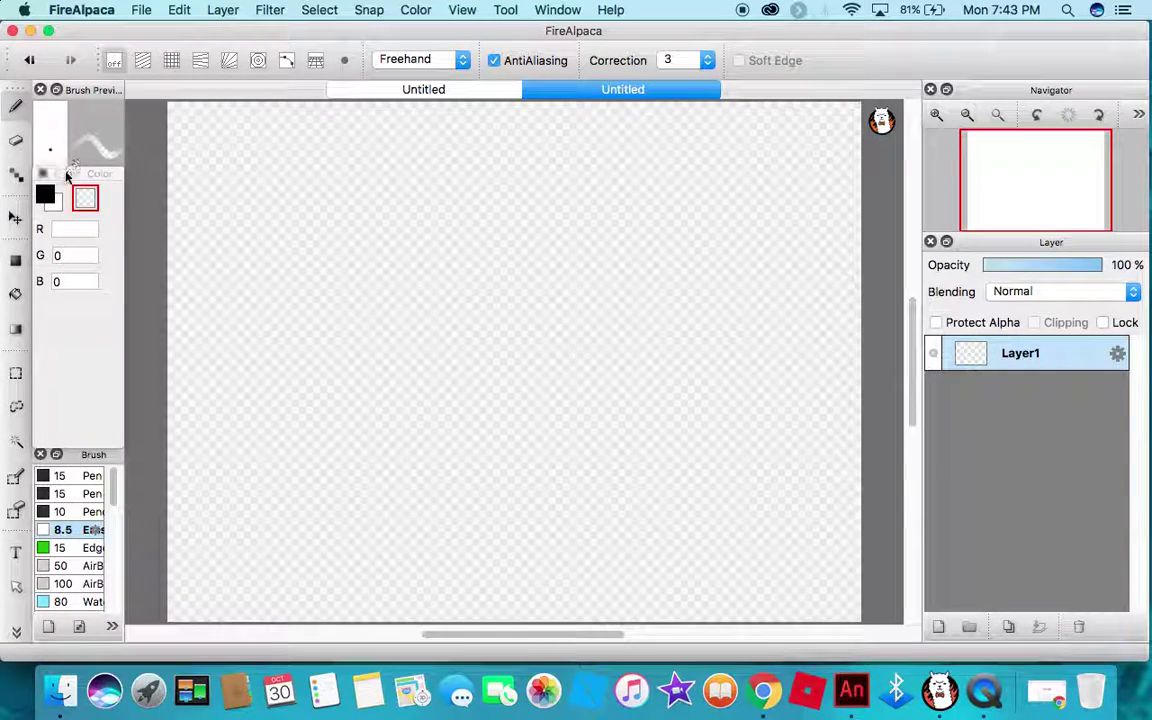
pyautogui.click(56, 194)
pyautogui.click(55, 203)
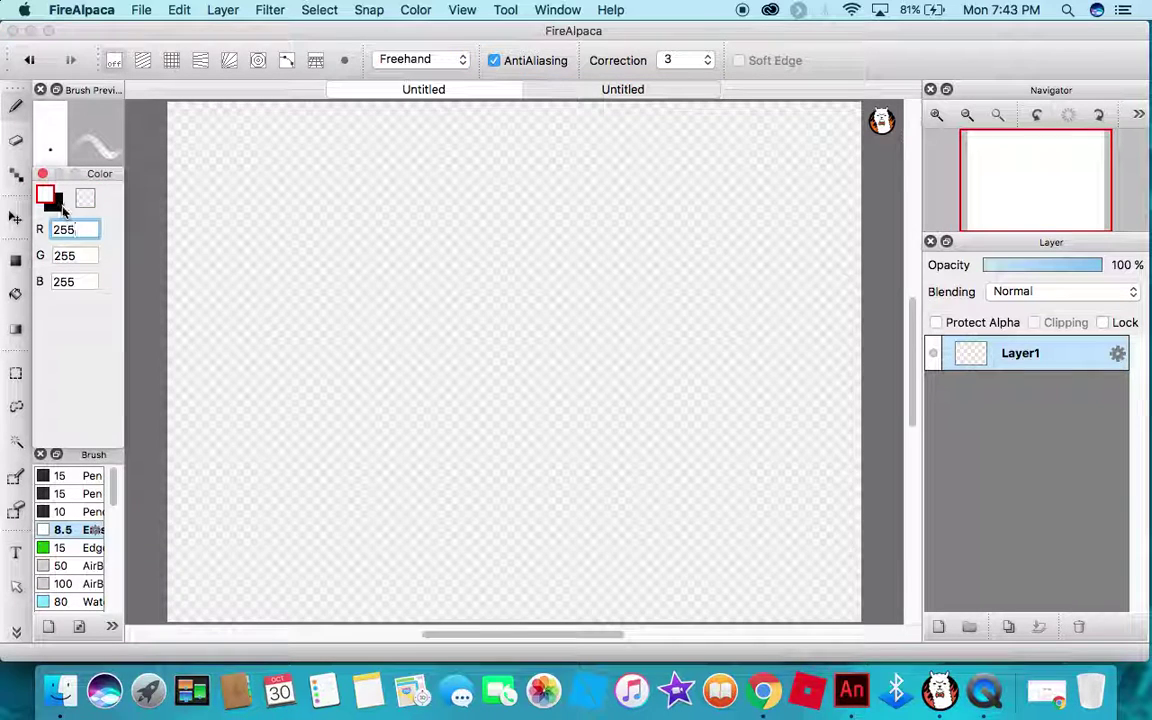
pyautogui.click(58, 206)
pyautogui.write('2')
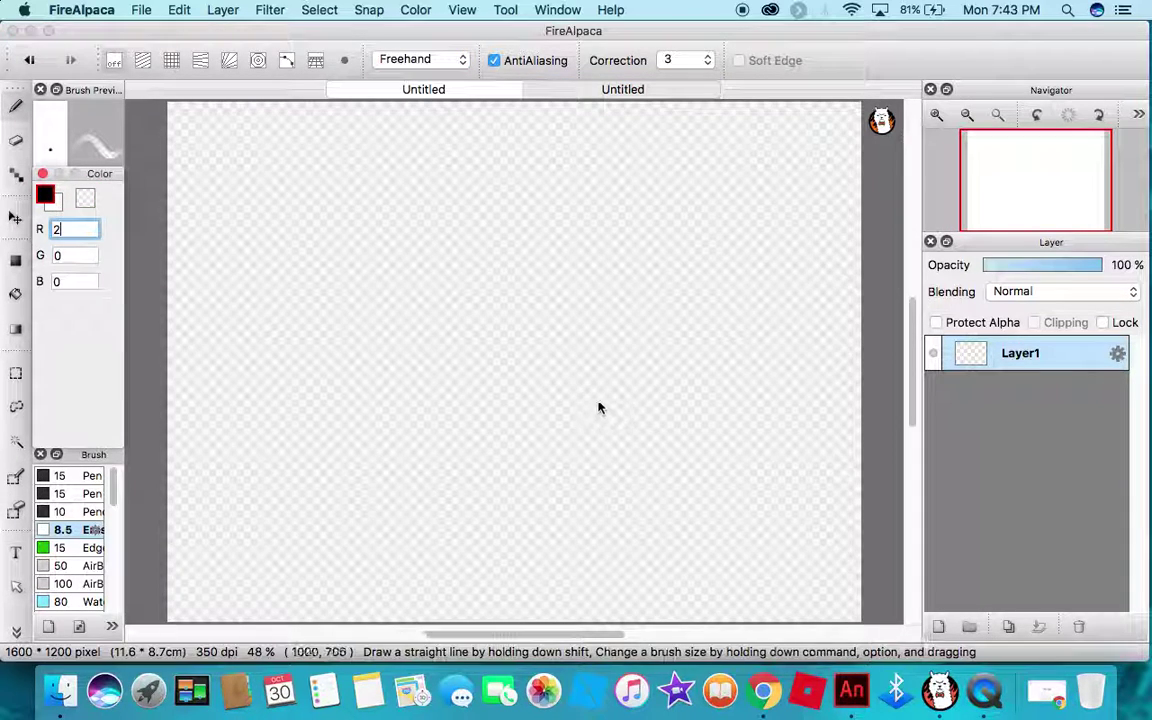
pyautogui.click(496, 391)
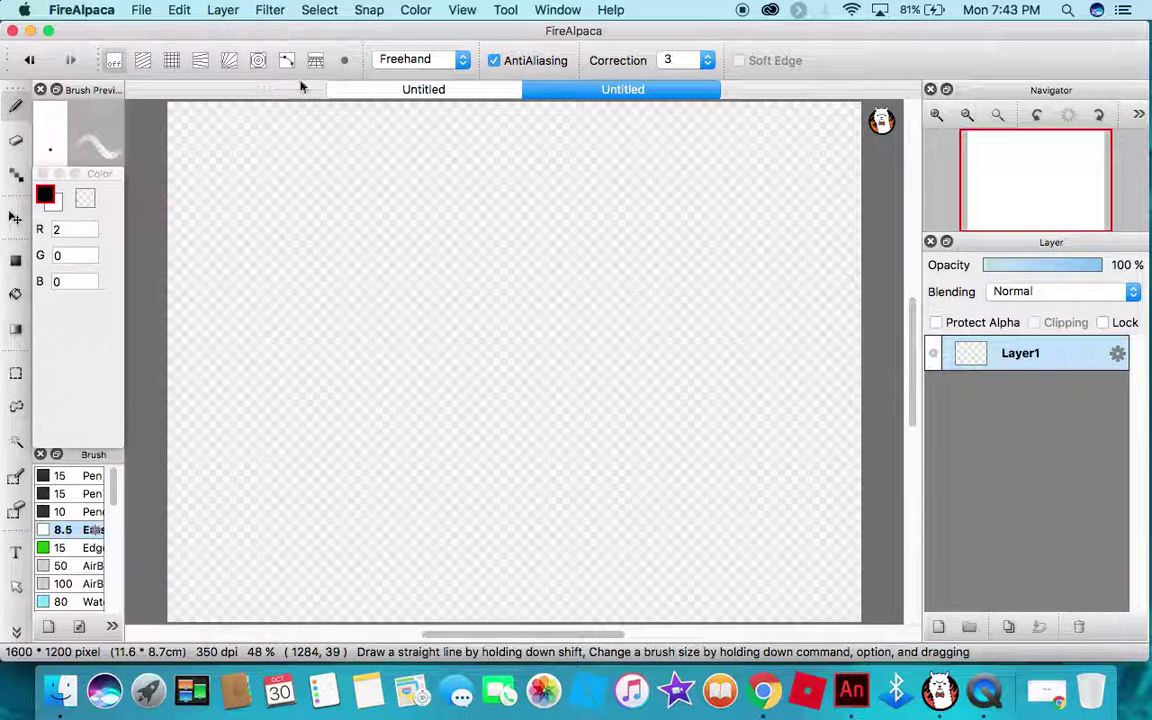
# - Choose the size 15 Pen brush and test it with a stroke on each open canvas, undoing both strokes
pyautogui.click(381, 89)
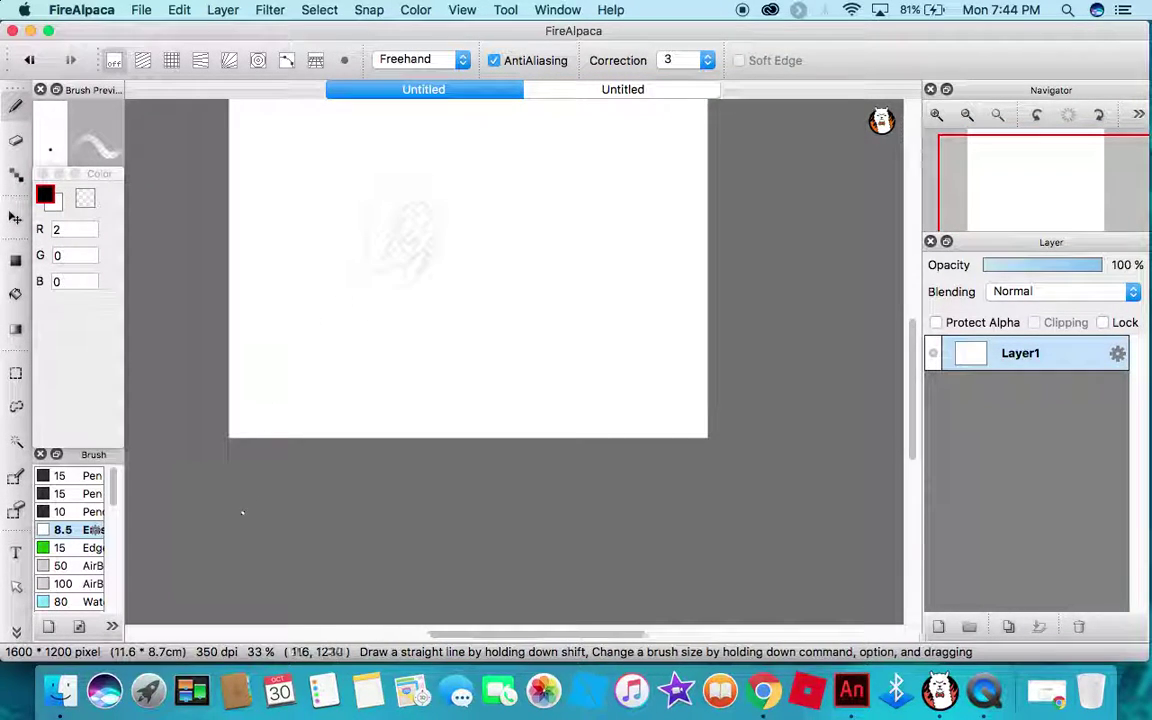
pyautogui.click(65, 476)
pyautogui.moveTo(397, 247)
pyautogui.mouseDown()
pyautogui.moveTo(406, 339)
pyautogui.moveTo(401, 260)
pyautogui.mouseUp()
pyautogui.press('super+z')
pyautogui.scroll(-1, 499, 273)
pyautogui.scroll(2, 504, 280)
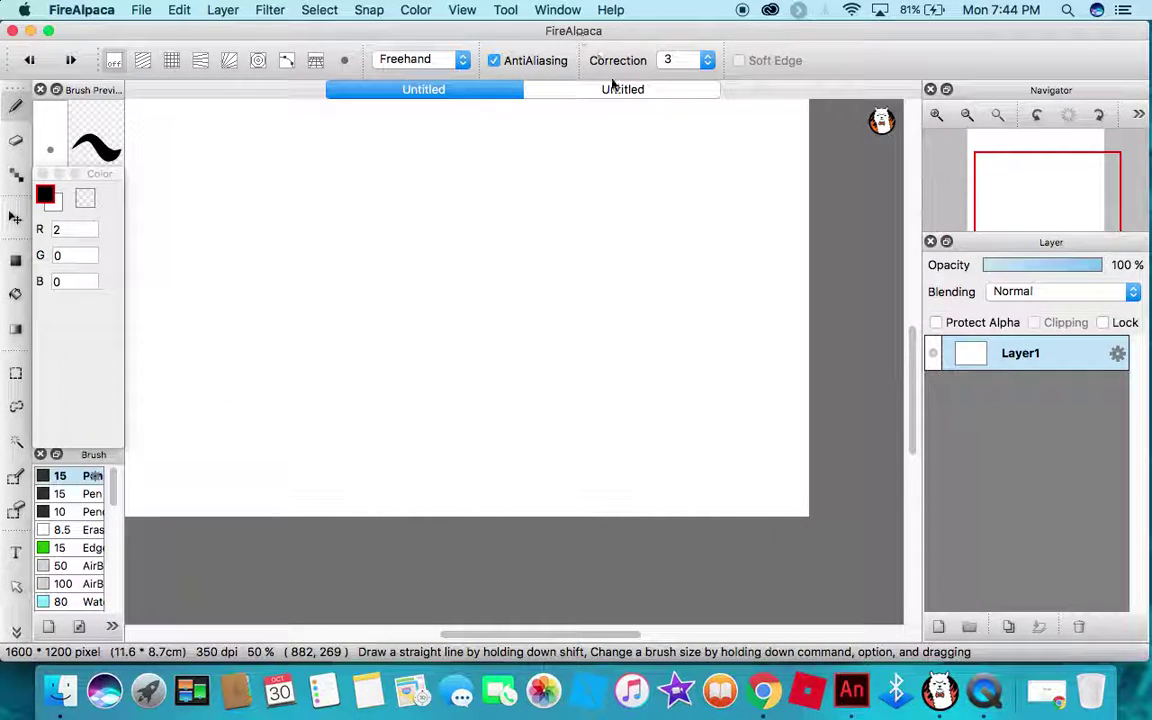
pyautogui.click(557, 86)
pyautogui.moveTo(612, 295)
pyautogui.mouseDown()
pyautogui.moveTo(654, 298)
pyautogui.moveTo(575, 255)
pyautogui.moveTo(527, 318)
pyautogui.mouseUp()
pyautogui.press('super+z')
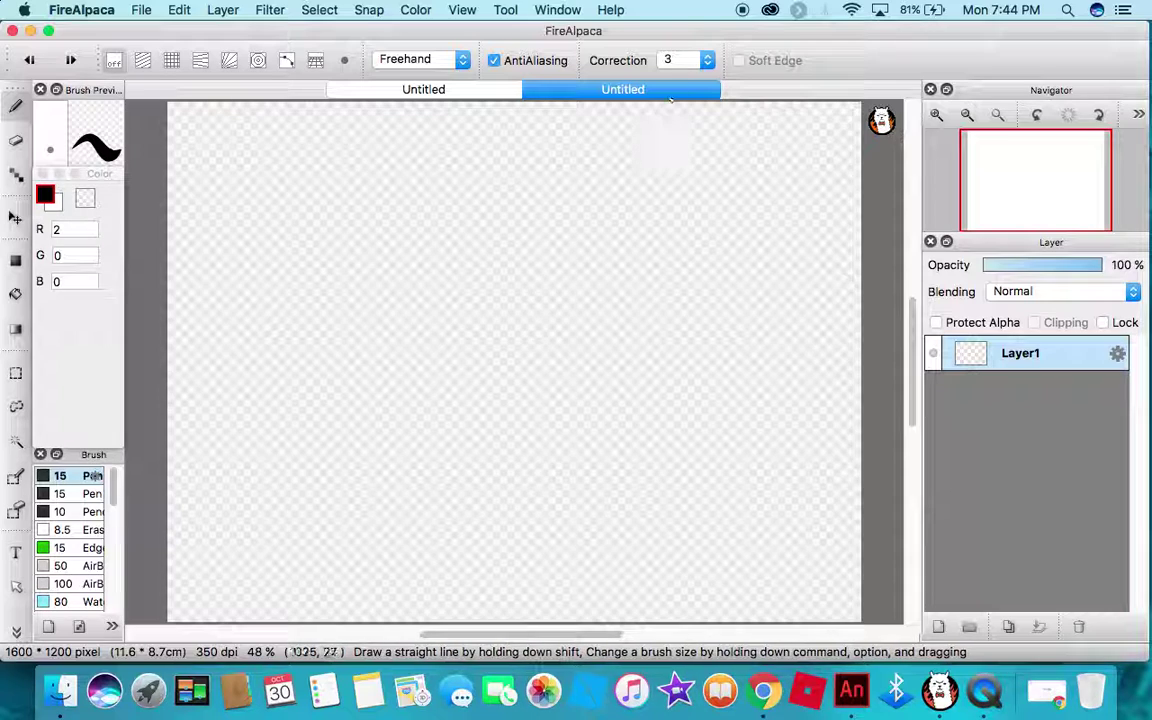
# - Set the brush's stroke correction to 28
pyautogui.click(672, 60)
pyautogui.click(671, 482)
# - Try to draw a round head outline freehand on the transparent canvas, undoing each attempt
pyautogui.moveTo(558, 447); pyautogui.dragTo(581, 447)
pyautogui.moveTo(615, 386); pyautogui.dragTo(606, 331)
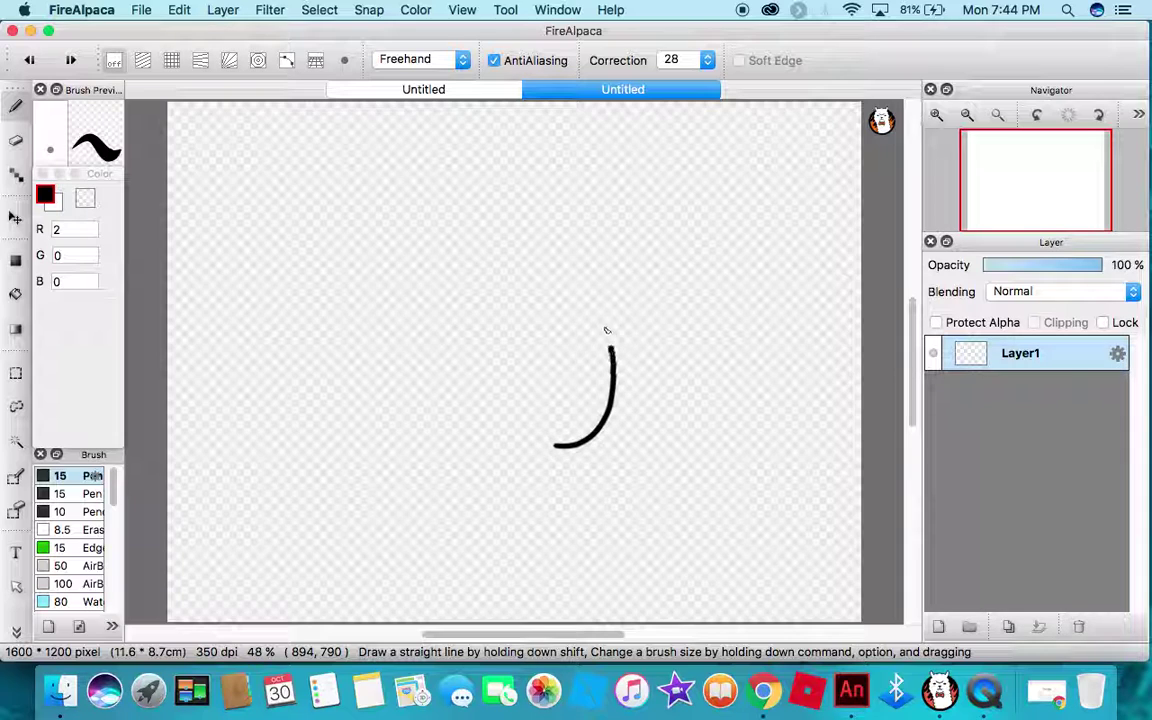
pyautogui.moveTo(570, 292)
pyautogui.mouseDown()
pyautogui.moveTo(524, 273)
pyautogui.moveTo(473, 273)
pyautogui.moveTo(432, 298)
pyautogui.moveTo(414, 340)
pyautogui.mouseUp()
pyautogui.moveTo(428, 443); pyautogui.dragTo(491, 470)
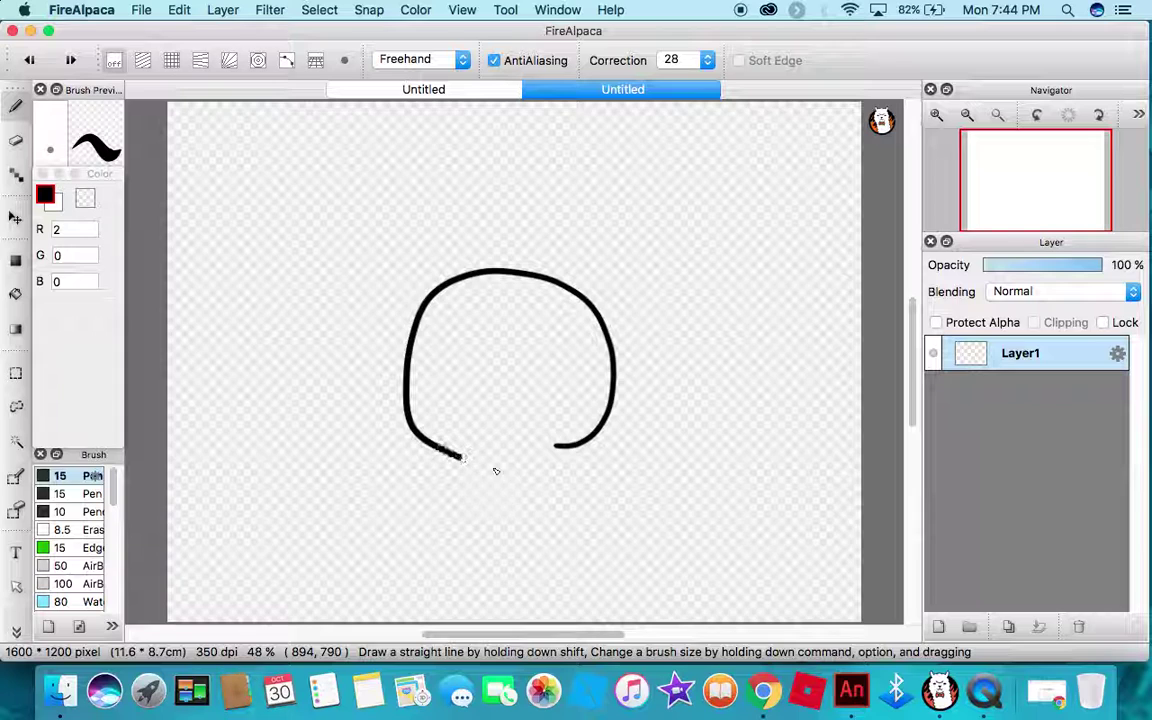
pyautogui.moveTo(568, 470)
pyautogui.mouseDown()
pyautogui.moveTo(598, 450)
pyautogui.moveTo(615, 398)
pyautogui.mouseUp()
pyautogui.press('super+z')
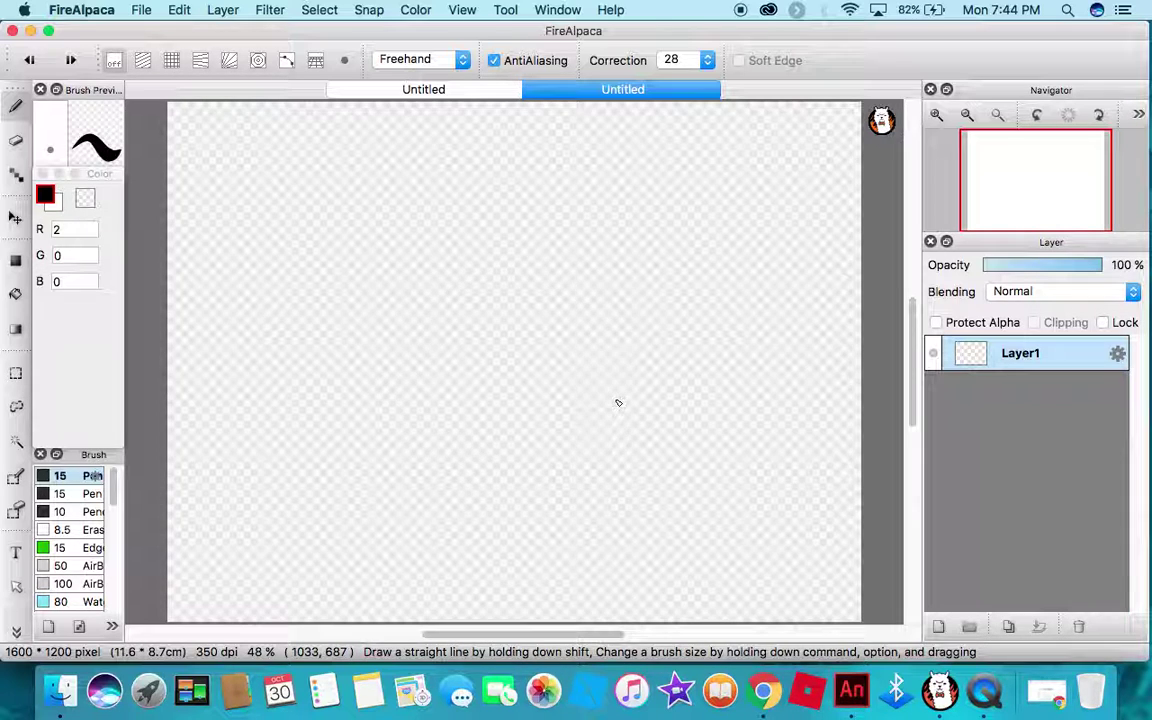
pyautogui.moveTo(530, 473)
pyautogui.mouseDown()
pyautogui.moveTo(620, 377)
pyautogui.moveTo(554, 275)
pyautogui.moveTo(477, 295)
pyautogui.moveTo(442, 386)
pyautogui.moveTo(523, 468)
pyautogui.moveTo(610, 368)
pyautogui.mouseUp()
pyautogui.press('super+z')
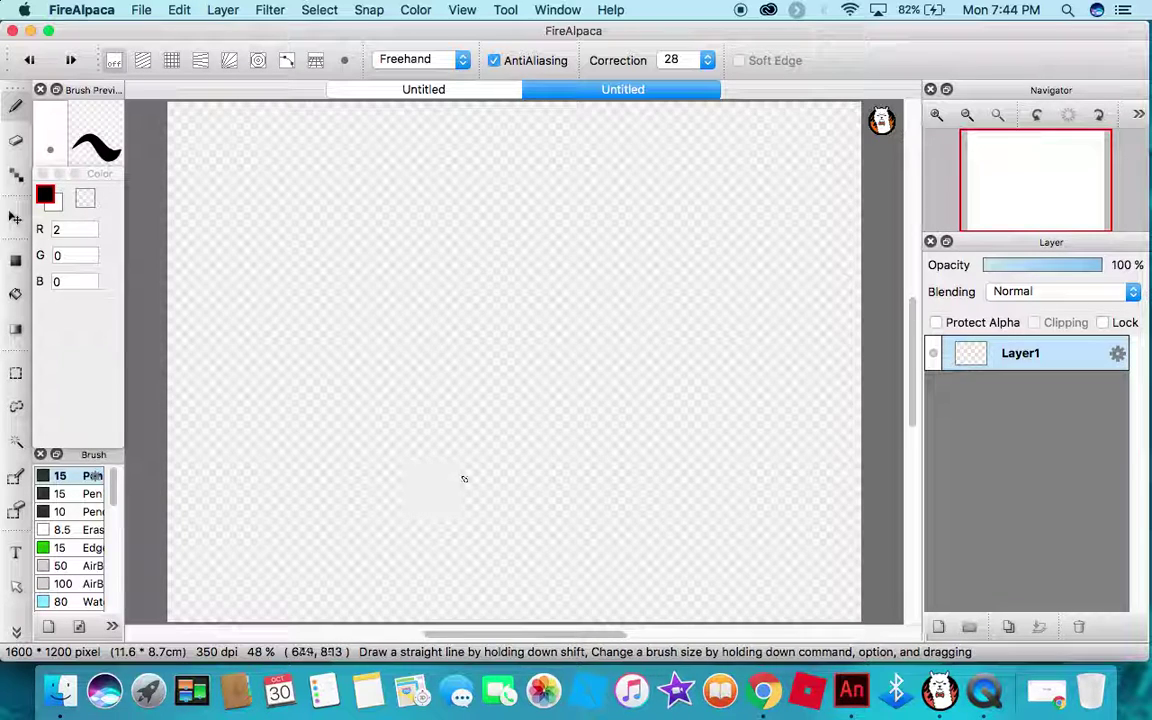
# - Draw a closed, roughly circular head outline in black near the middle of the canvas
pyautogui.moveTo(515, 470)
pyautogui.mouseDown()
pyautogui.moveTo(565, 460)
pyautogui.moveTo(589, 380)
pyautogui.mouseUp()
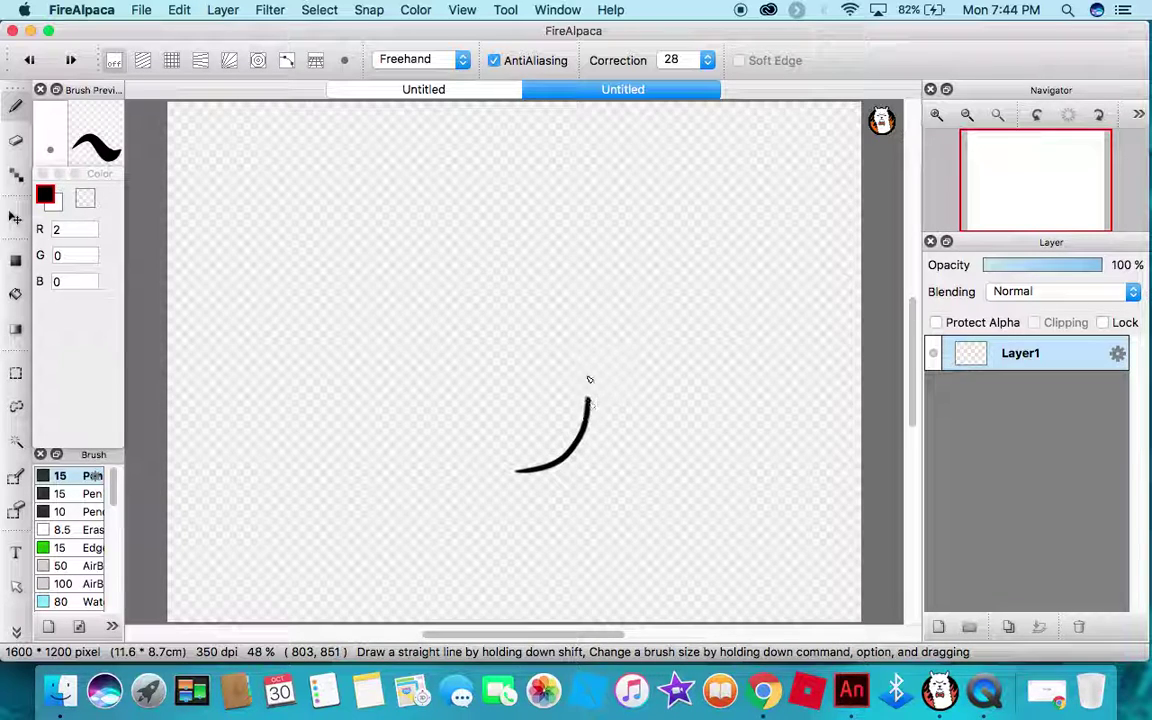
pyautogui.moveTo(561, 335)
pyautogui.mouseDown()
pyautogui.moveTo(527, 314)
pyautogui.moveTo(483, 311)
pyautogui.moveTo(442, 329)
pyautogui.moveTo(420, 360)
pyautogui.mouseUp()
pyautogui.moveTo(433, 448); pyautogui.dragTo(535, 471)
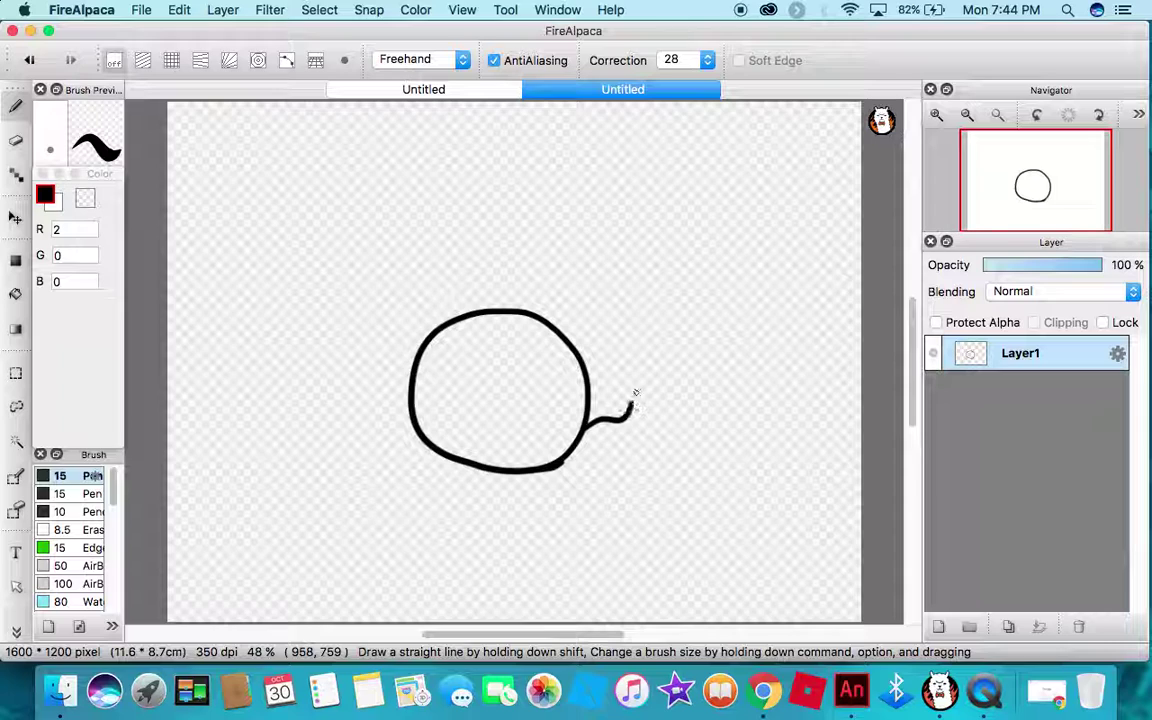
# - Try to draw a tufted hair outline around the top of the head, then undo its strokes
pyautogui.moveTo(617, 367); pyautogui.dragTo(609, 361)
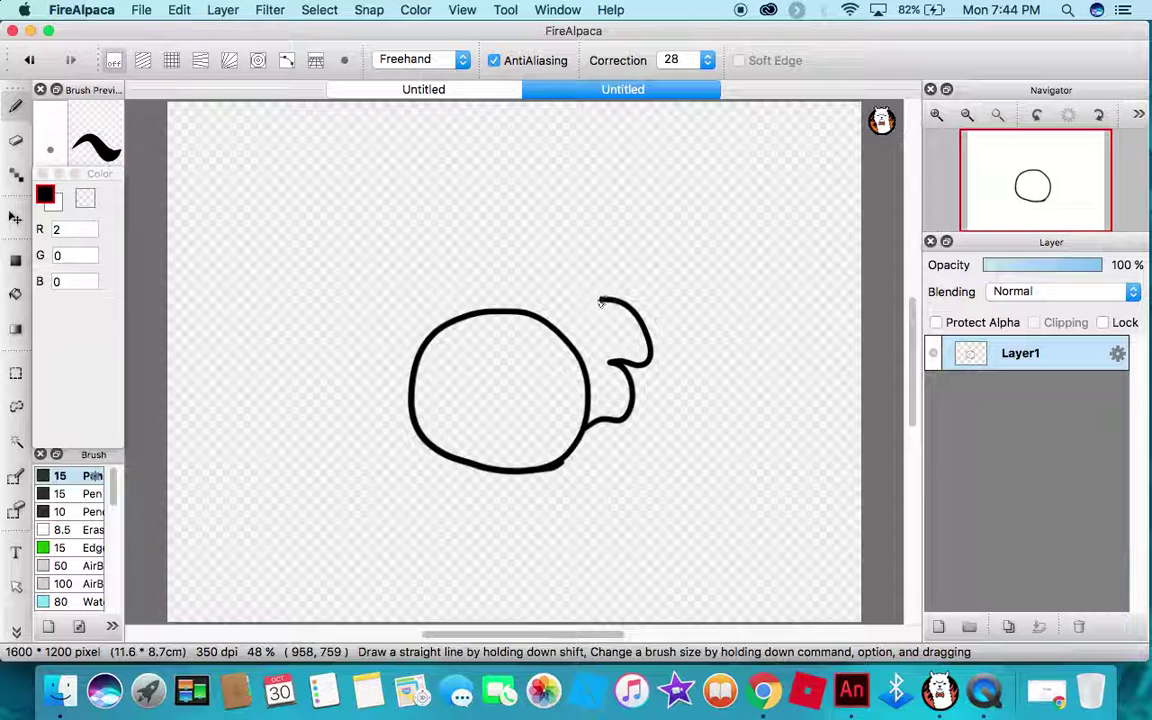
pyautogui.moveTo(615, 289)
pyautogui.mouseDown()
pyautogui.moveTo(594, 263)
pyautogui.moveTo(541, 263)
pyautogui.mouseUp()
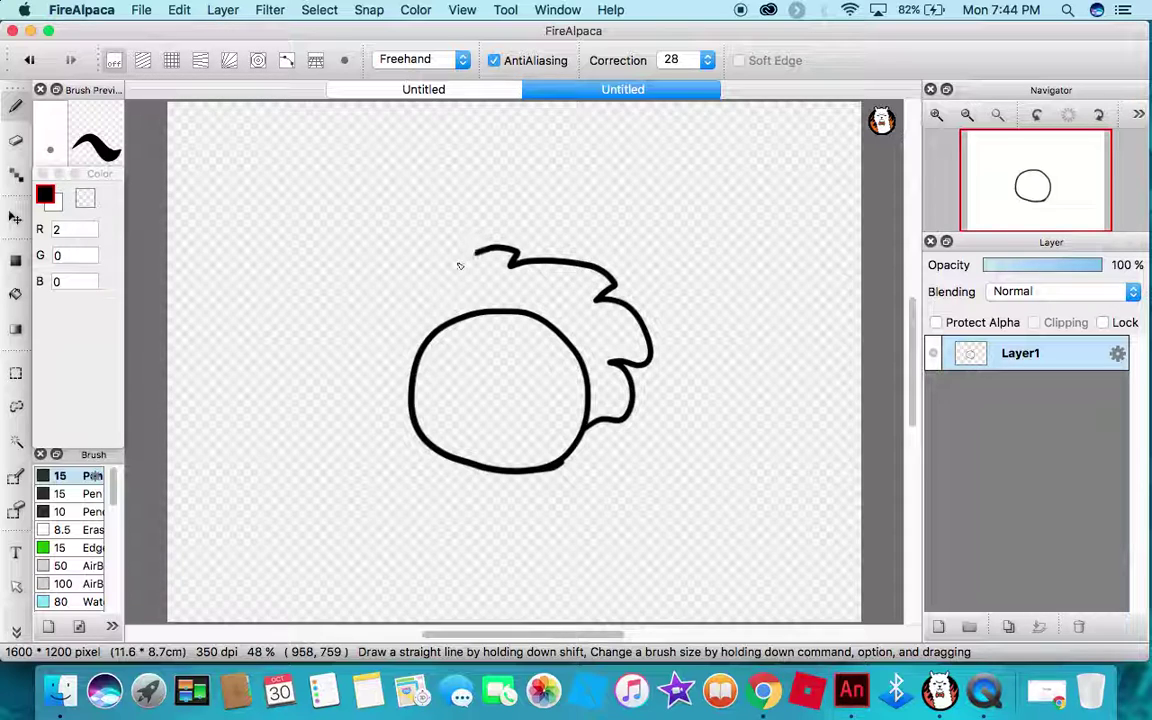
pyautogui.moveTo(434, 276); pyautogui.dragTo(398, 278)
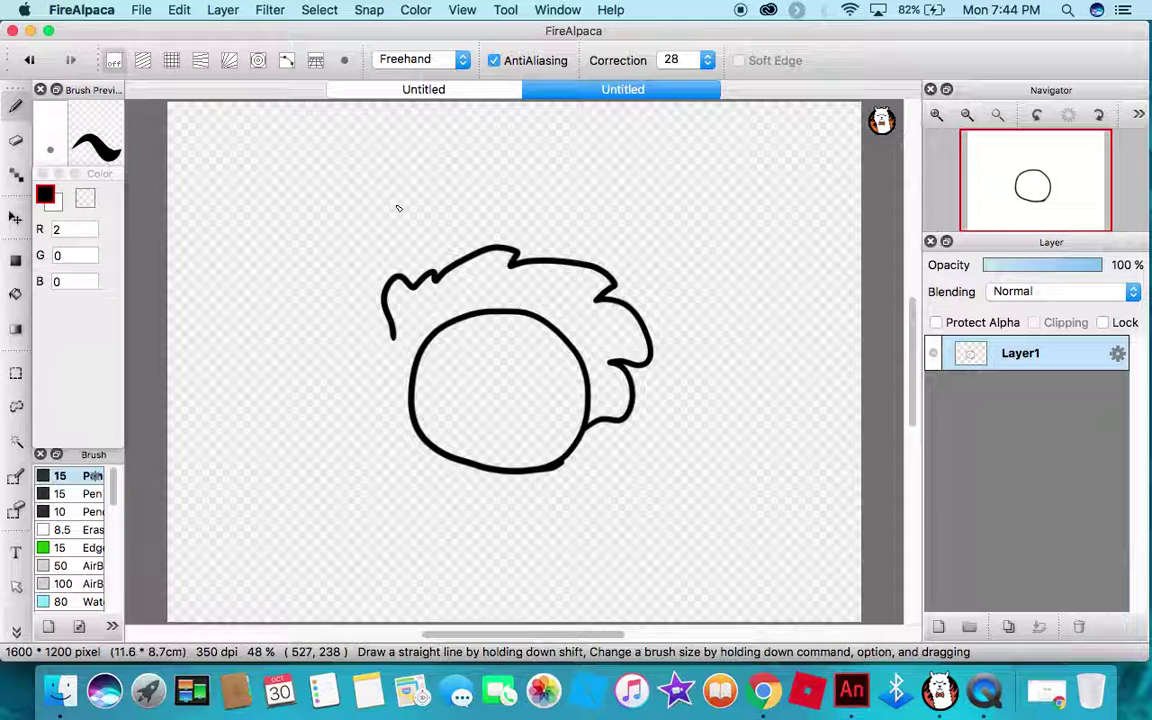
pyautogui.press('super+z')
pyautogui.press('super+z')
pyautogui.press('super+z')
pyautogui.press('super+z')
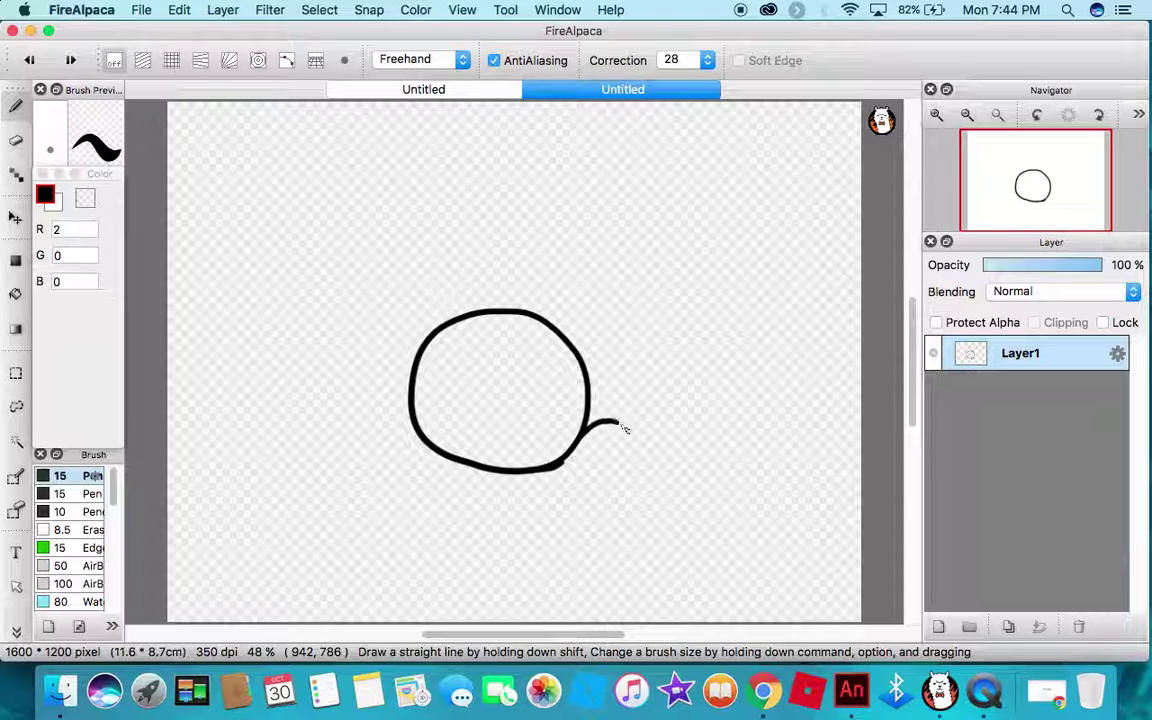
# - Draw a tufted hair outline over the head from its right side to its left side and bucket-fill the hair with black
pyautogui.moveTo(614, 374); pyautogui.dragTo(606, 371)
pyautogui.moveTo(596, 340)
pyautogui.mouseDown()
pyautogui.moveTo(648, 313)
pyautogui.moveTo(615, 339)
pyautogui.moveTo(631, 303)
pyautogui.mouseUp()
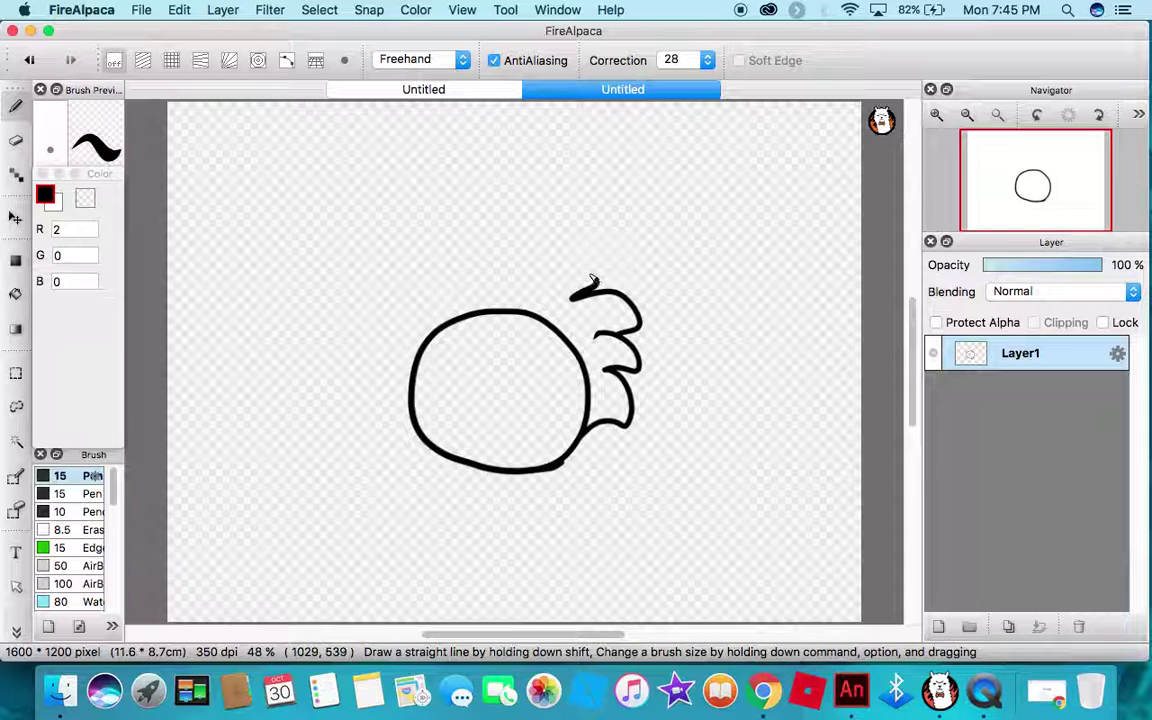
pyautogui.moveTo(538, 277); pyautogui.dragTo(527, 263)
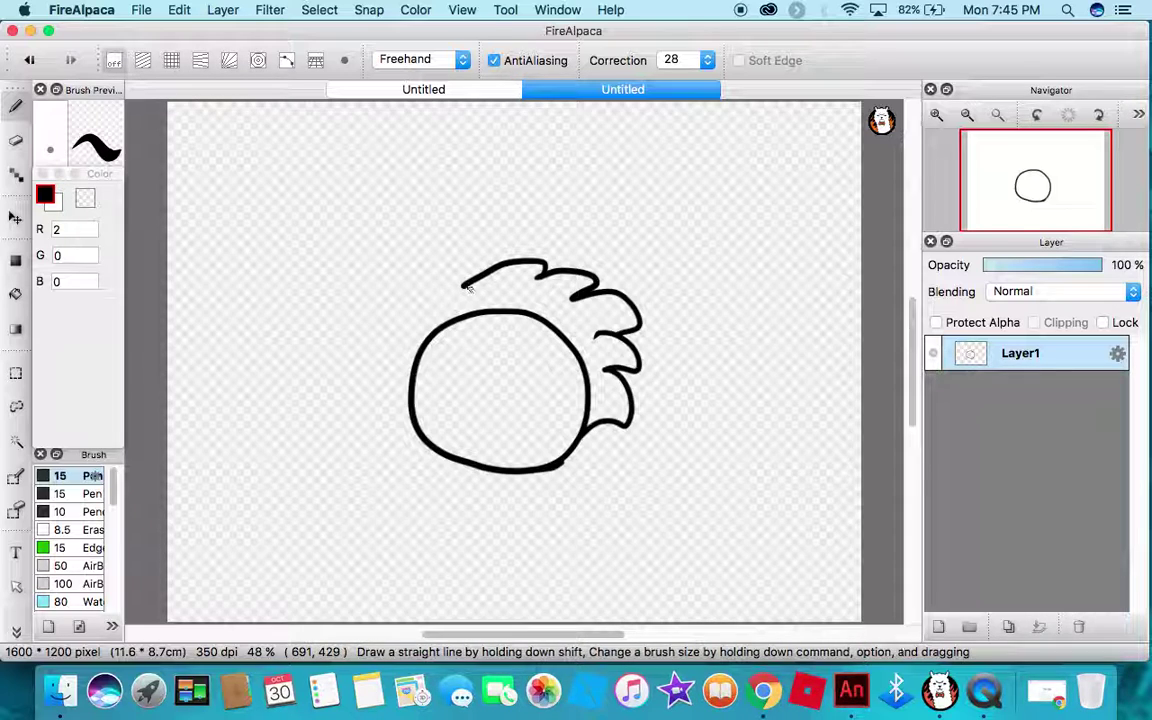
pyautogui.moveTo(466, 285)
pyautogui.mouseDown()
pyautogui.moveTo(460, 272)
pyautogui.moveTo(433, 290)
pyautogui.mouseUp()
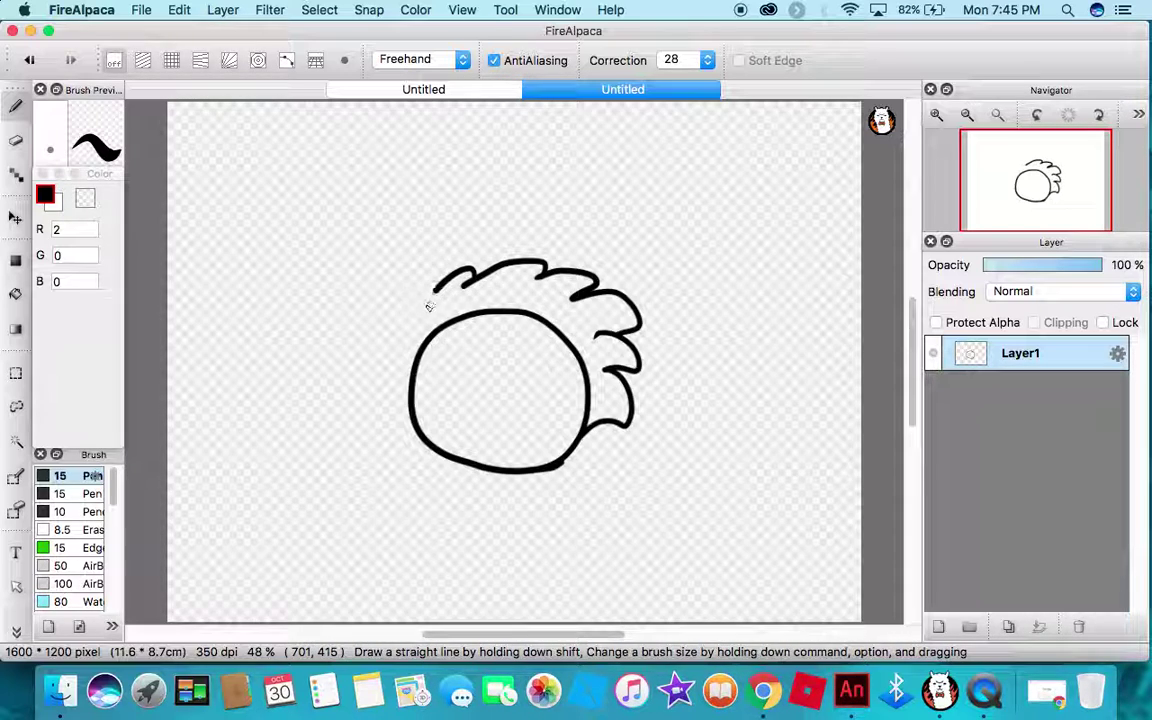
pyautogui.moveTo(410, 400); pyautogui.dragTo(408, 404)
pyautogui.click(15, 293)
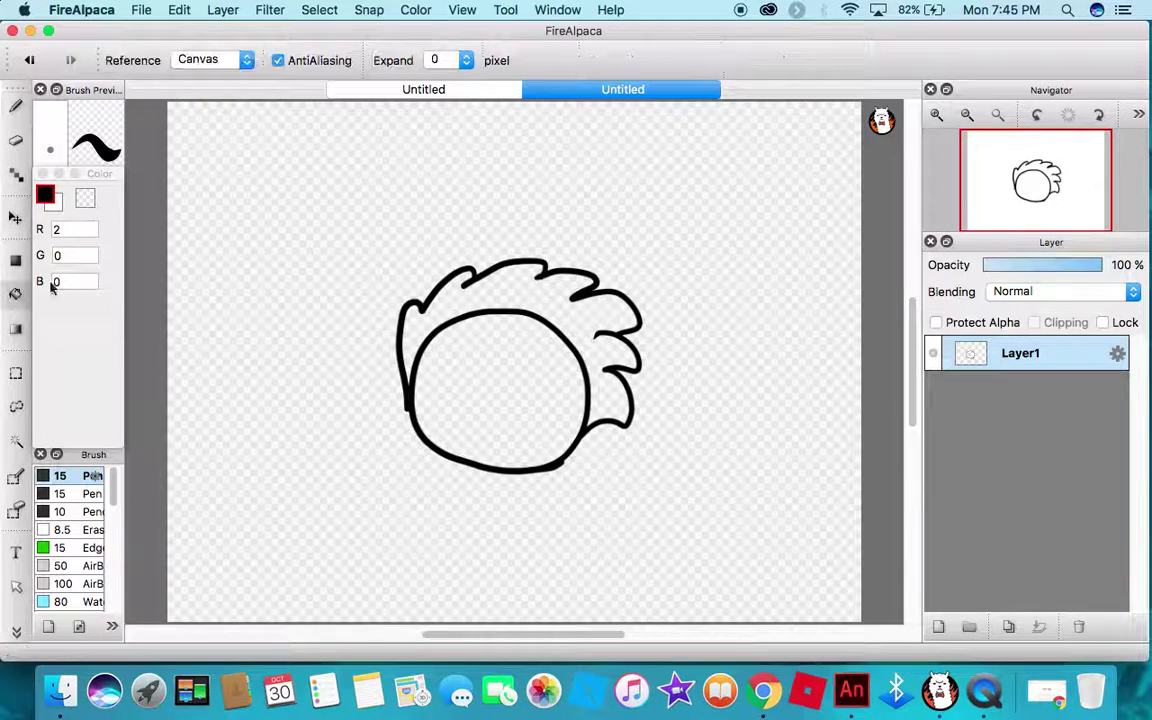
pyautogui.click(420, 328)
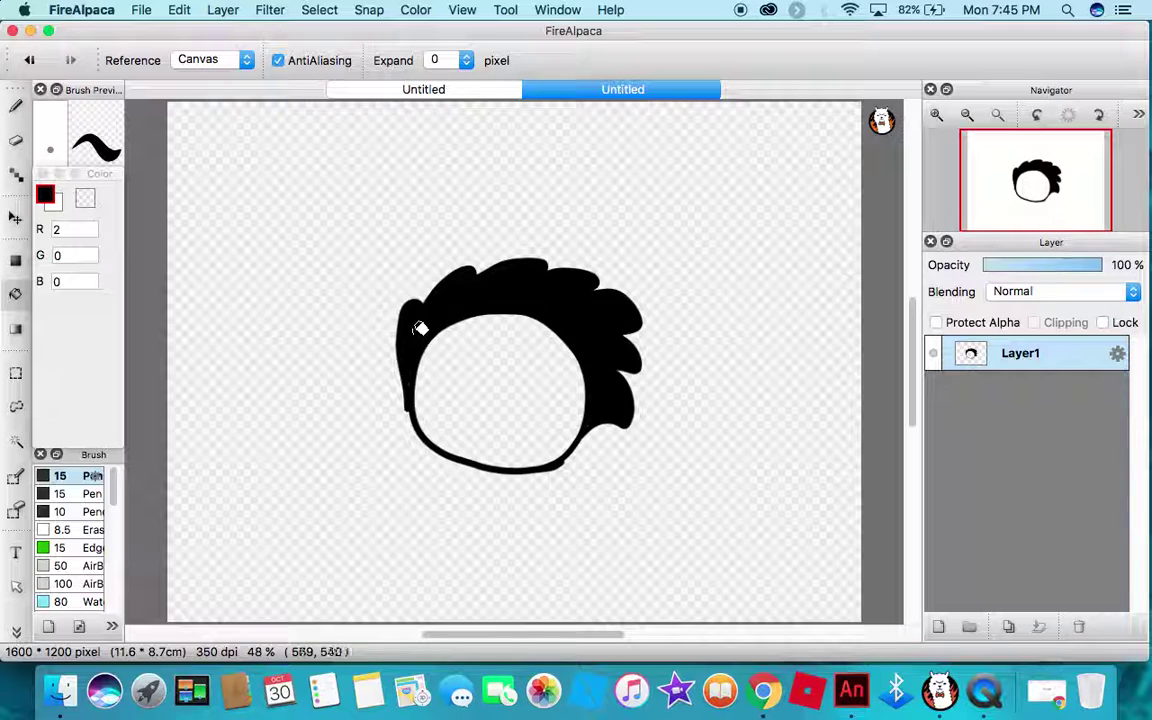
# - Draw a wavy, pointed fringe line across the forehead with the brush, undoing a first plain arc
pyautogui.click(15, 105)
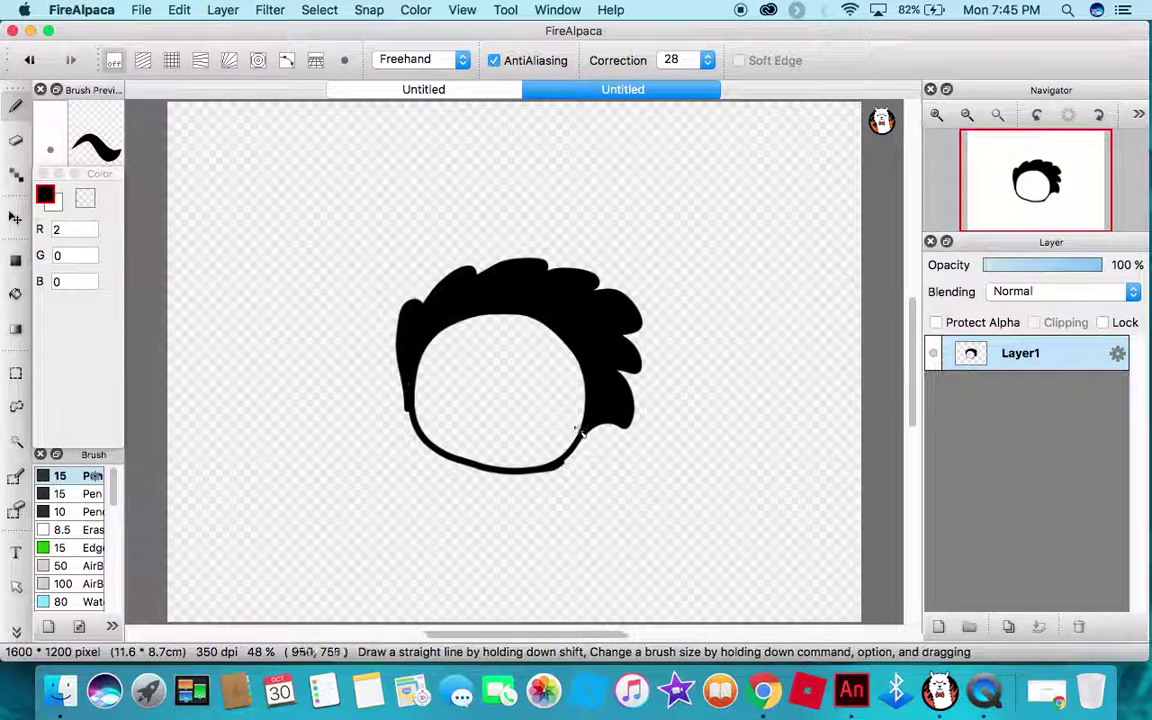
pyautogui.moveTo(576, 408); pyautogui.dragTo(540, 366)
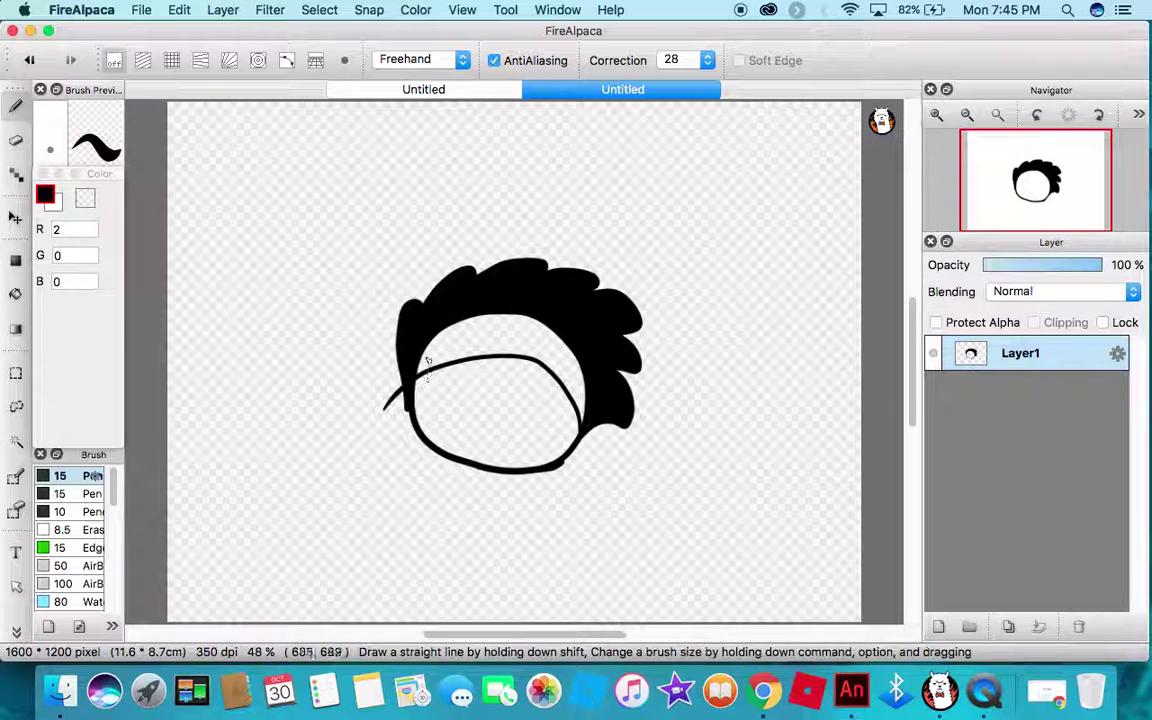
pyautogui.press('super+z')
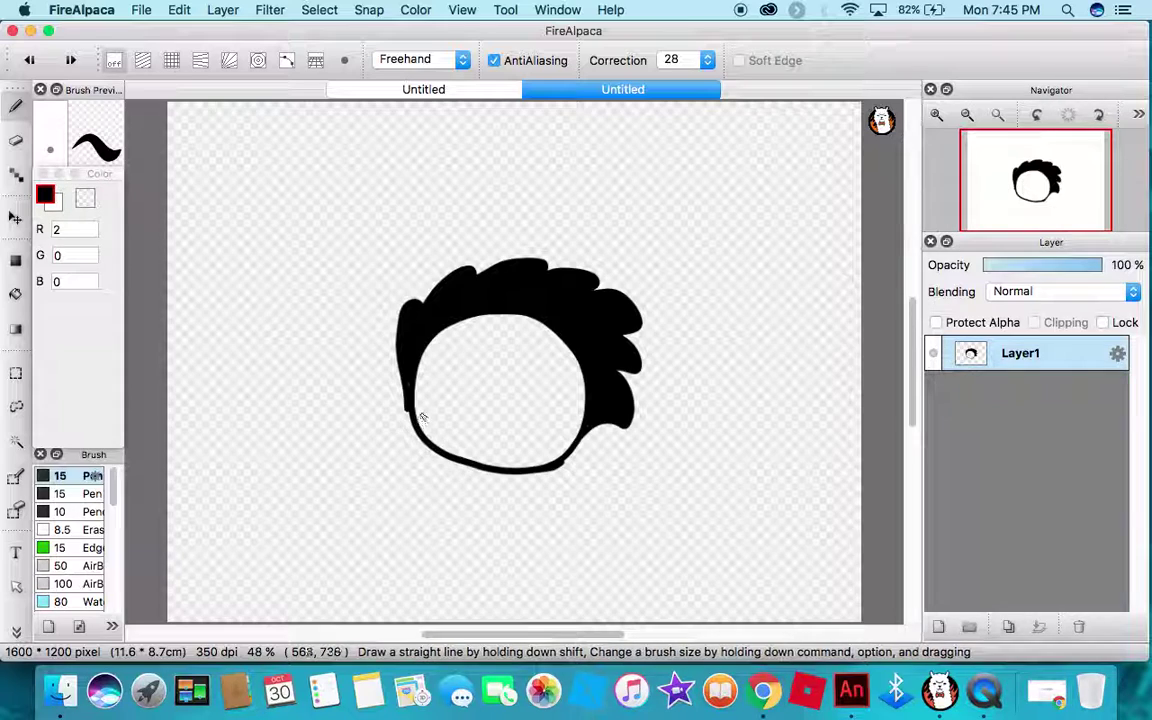
pyautogui.moveTo(421, 403)
pyautogui.mouseDown()
pyautogui.moveTo(427, 384)
pyautogui.moveTo(476, 370)
pyautogui.moveTo(505, 377)
pyautogui.mouseUp()
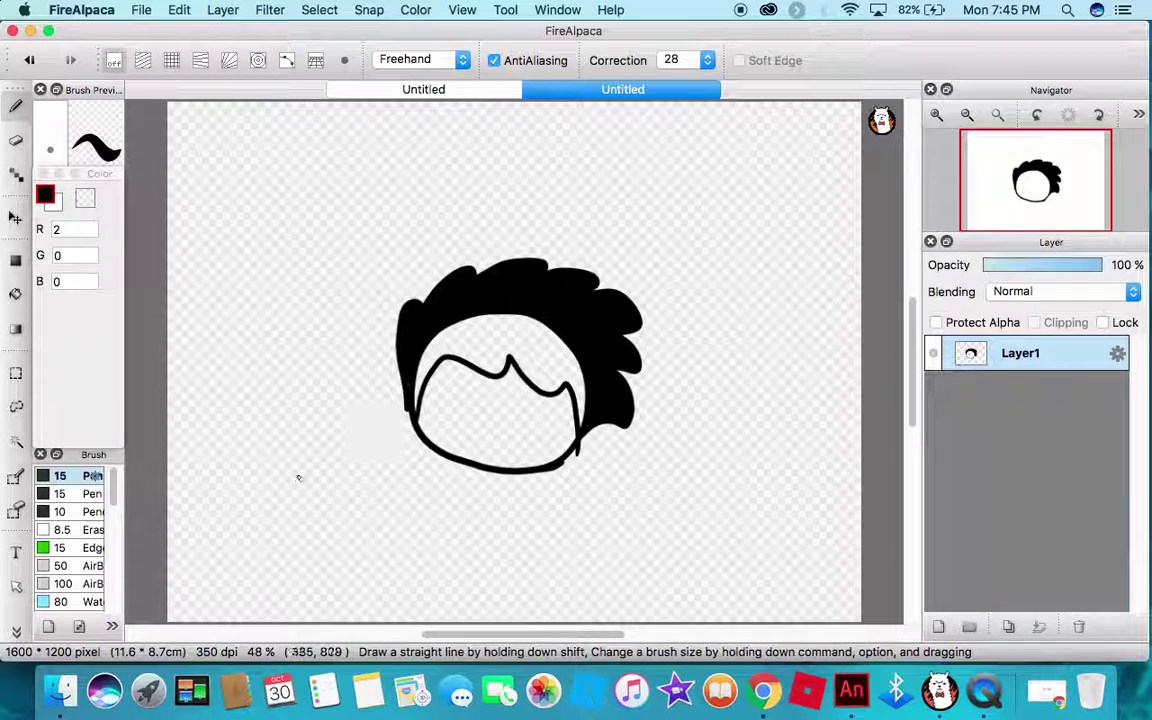
# - Bucket-fill the forehead area above the fringe line with black and brush a slightly lower fringe edge beneath it
pyautogui.click(15, 293)
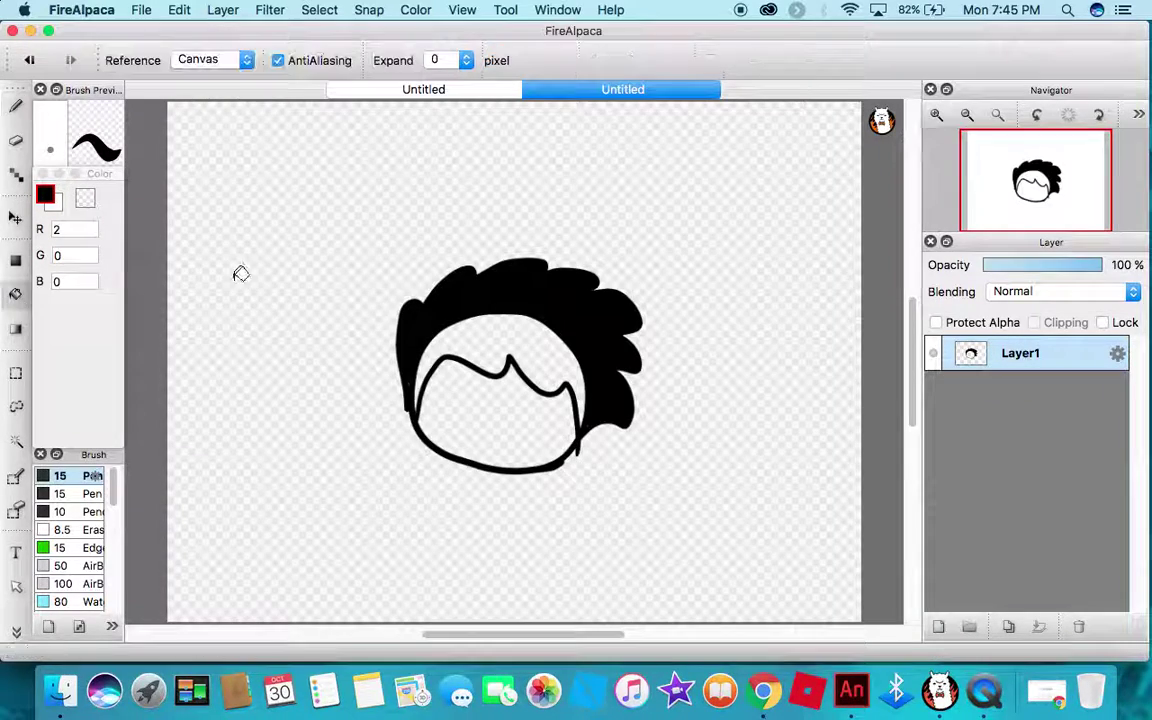
pyautogui.click(486, 331)
pyautogui.click(15, 104)
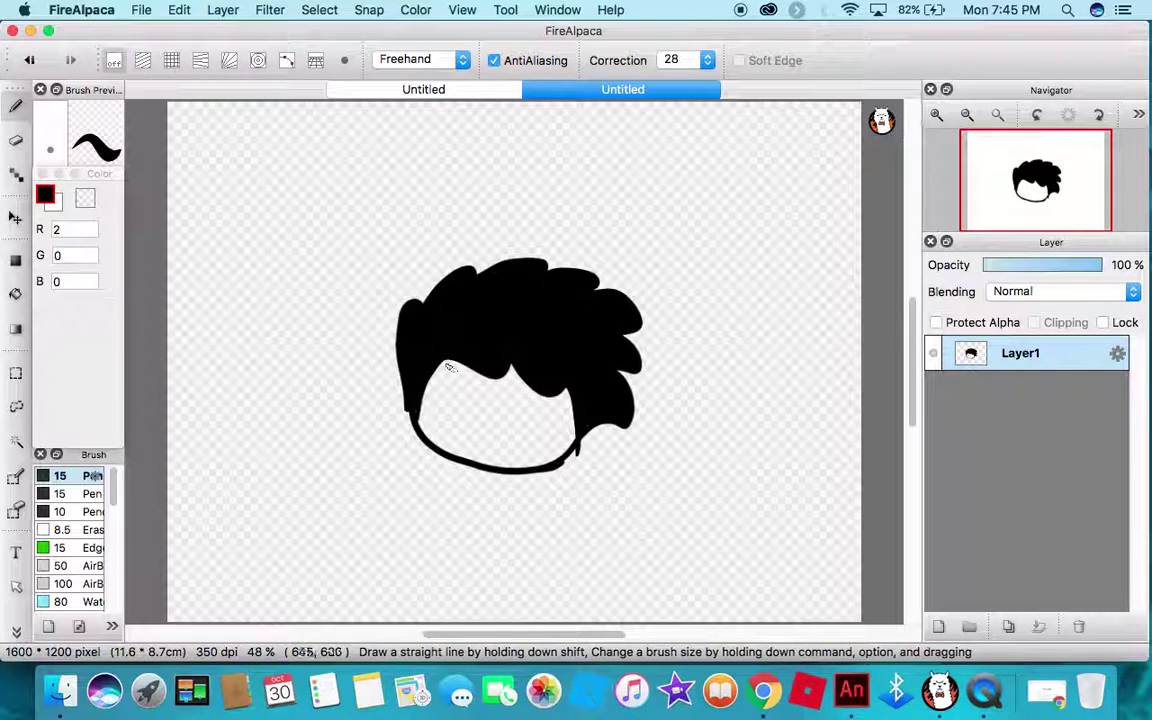
pyautogui.moveTo(487, 388); pyautogui.dragTo(522, 386)
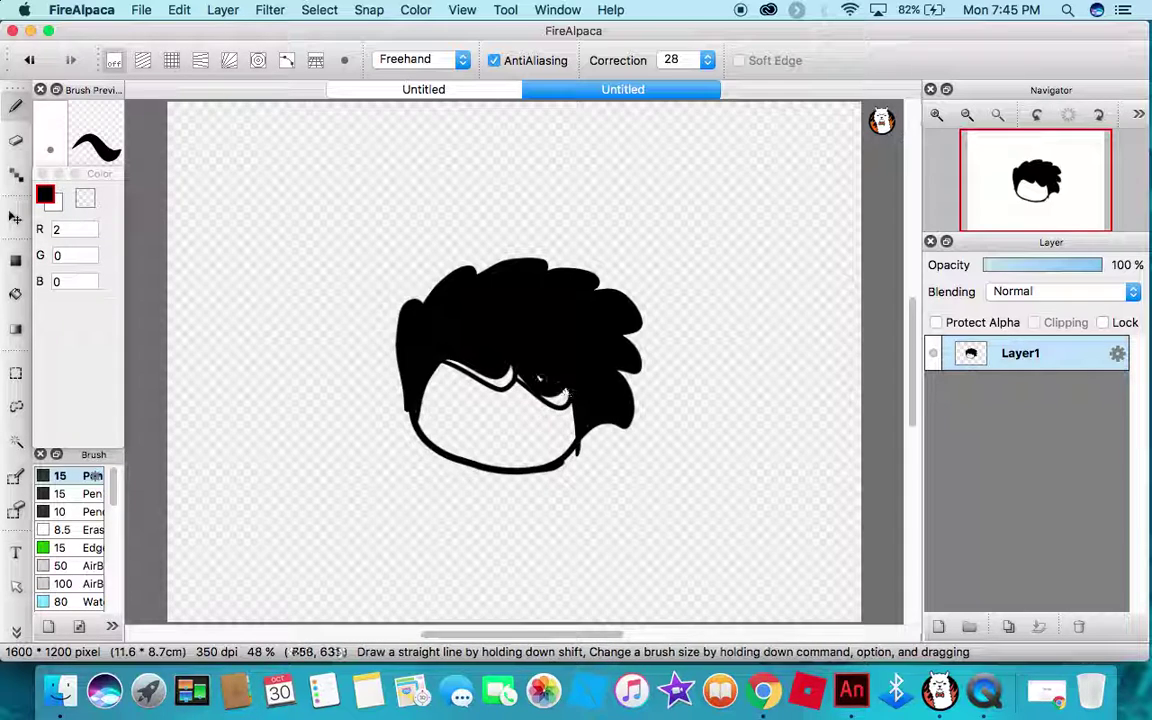
# - Bucket-fill the gaps between the hair and the new fringe edge with black, undoing fills that flood the face
pyautogui.click(15, 293)
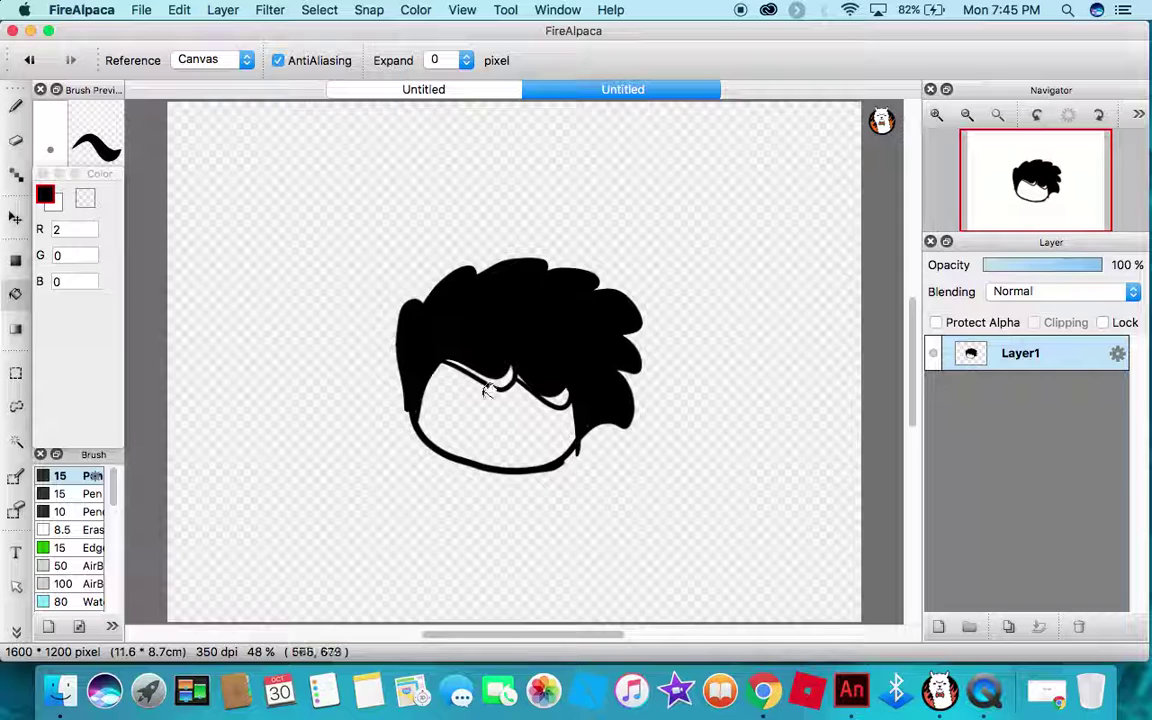
pyautogui.click(540, 390)
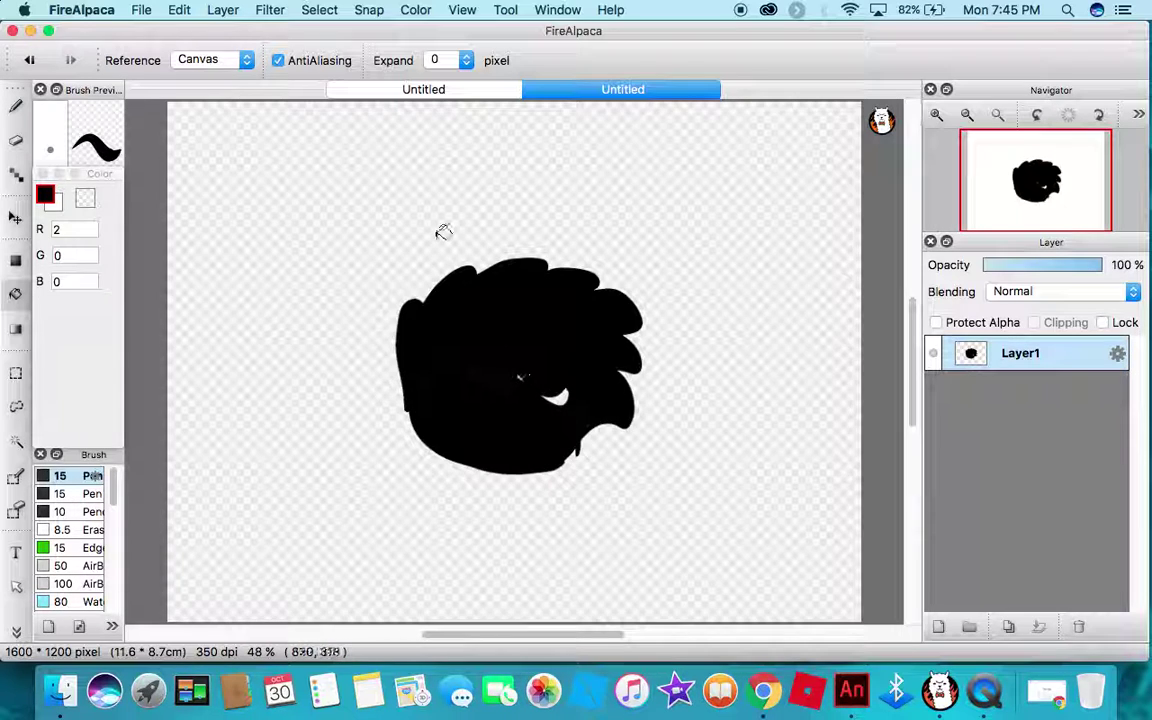
pyautogui.press('super+z')
pyautogui.click(527, 380)
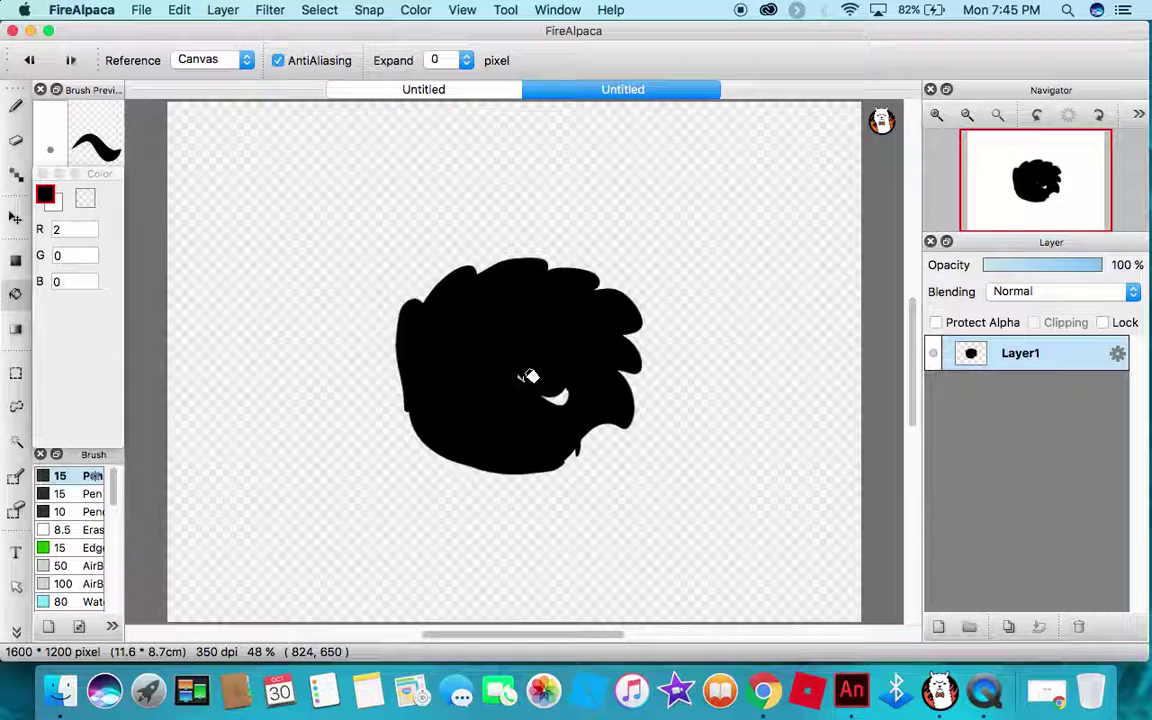
pyautogui.press('super+z')
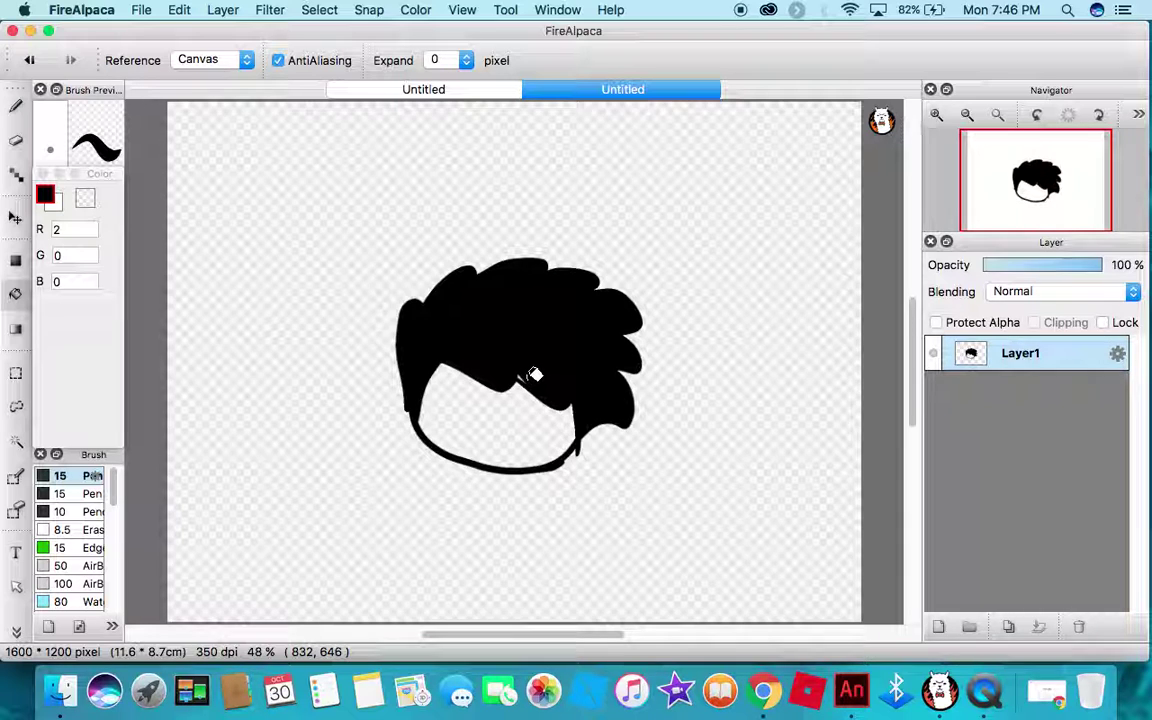
# - Fill the leftover light slivers and specks inside the black fringe, using the bucket and the brush
pyautogui.scroll(15, 535, 374)
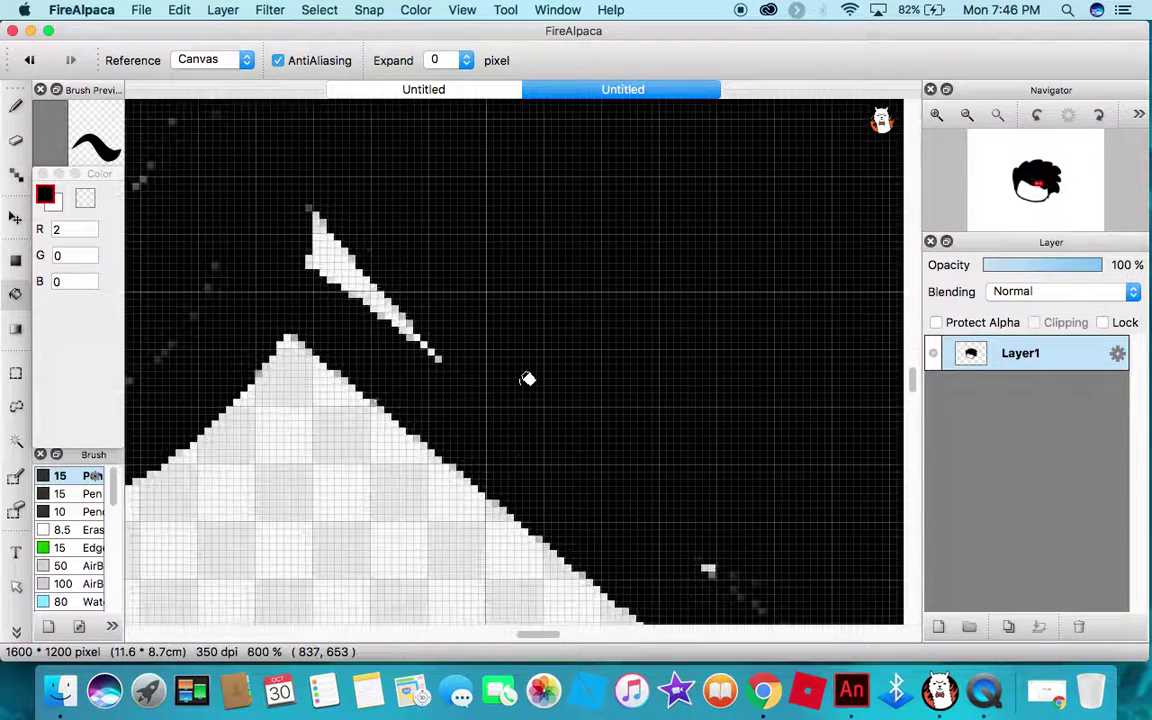
pyautogui.moveTo(205, 125)
pyautogui.mouseDown()
pyautogui.moveTo(393, 342)
pyautogui.moveTo(265, 216)
pyautogui.moveTo(219, 141)
pyautogui.mouseUp()
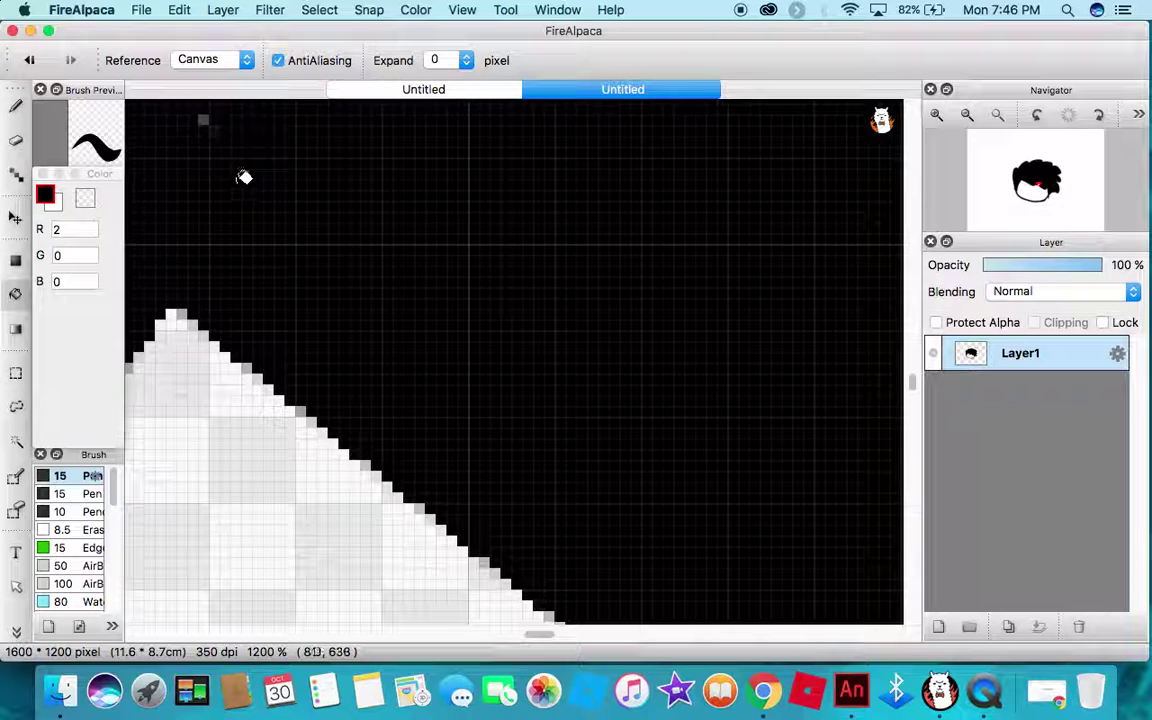
pyautogui.scroll(-1, 229, 126)
pyautogui.scroll(-3, 240, 133)
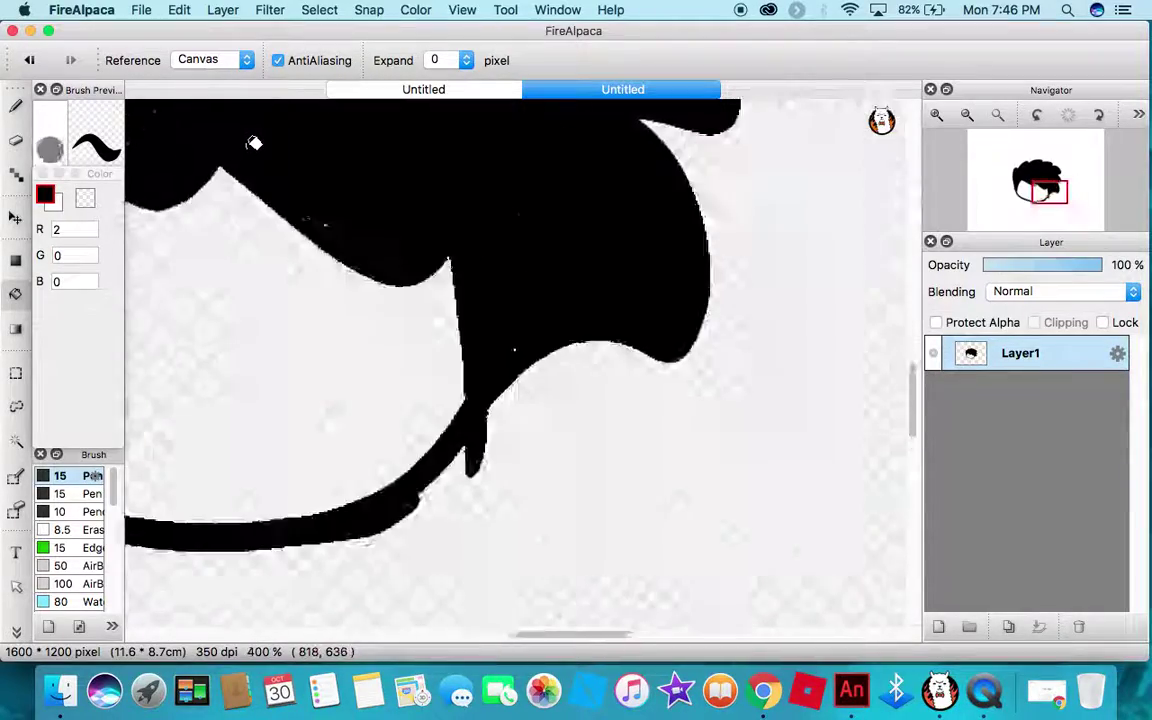
pyautogui.scroll(3, 300, 220)
pyautogui.scroll(-1, 309, 265)
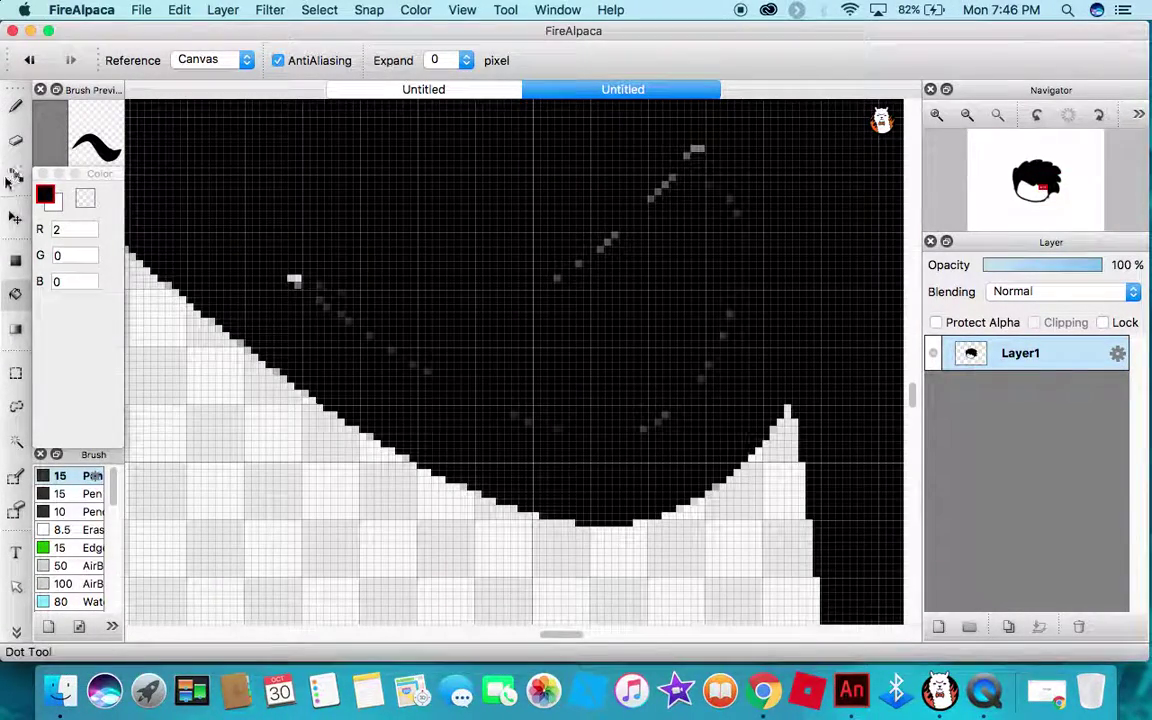
pyautogui.click(15, 105)
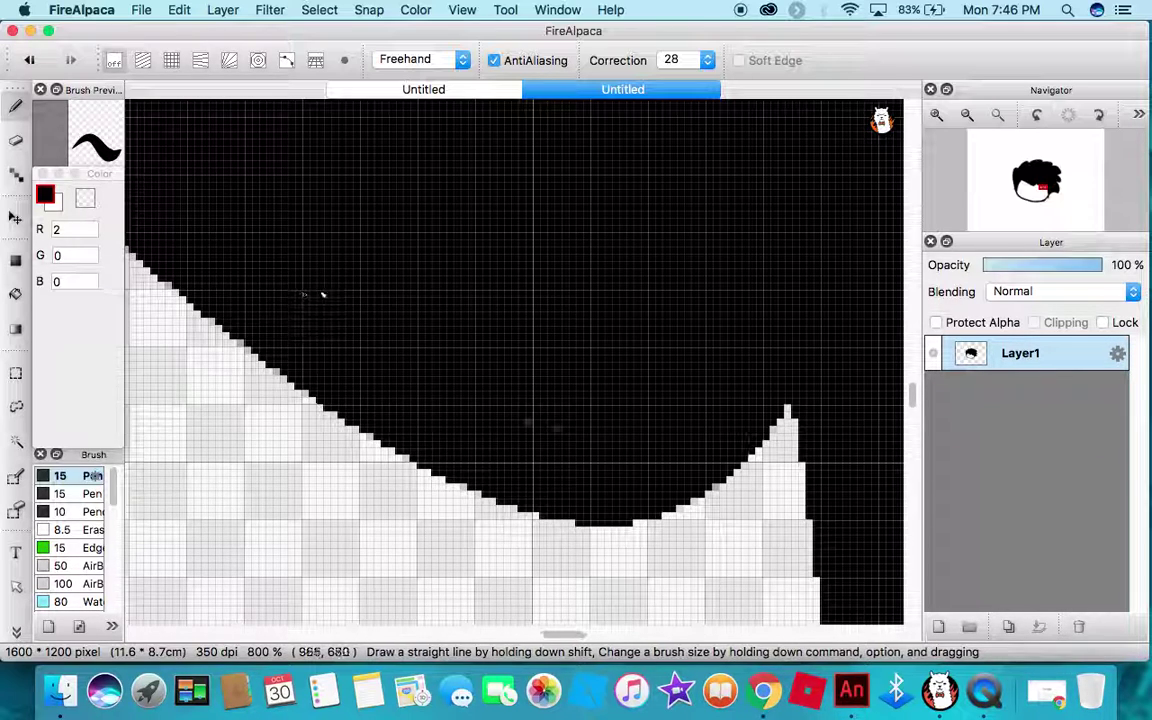
pyautogui.scroll(-8, 310, 290)
pyautogui.scroll(1, 172, 270)
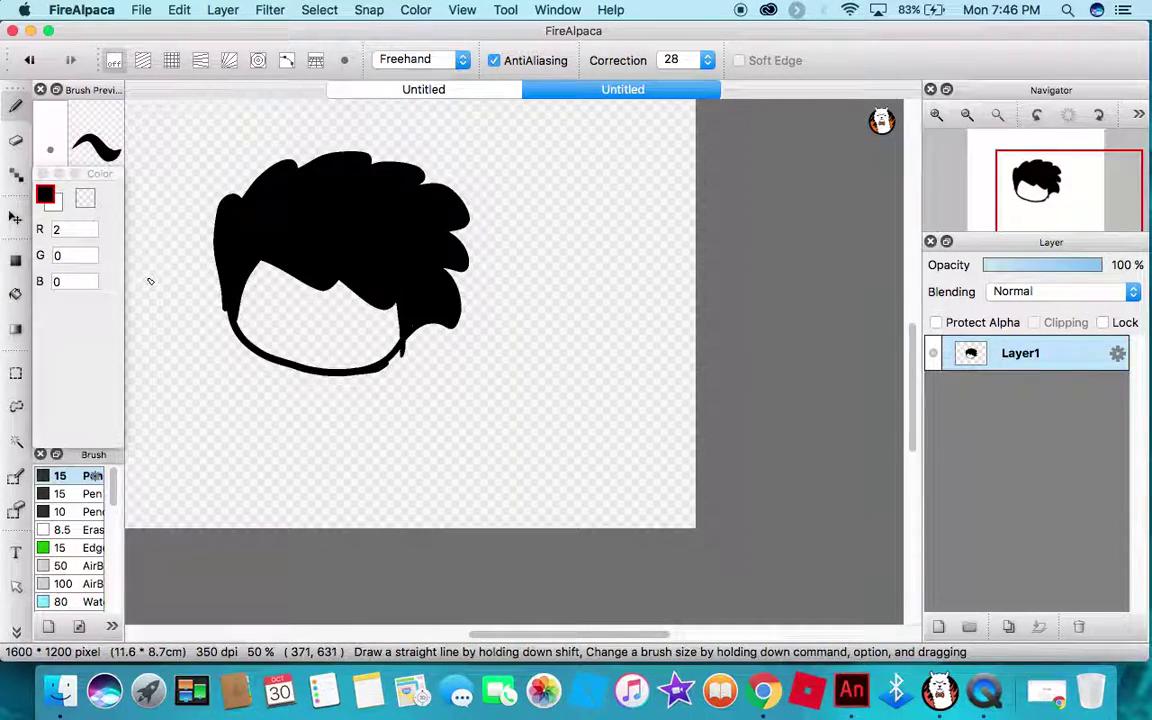
pyautogui.keyDown('alt'); pyautogui.click(617, 432); pyautogui.keyUp('alt')
pyautogui.moveTo(548, 633); pyautogui.dragTo(486, 628)
pyautogui.doubleClick(73, 482)
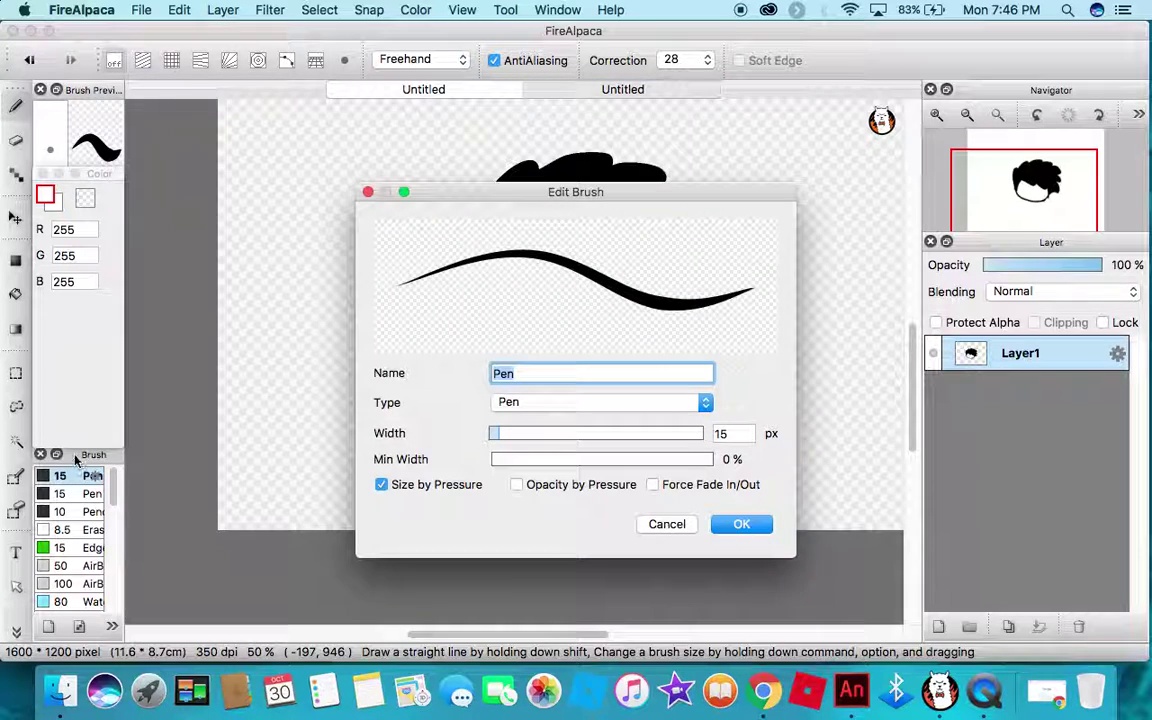
pyautogui.click(368, 191)
# - Set the foreground colour to black with R 0, G 0 and B 0 and keep it as the active drawing colour
pyautogui.click(76, 229)
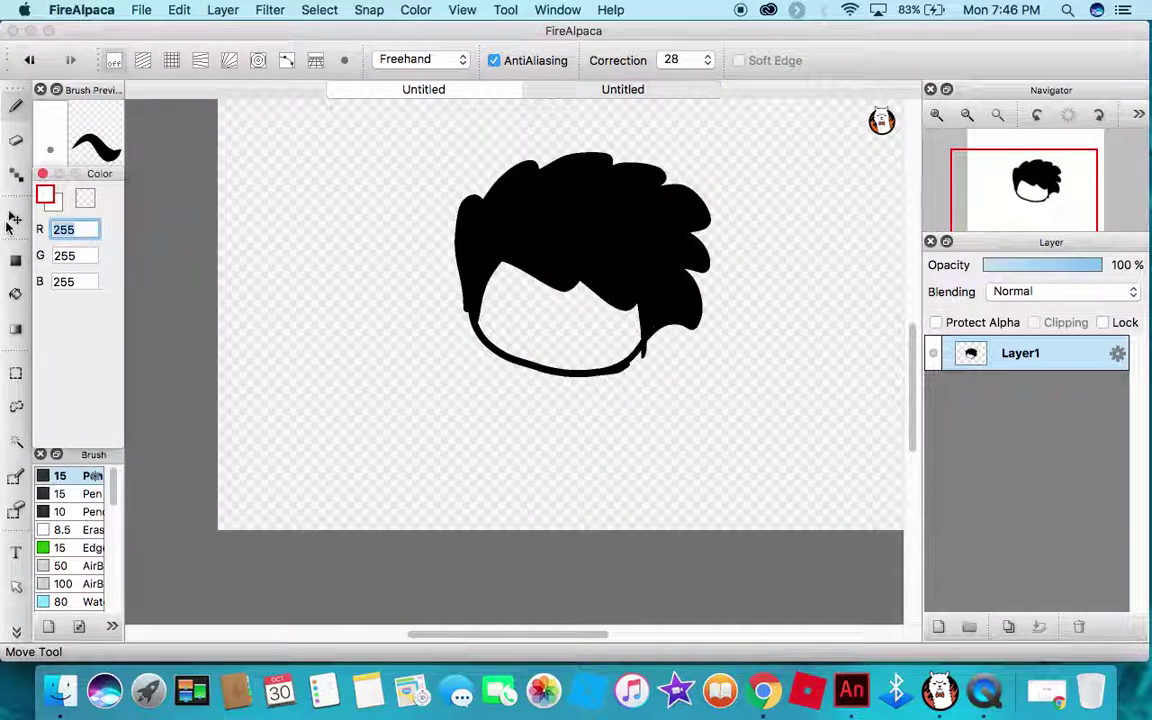
pyautogui.write('0')
pyautogui.click(88, 255)
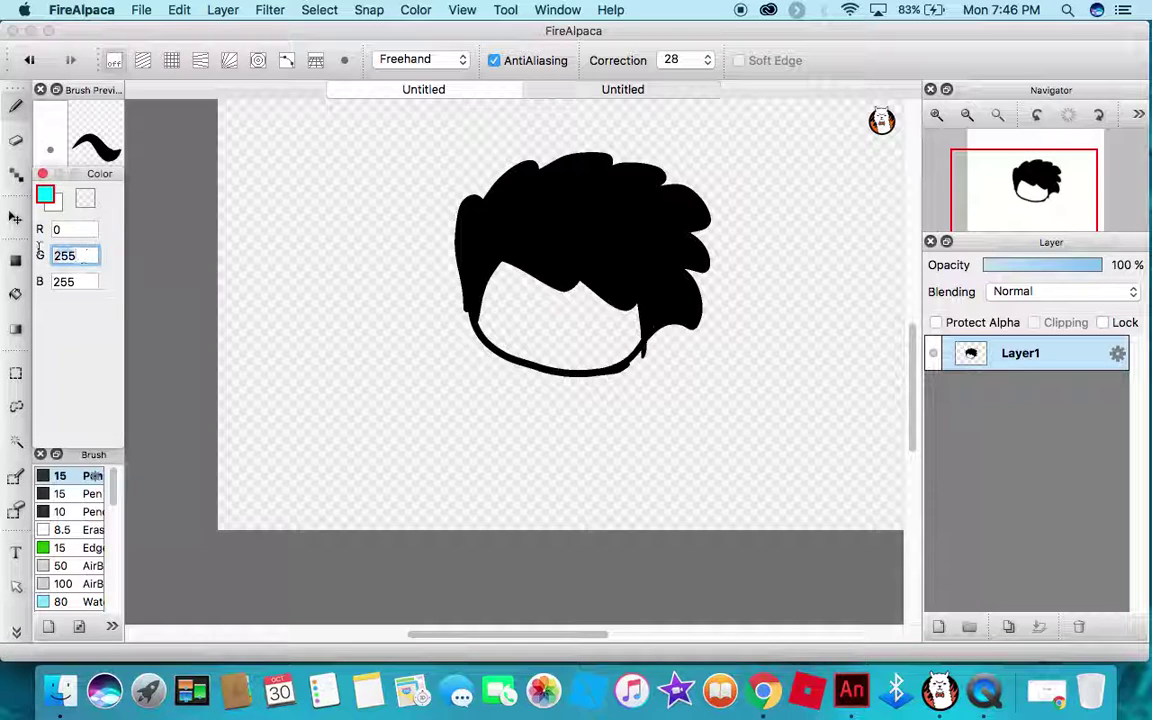
pyautogui.write('0')
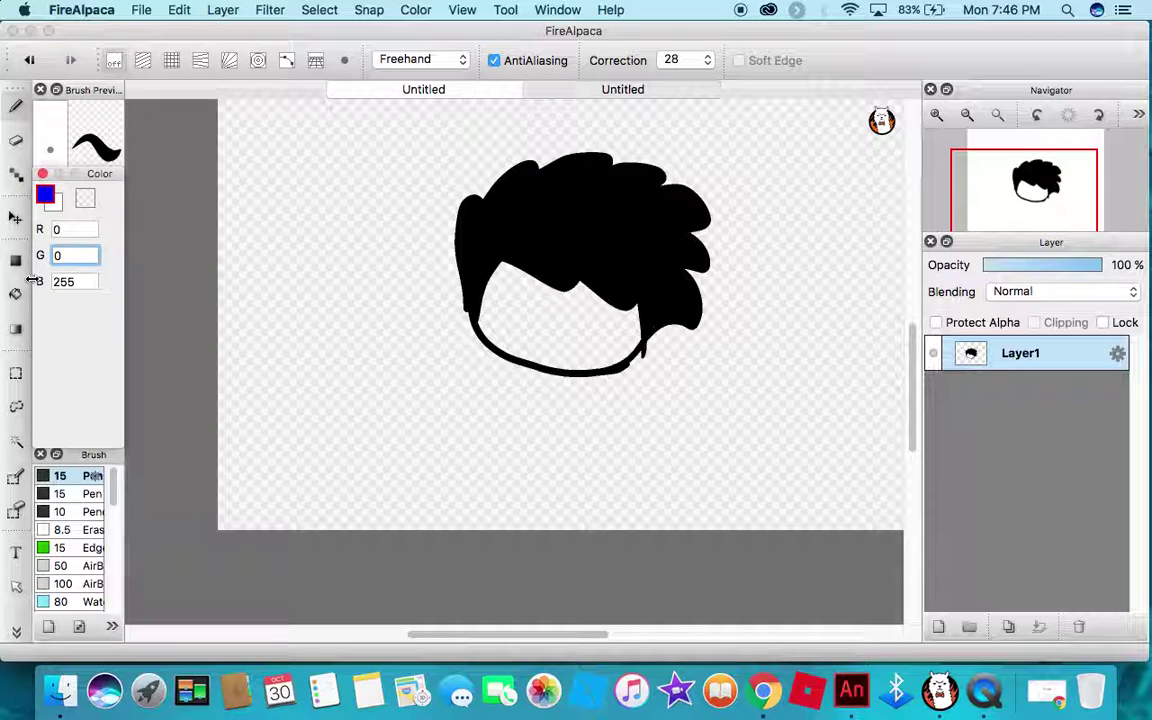
pyautogui.click(87, 281)
pyautogui.press('BackSpace')
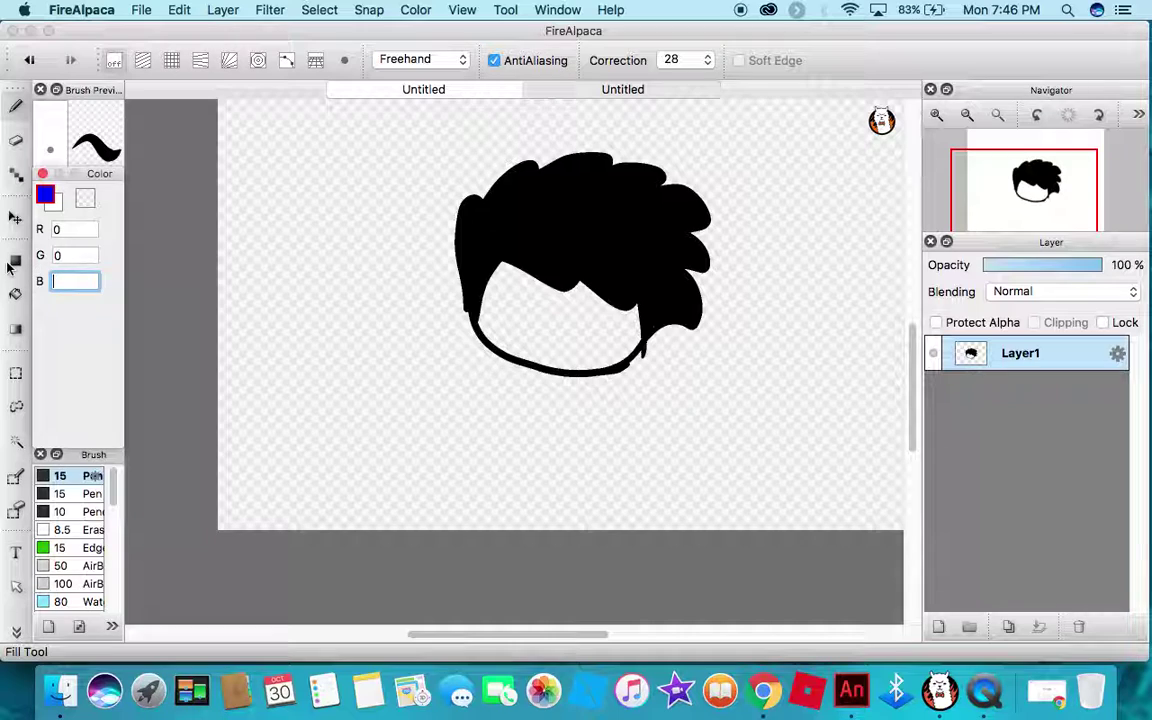
pyautogui.write('0')
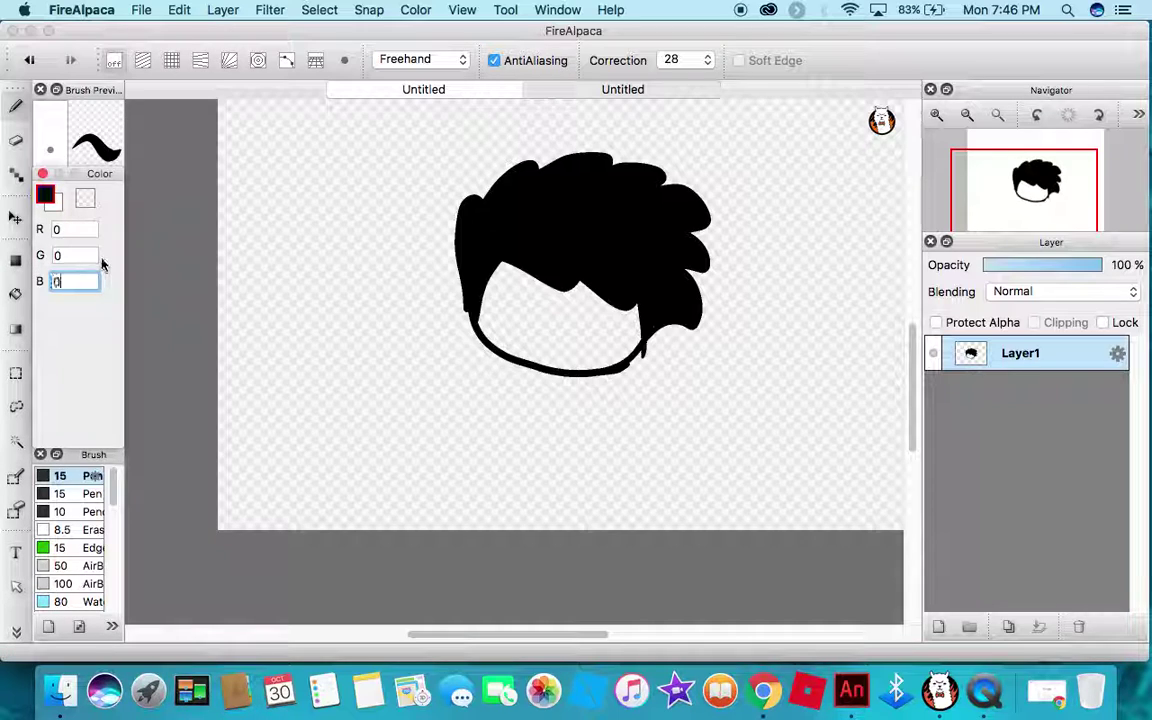
pyautogui.click(48, 201)
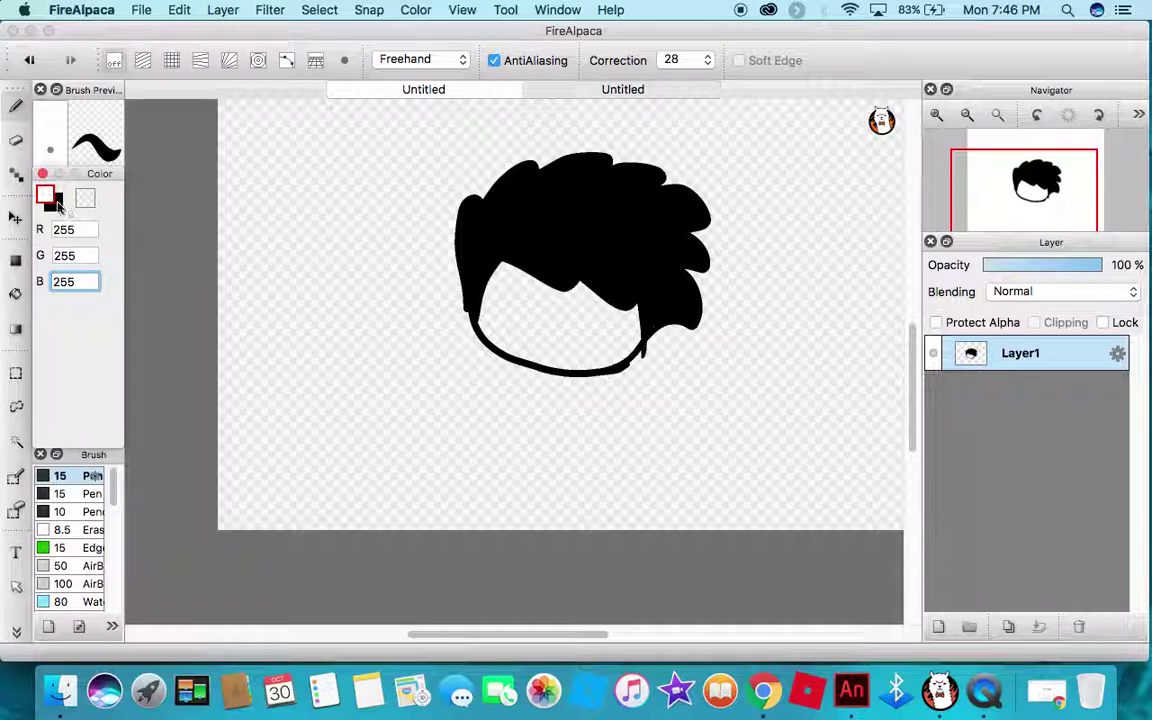
pyautogui.click(44, 193)
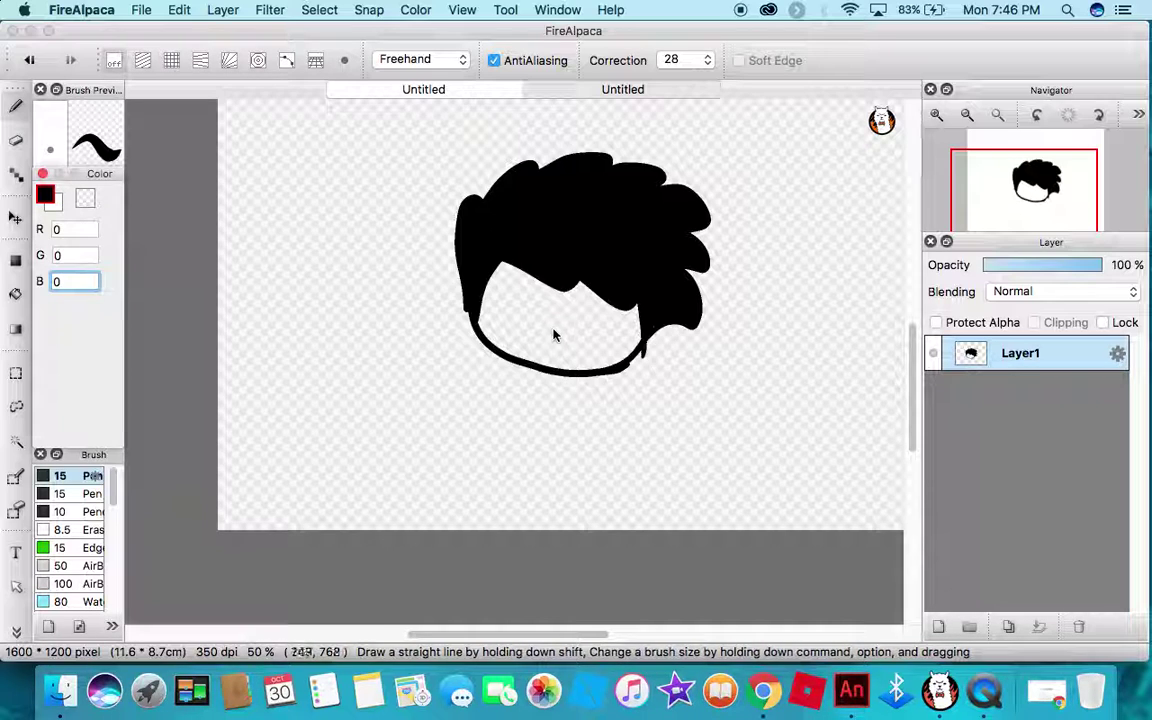
# - Draw two round eye outlines under the fringe and a short mouth line with two pointed fangs between and below them
pyautogui.moveTo(520, 320)
pyautogui.mouseDown()
pyautogui.moveTo(535, 301)
pyautogui.moveTo(492, 300)
pyautogui.moveTo(512, 326)
pyautogui.mouseUp()
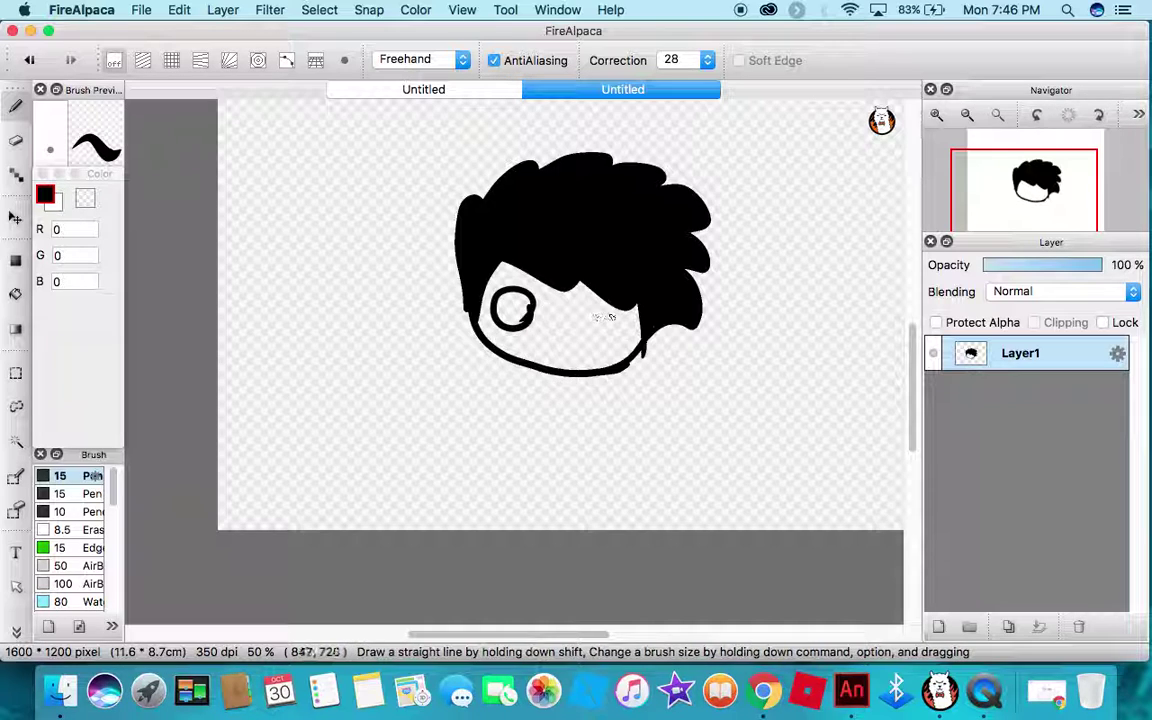
pyautogui.moveTo(593, 316)
pyautogui.mouseDown()
pyautogui.moveTo(585, 333)
pyautogui.moveTo(608, 341)
pyautogui.mouseUp()
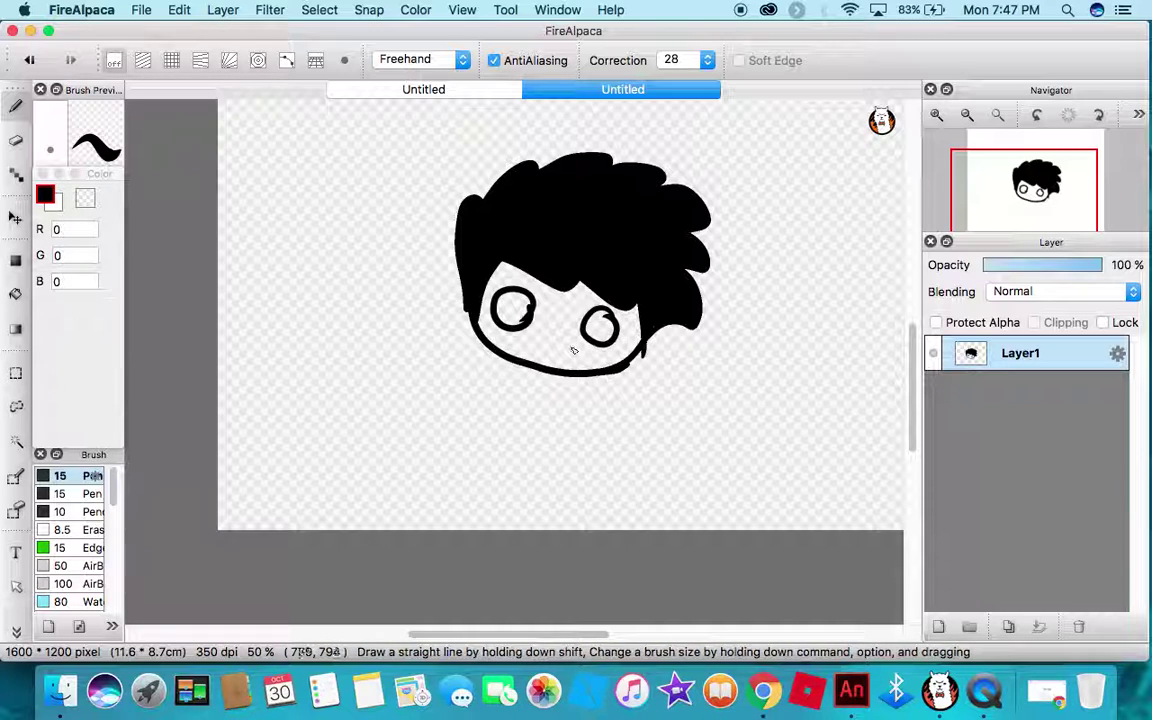
pyautogui.moveTo(576, 344); pyautogui.dragTo(540, 343)
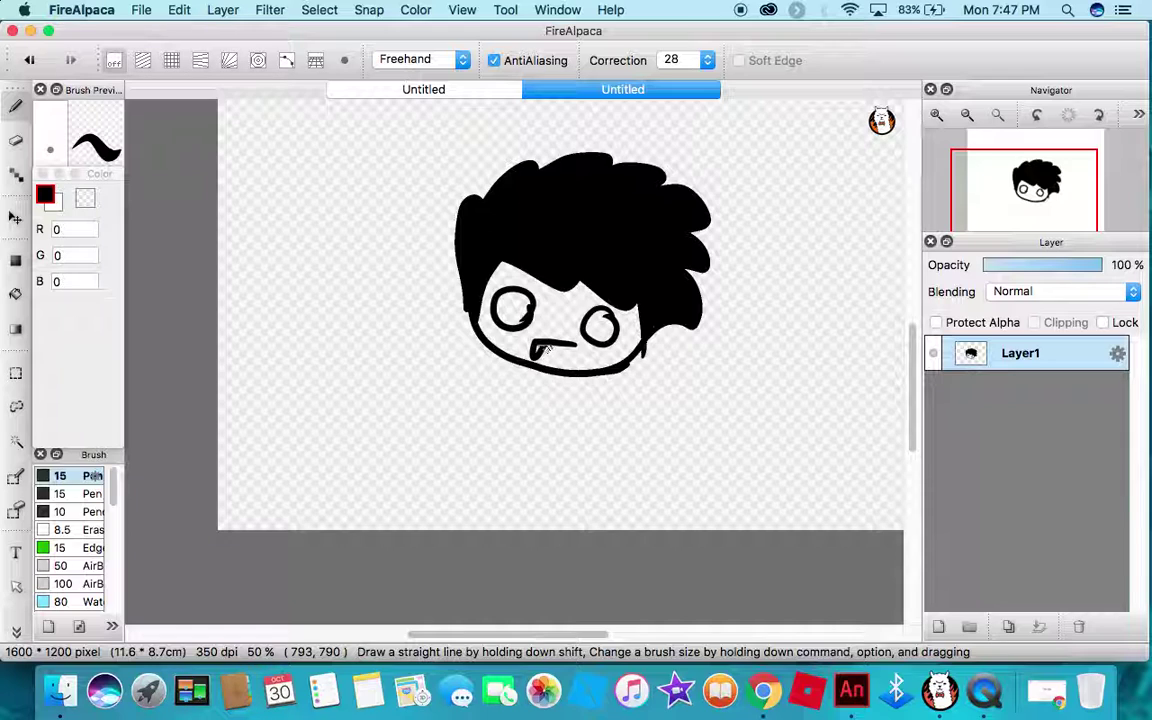
pyautogui.moveTo(560, 345); pyautogui.dragTo(562, 359)
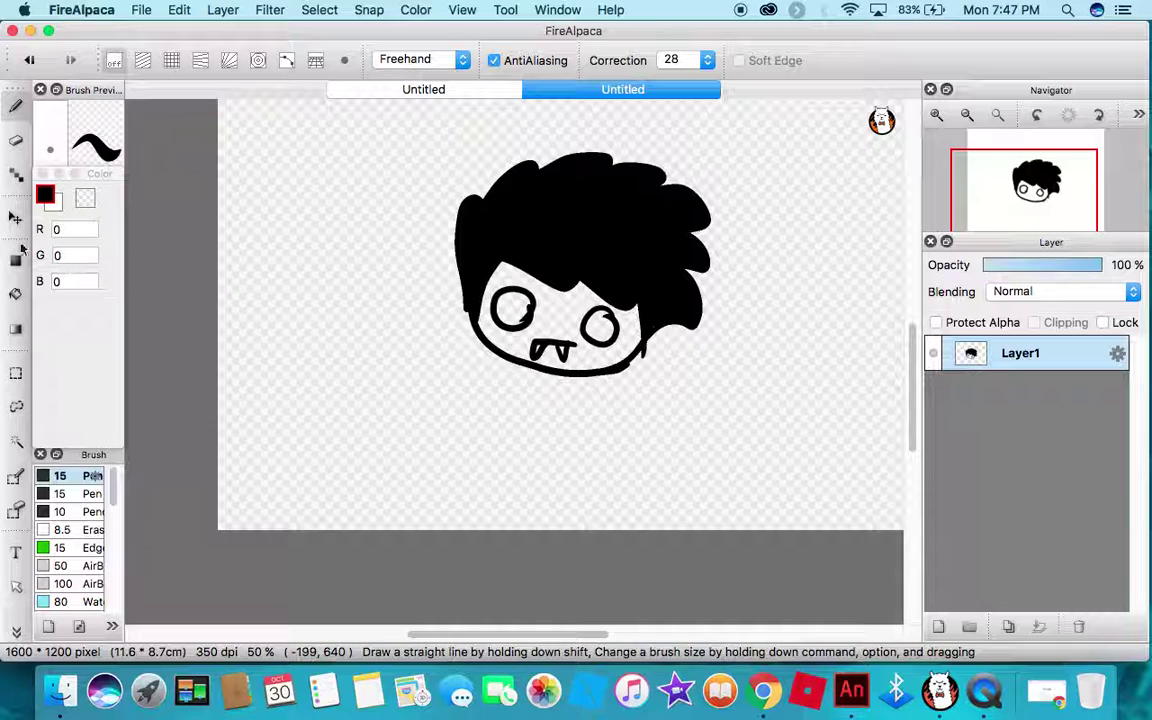
# - Bucket-fill both round eyes with black
pyautogui.click(15, 293)
pyautogui.click(495, 314)
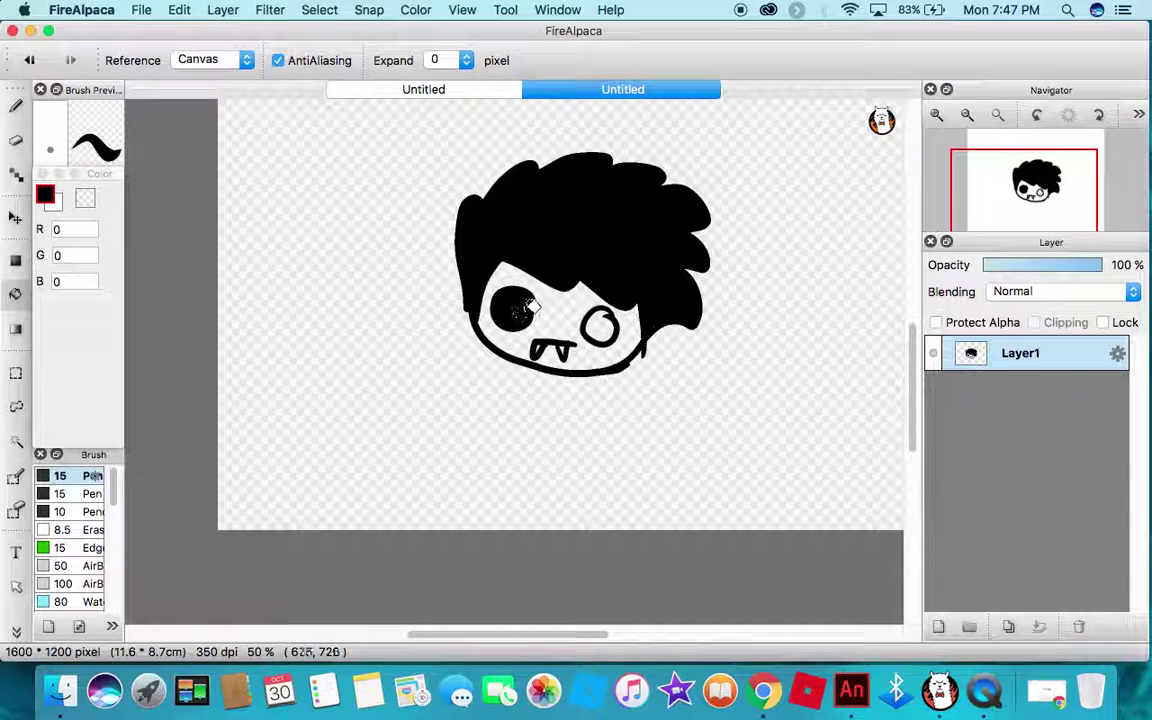
pyautogui.click(595, 322)
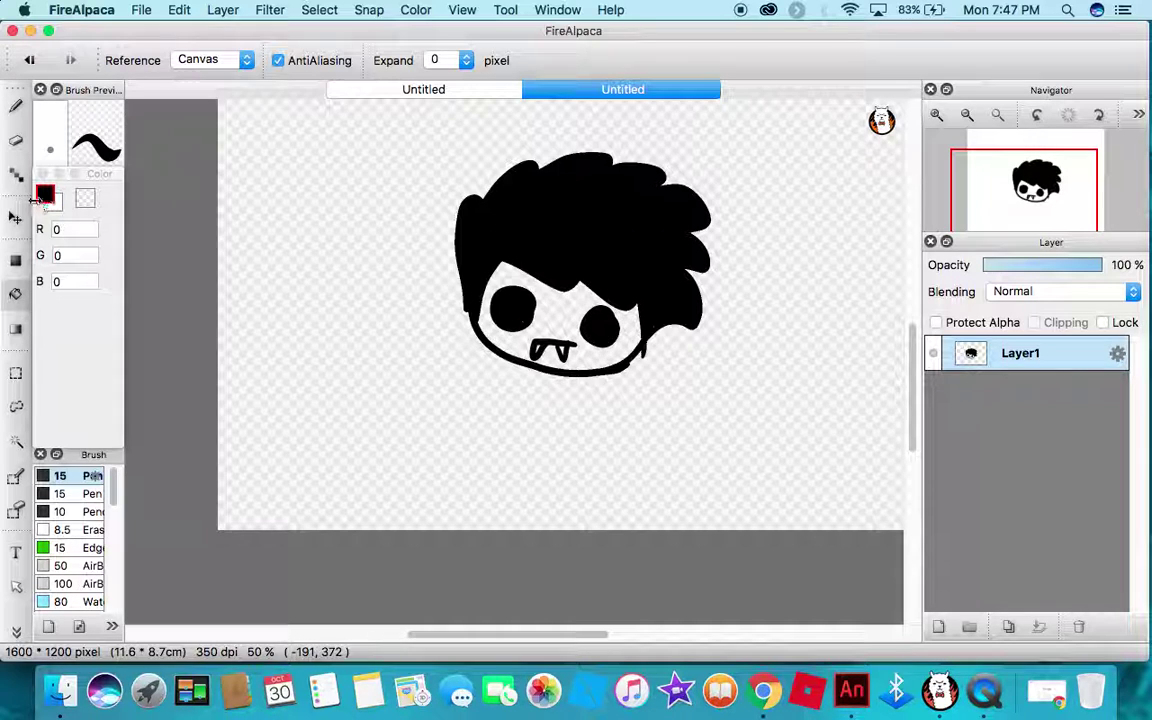
# - Draw a thin vertical slit pupil in white (255, 255, 255) inside each black eye with the brush
pyautogui.click(15, 105)
pyautogui.click(58, 203)
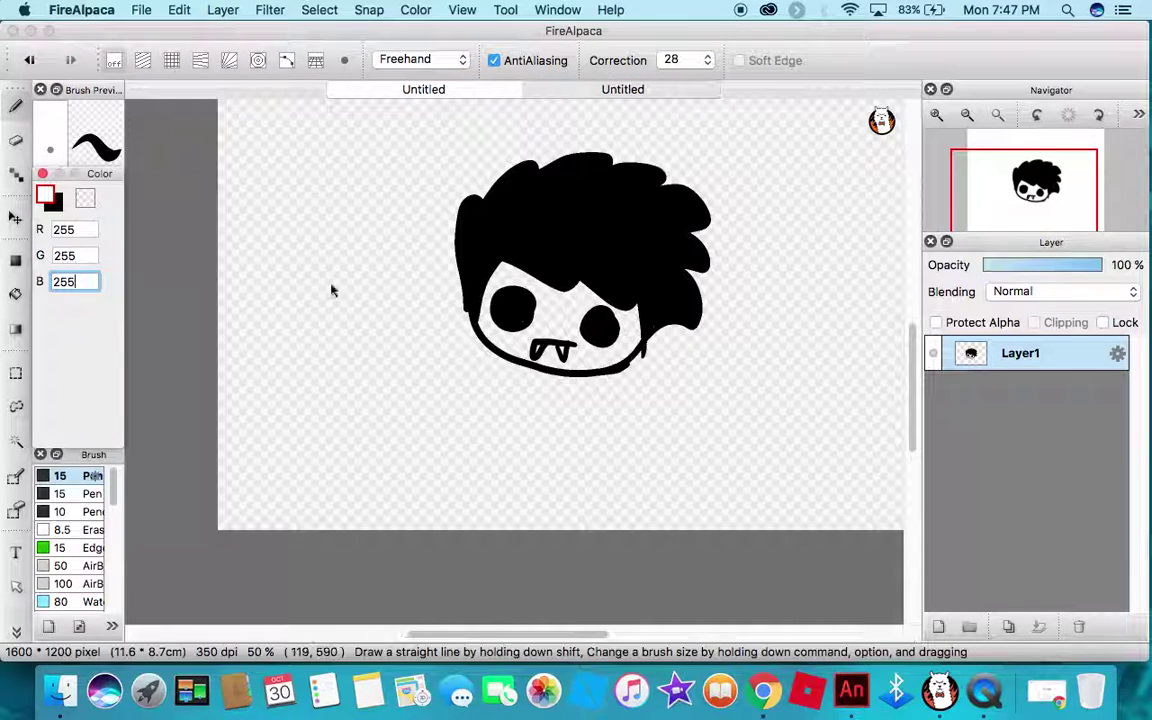
pyautogui.click(512, 294)
pyautogui.moveTo(513, 295); pyautogui.dragTo(515, 311)
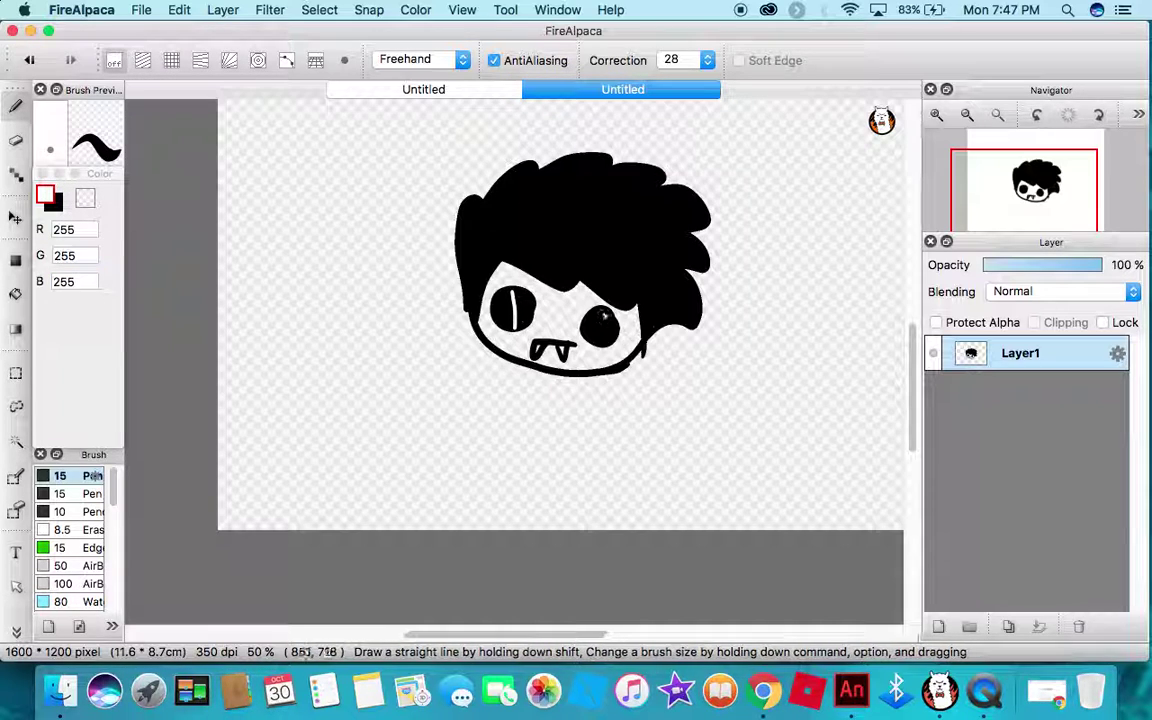
pyautogui.click(604, 316)
pyautogui.moveTo(604, 316); pyautogui.dragTo(601, 336)
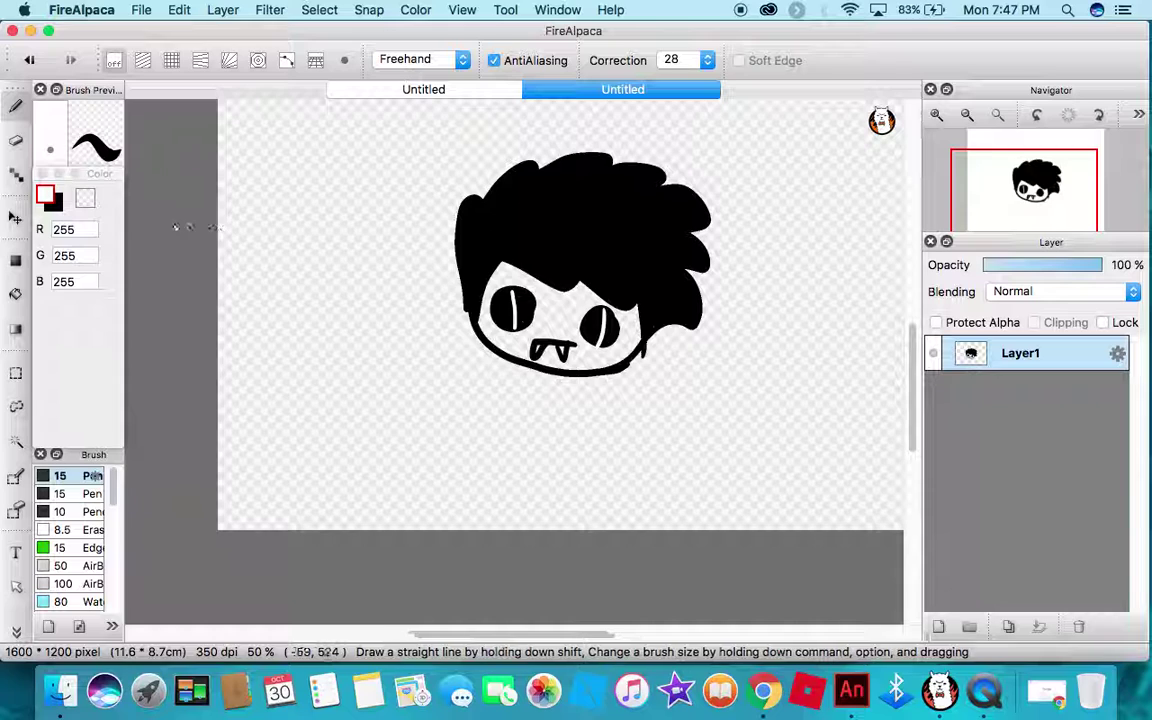
# - Draw a wide, pointed V-shaped collar below the chin in black, with a small neck and neckline inside it
pyautogui.click(54, 203)
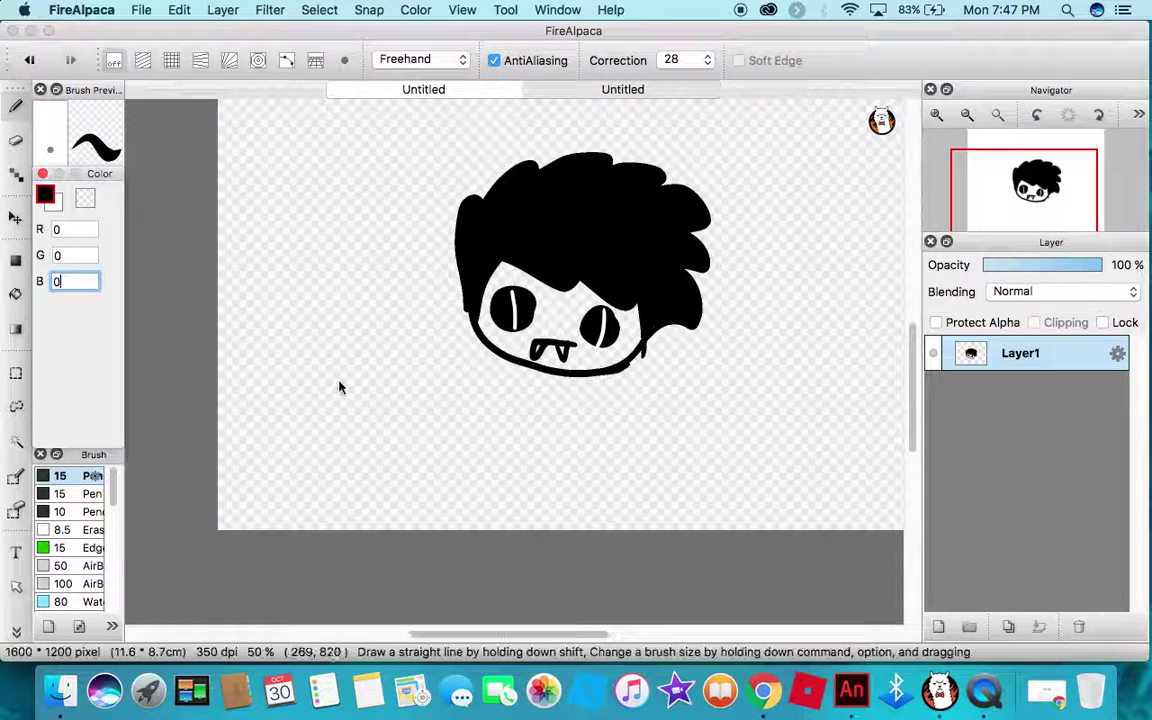
pyautogui.click(525, 390)
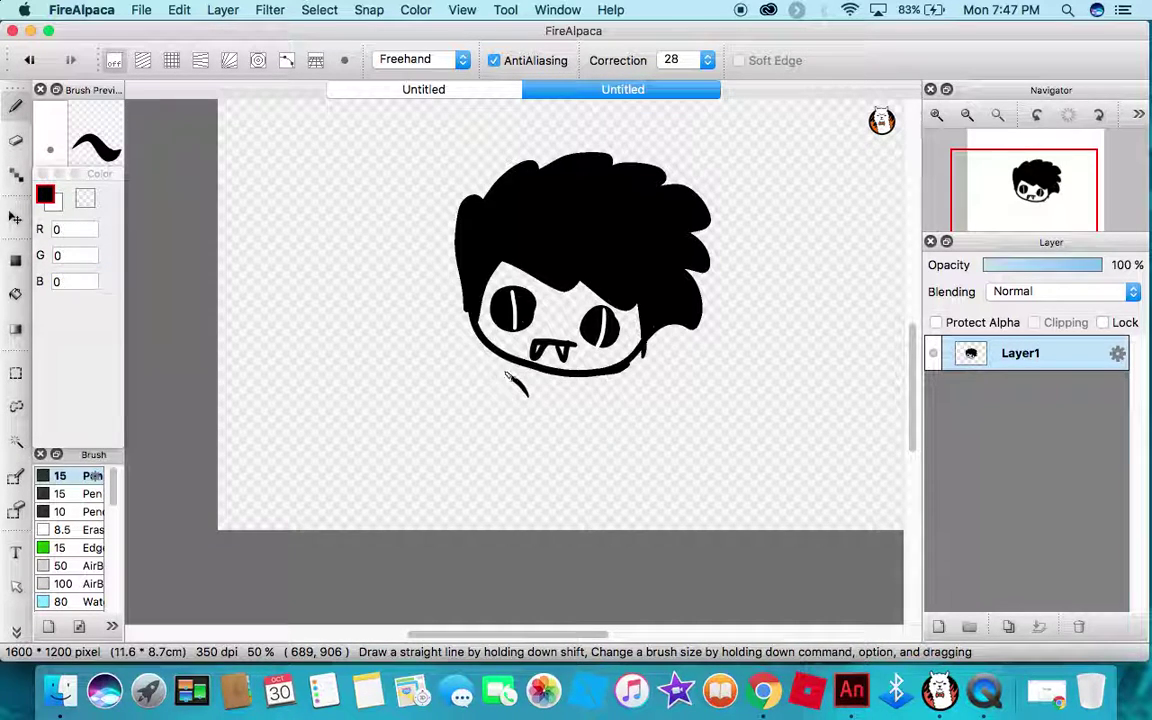
pyautogui.moveTo(446, 361)
pyautogui.mouseDown()
pyautogui.moveTo(465, 388)
pyautogui.moveTo(532, 414)
pyautogui.moveTo(552, 437)
pyautogui.moveTo(668, 368)
pyautogui.mouseUp()
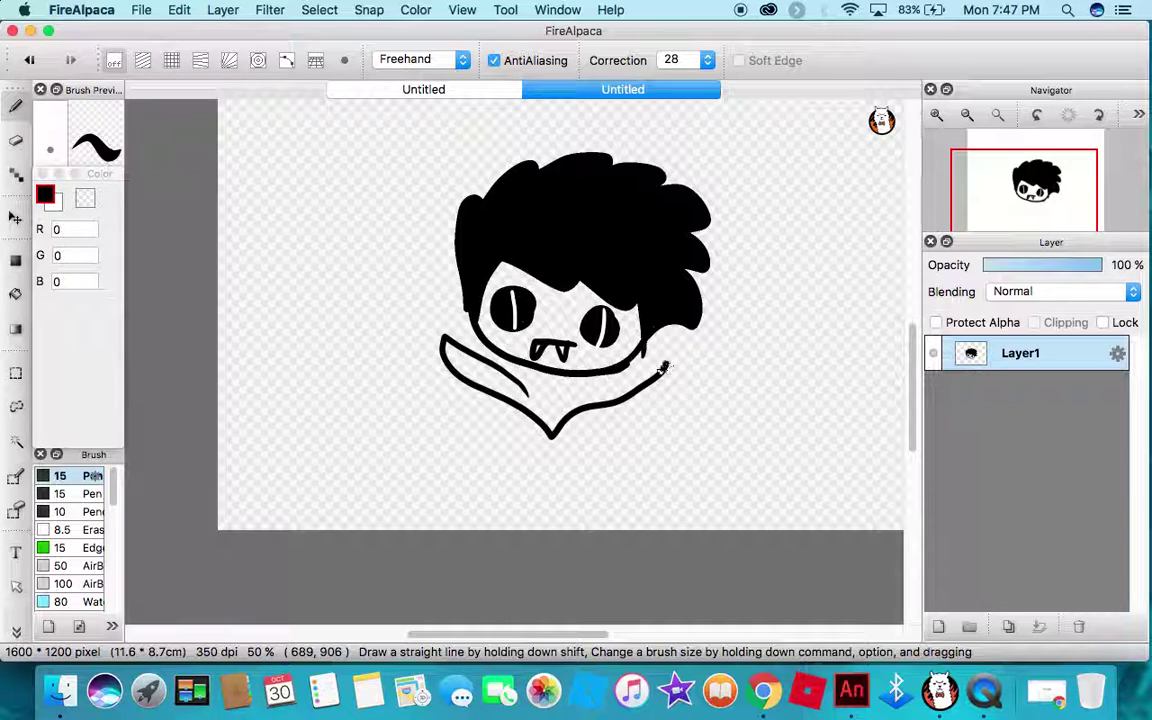
pyautogui.moveTo(600, 388); pyautogui.dragTo(564, 401)
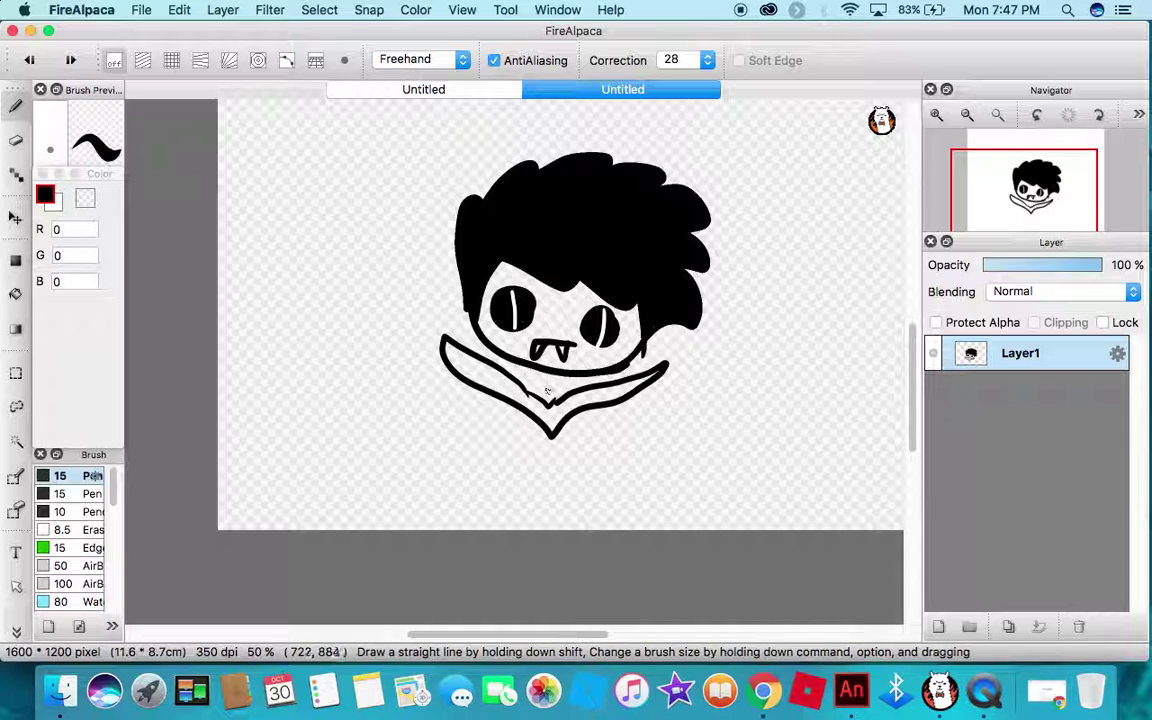
pyautogui.moveTo(532, 384); pyautogui.dragTo(550, 392)
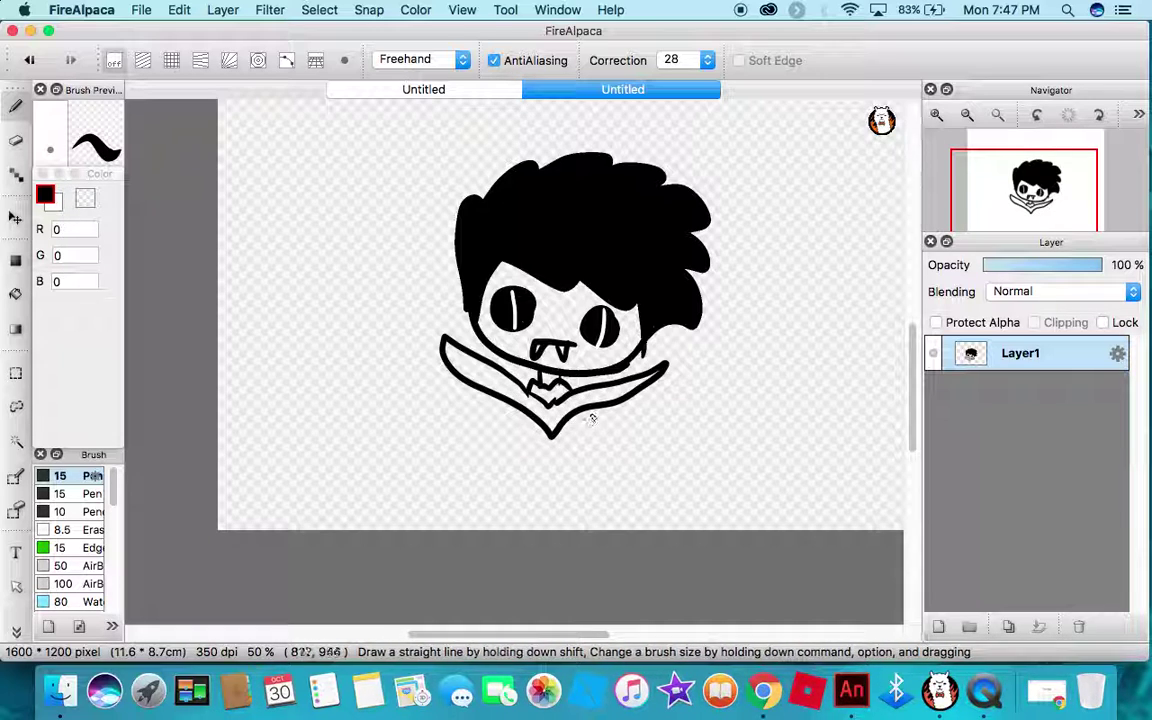
# - Undo the collar and neck strokes plus the slit in the right-hand eye, and redraw that slit in white (255, 255, 255)
pyautogui.press('super+z')
pyautogui.press('super+z')
pyautogui.press('super+z')
pyautogui.press('super+z')
pyautogui.press('super+z')
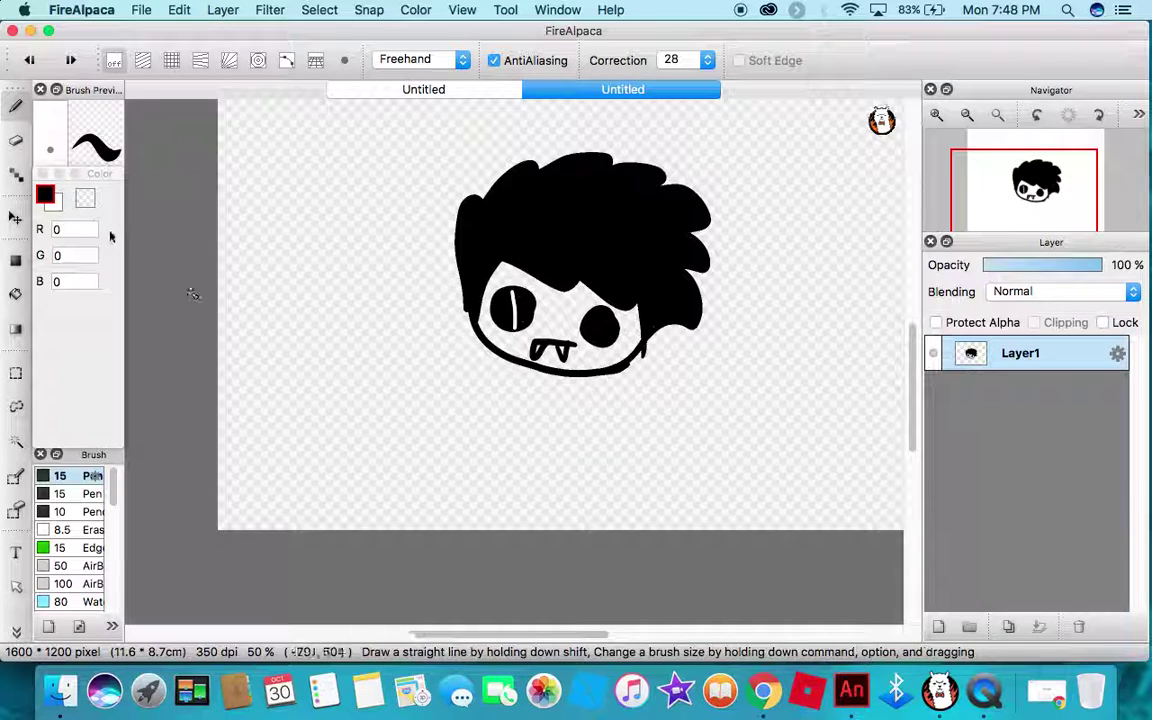
pyautogui.click(54, 205)
pyautogui.moveTo(598, 323); pyautogui.dragTo(608, 333)
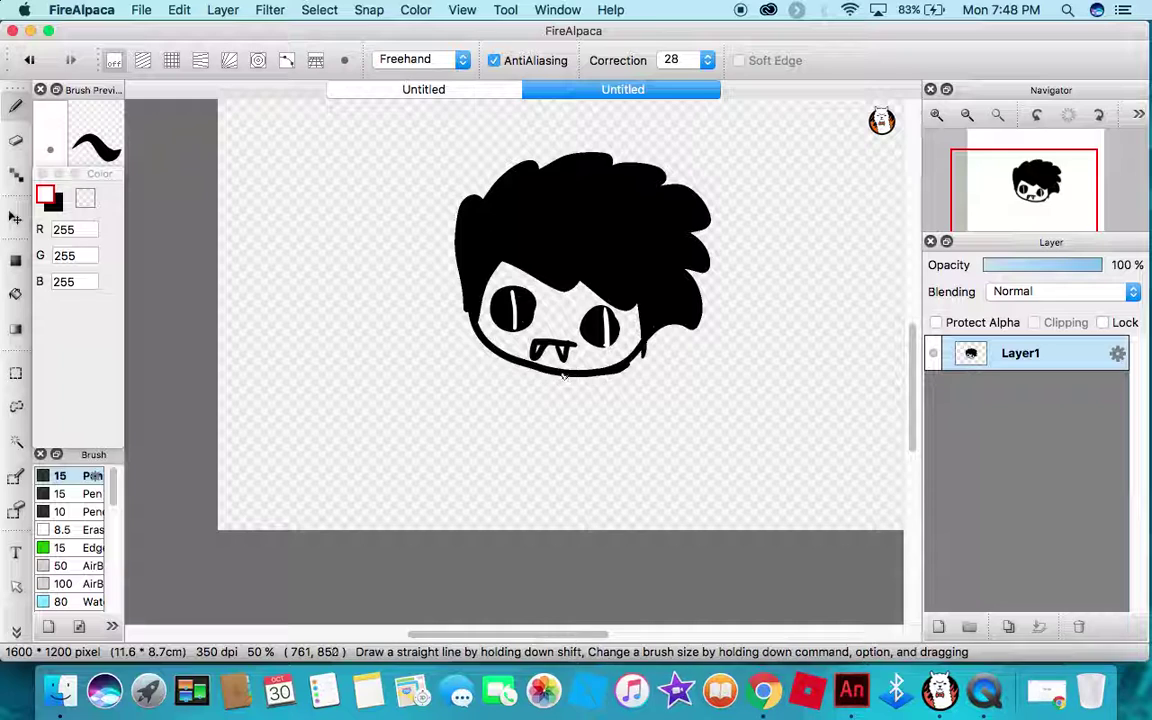
# - Draw a short neck and a small folded hood collar with a pointed middle in black just below the chin
pyautogui.click(54, 205)
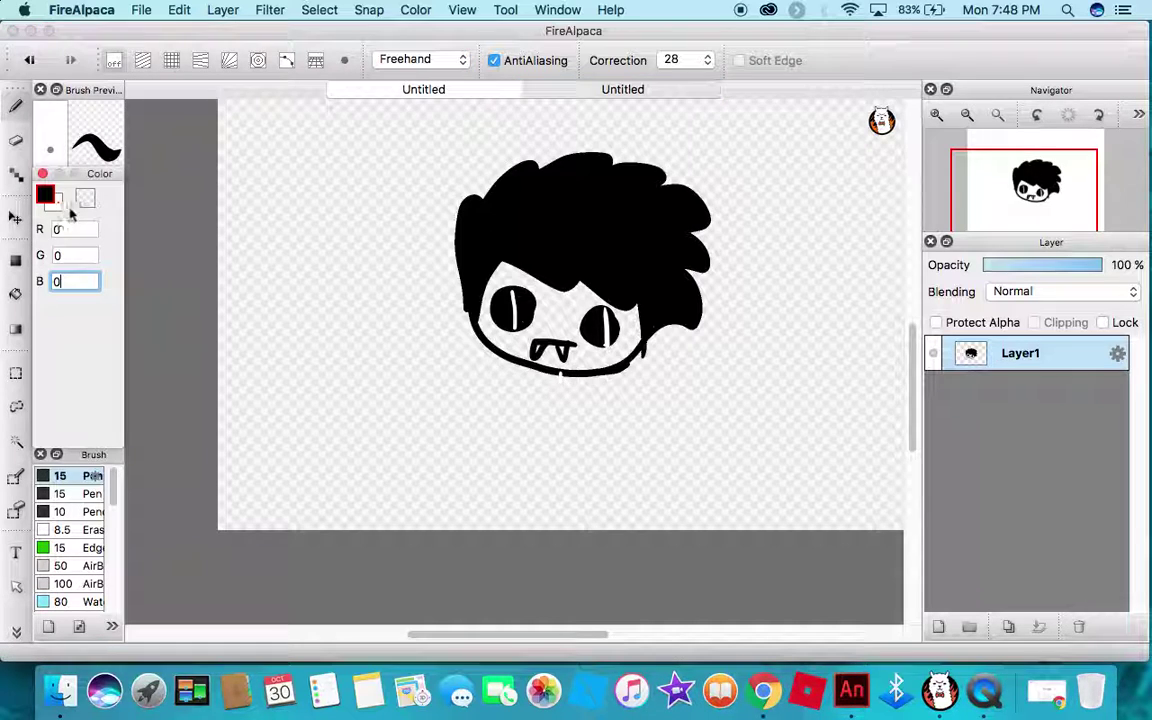
pyautogui.click(562, 376)
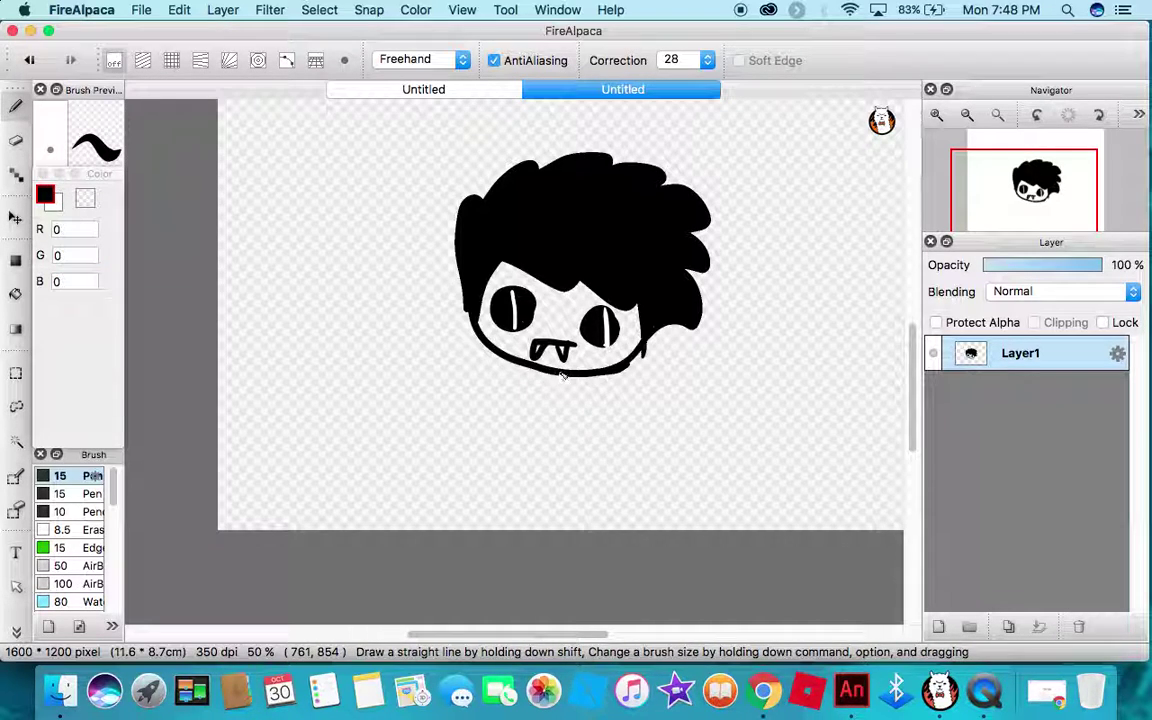
pyautogui.moveTo(561, 372); pyautogui.dragTo(561, 388)
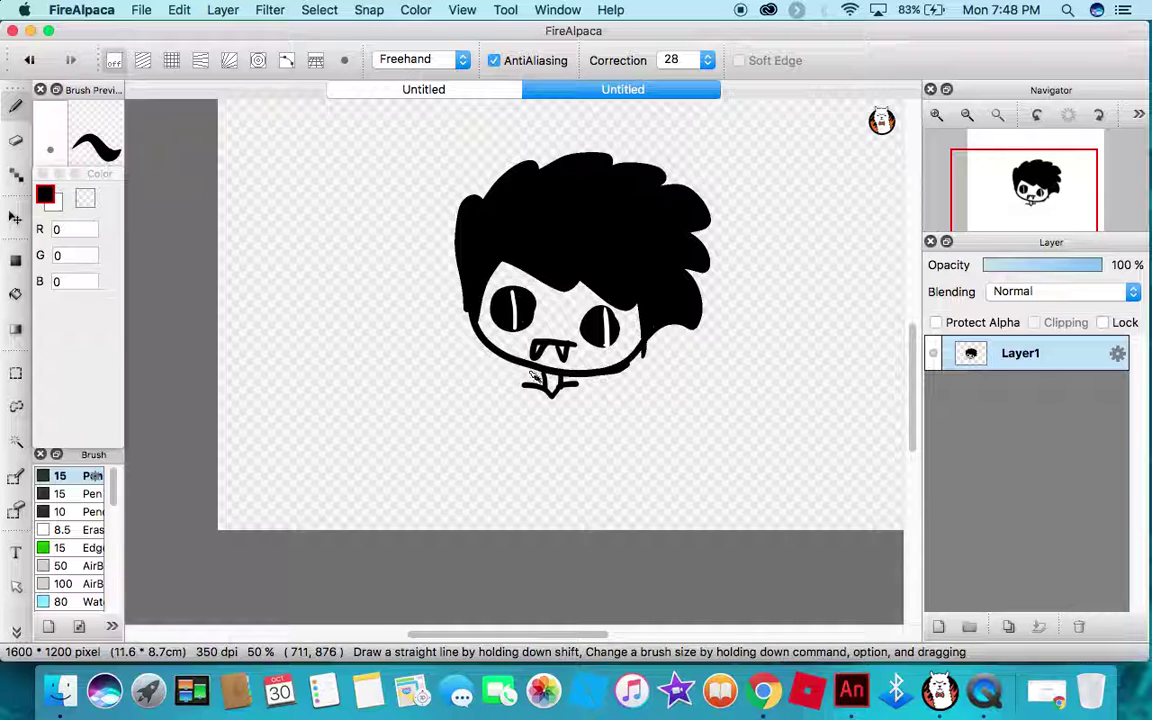
pyautogui.moveTo(535, 378); pyautogui.dragTo(511, 376)
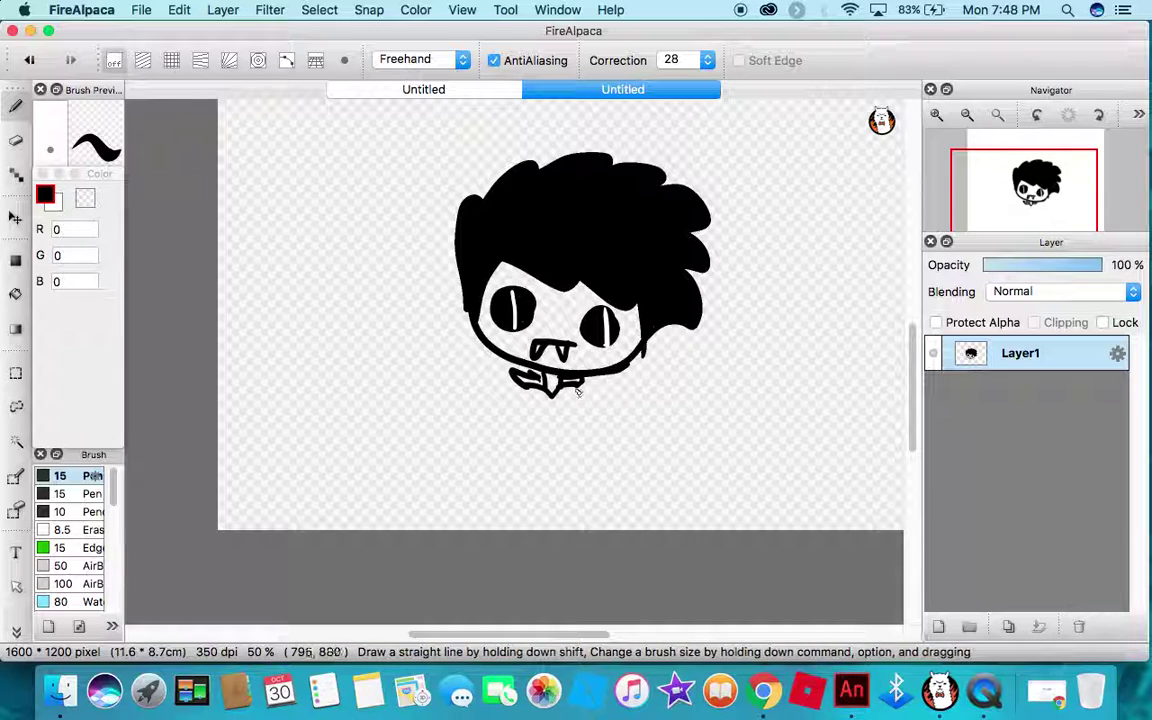
# - Draw two long sleeves with rounded ends, the torso sides down to the canvas edge and a V-shaped neckline under the collar
pyautogui.moveTo(583, 392); pyautogui.dragTo(602, 405)
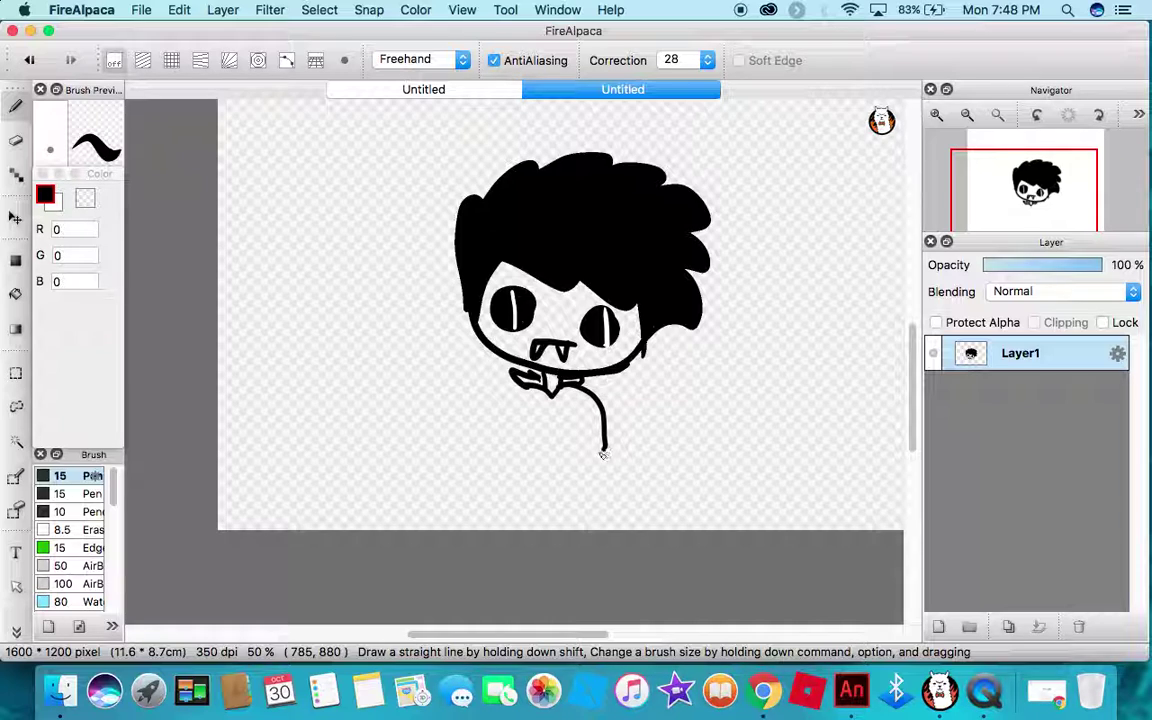
pyautogui.press('super+z')
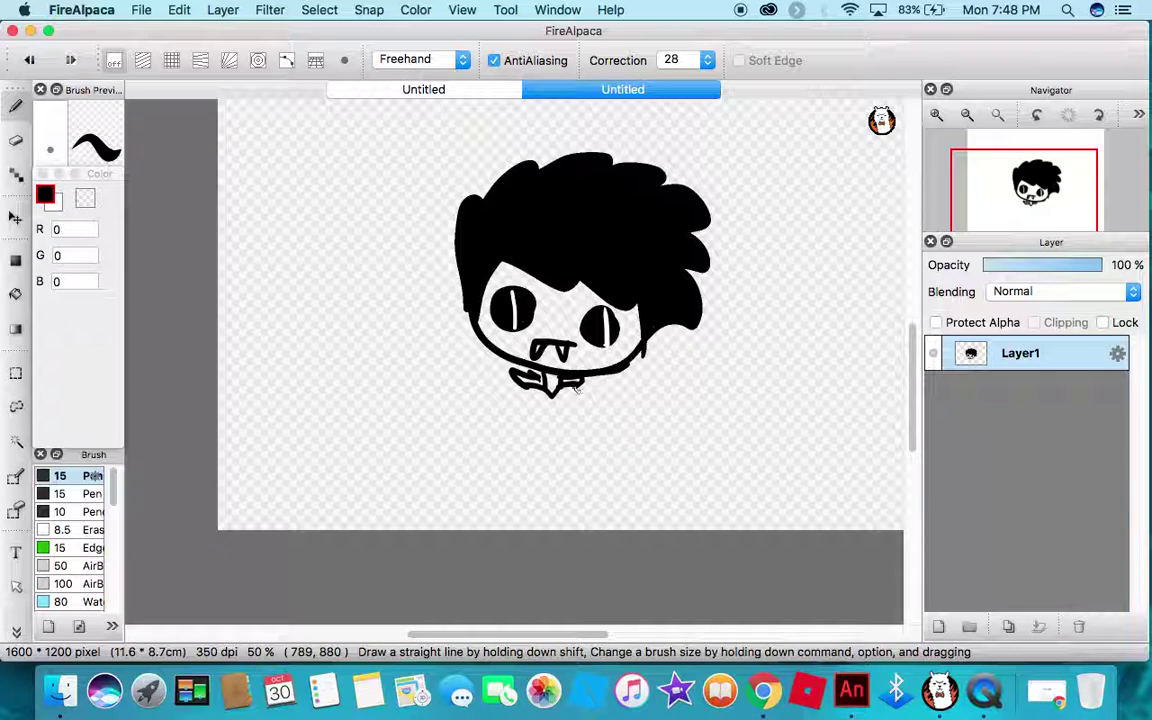
pyautogui.moveTo(585, 400); pyautogui.dragTo(628, 490)
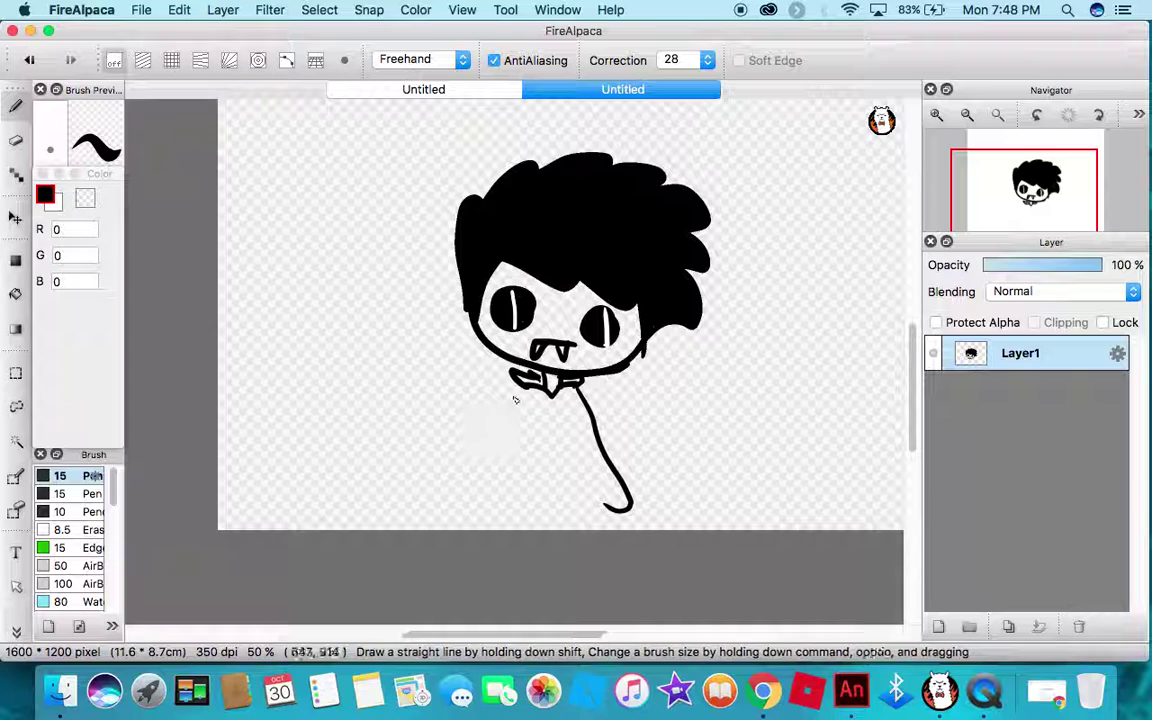
pyautogui.moveTo(517, 390); pyautogui.dragTo(487, 468)
pyautogui.moveTo(482, 513); pyautogui.dragTo(506, 494)
pyautogui.moveTo(519, 438); pyautogui.dragTo(512, 520)
pyautogui.moveTo(569, 436)
pyautogui.mouseDown()
pyautogui.moveTo(592, 532)
pyautogui.moveTo(584, 496)
pyautogui.mouseUp()
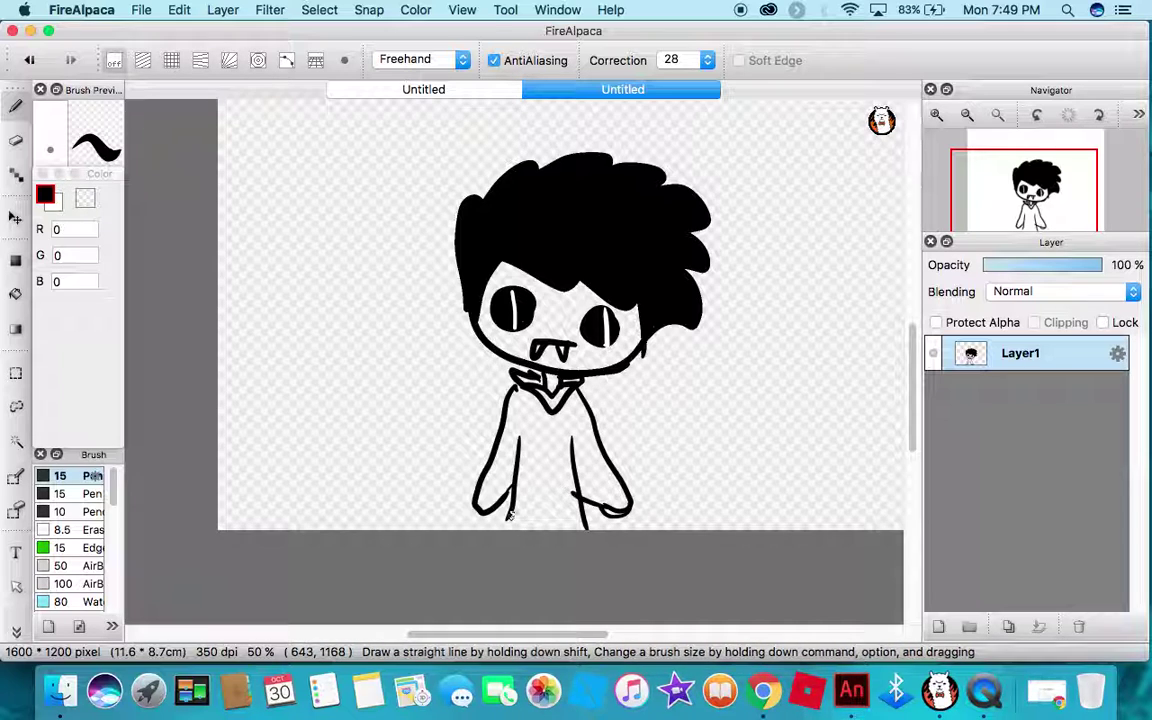
# - Draw two hoodie drawstrings with round ends below the neckline and a small mark at the end of the left-hand sleeve
pyautogui.moveTo(541, 407); pyautogui.dragTo(542, 441)
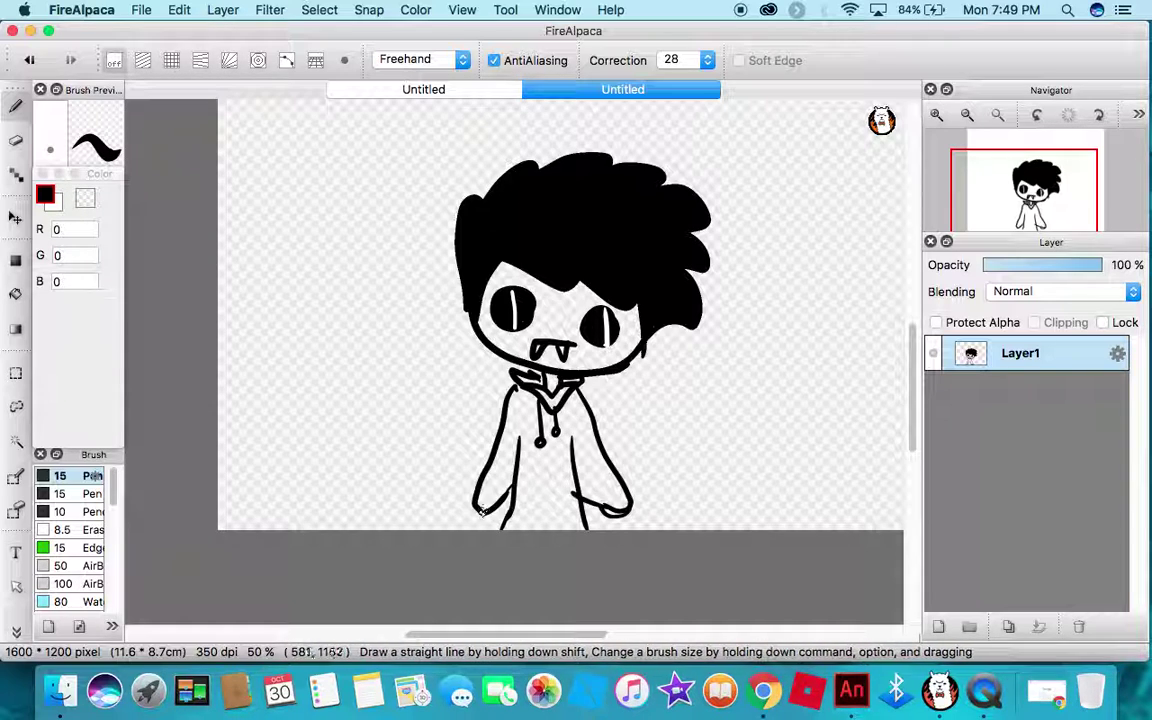
pyautogui.moveTo(477, 518); pyautogui.dragTo(465, 512)
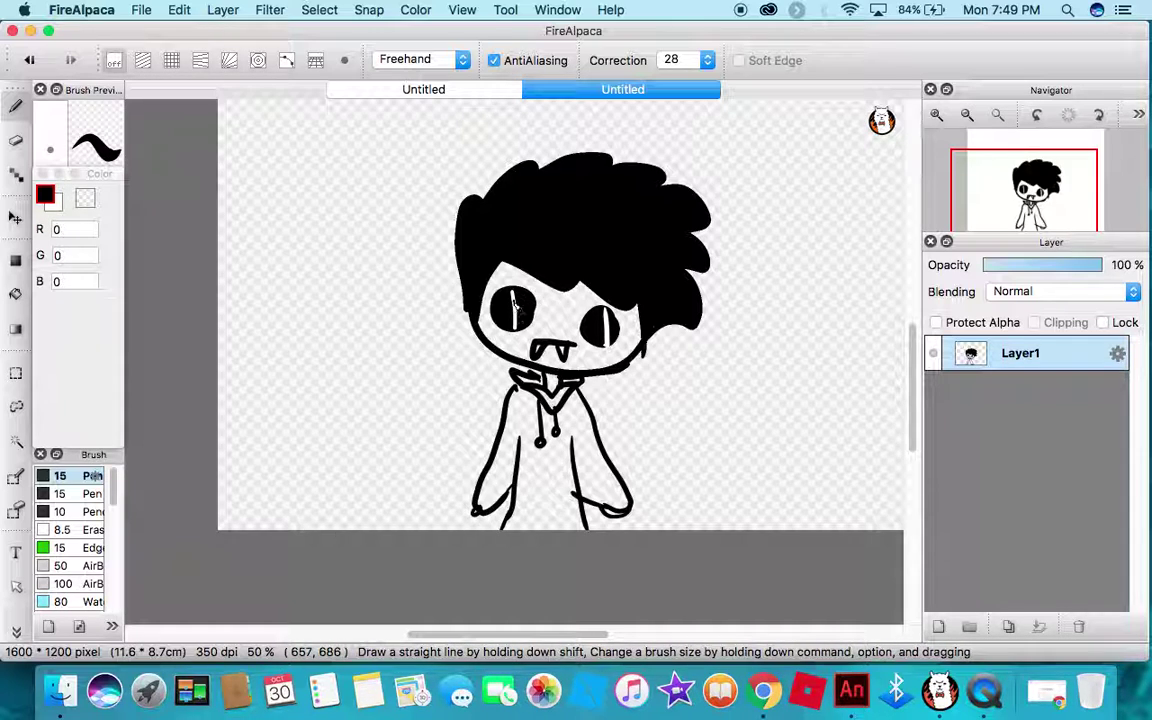
# - Set the brush correction to 4 and paint over the white slits in both eyes with black
pyautogui.click(707, 60)
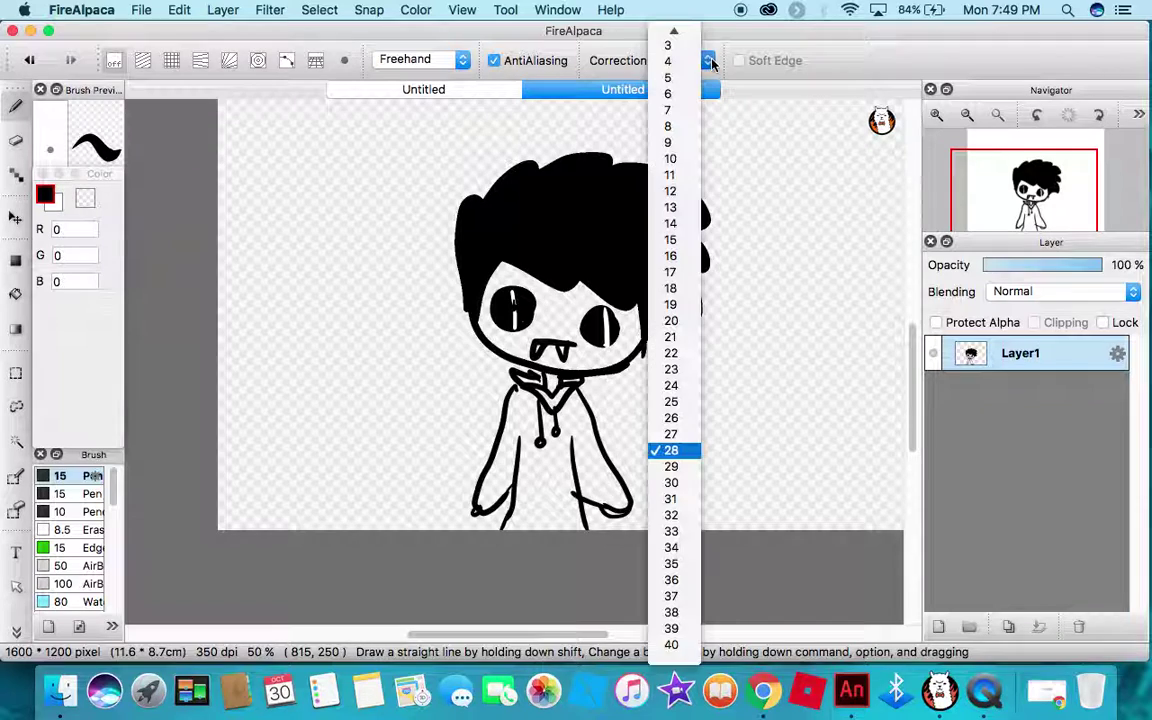
pyautogui.click(676, 60)
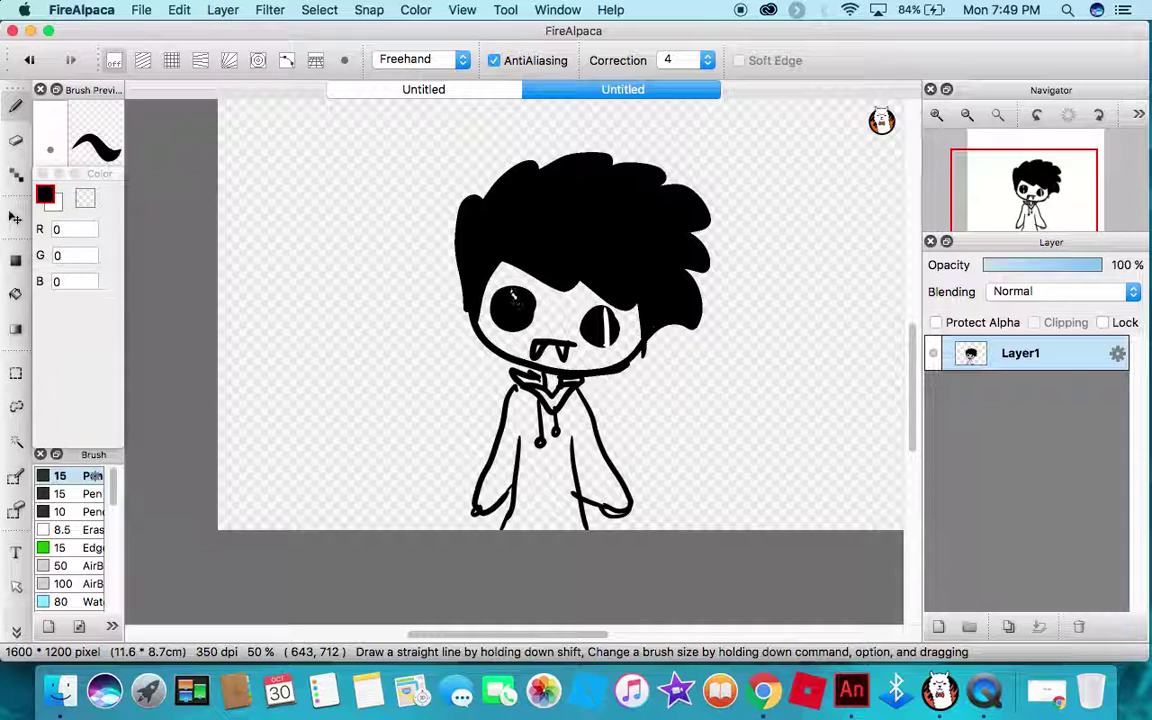
pyautogui.moveTo(608, 330); pyautogui.dragTo(603, 336)
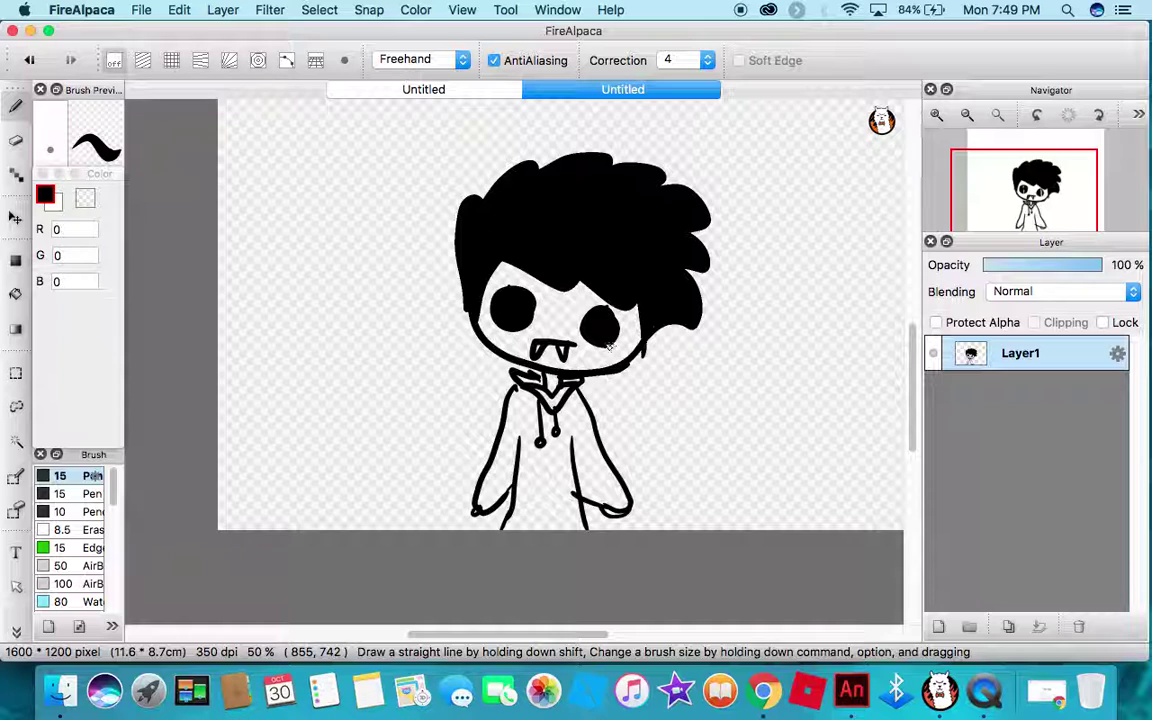
# - Erase the mouth line with both fangs and the lower ends of the two drawstrings
pyautogui.click(18, 140)
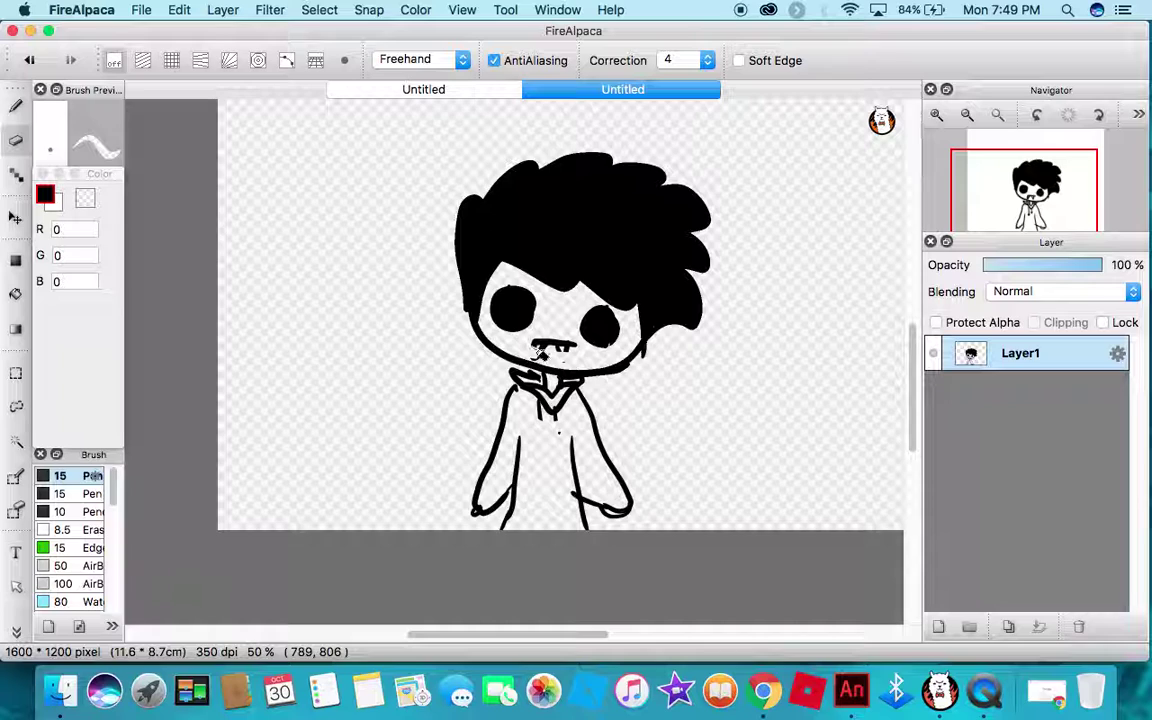
pyautogui.moveTo(557, 339); pyautogui.dragTo(589, 356)
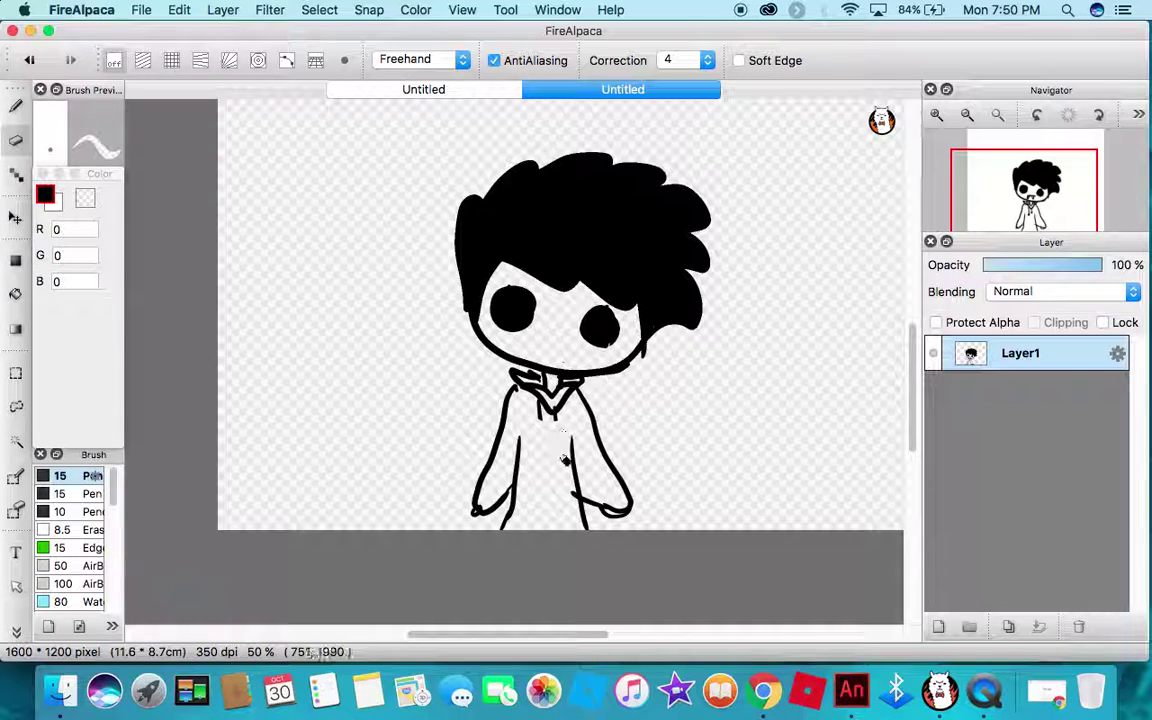
# - Draw a small round open mouth in black with correction 30, and redraw the looped ends of the two drawstrings
pyautogui.click(15, 105)
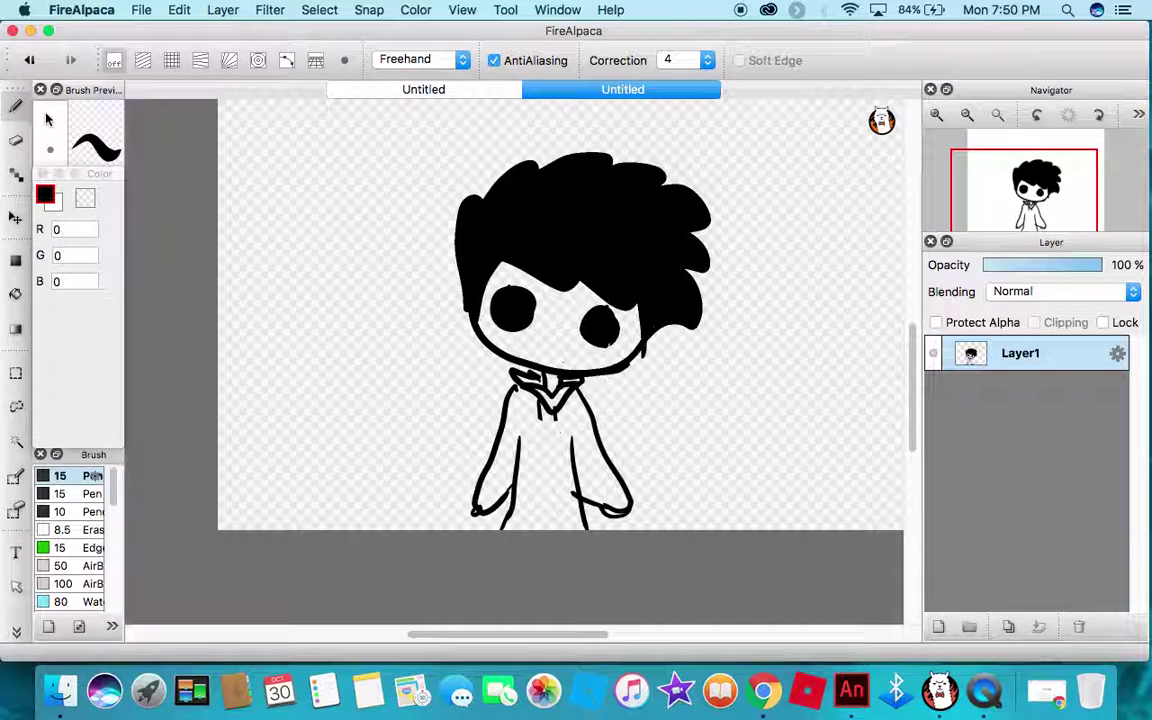
pyautogui.moveTo(565, 340); pyautogui.dragTo(545, 367)
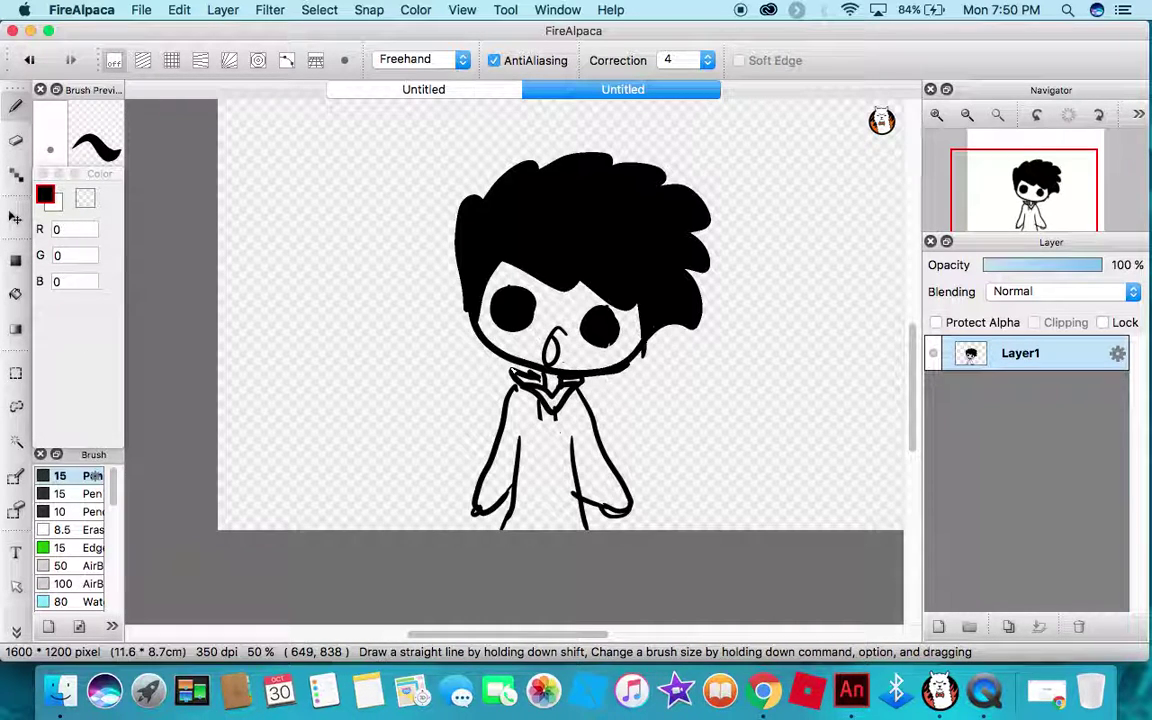
pyautogui.press('super+z')
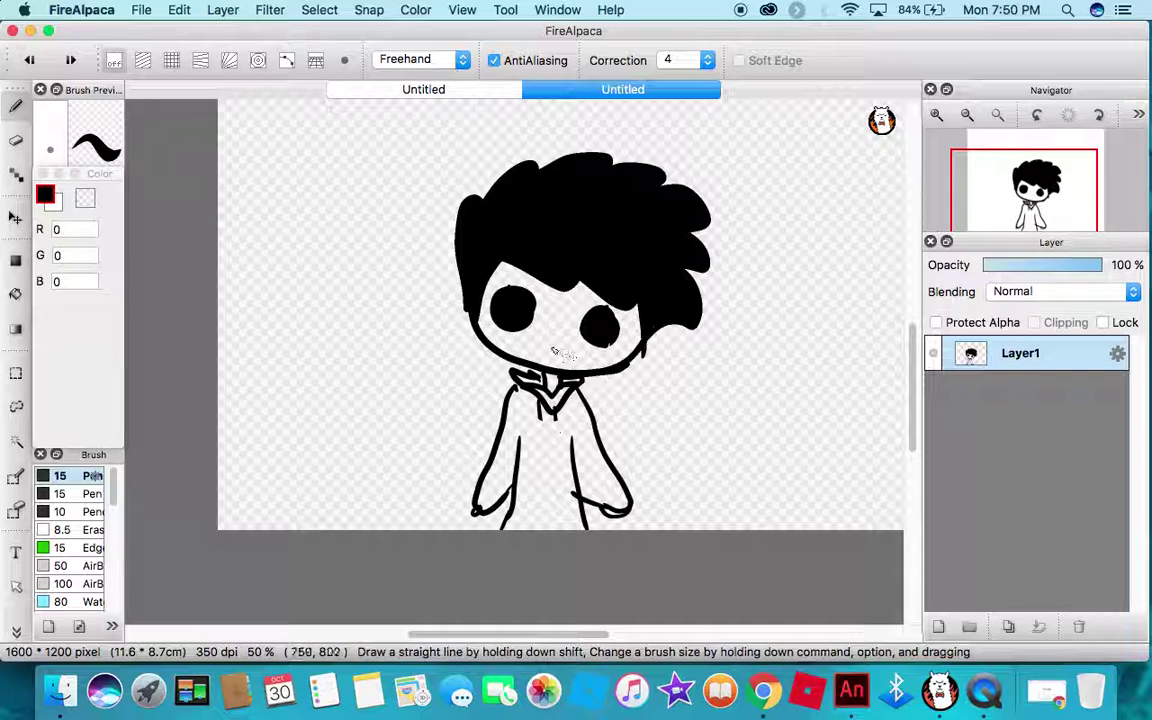
pyautogui.click(685, 62)
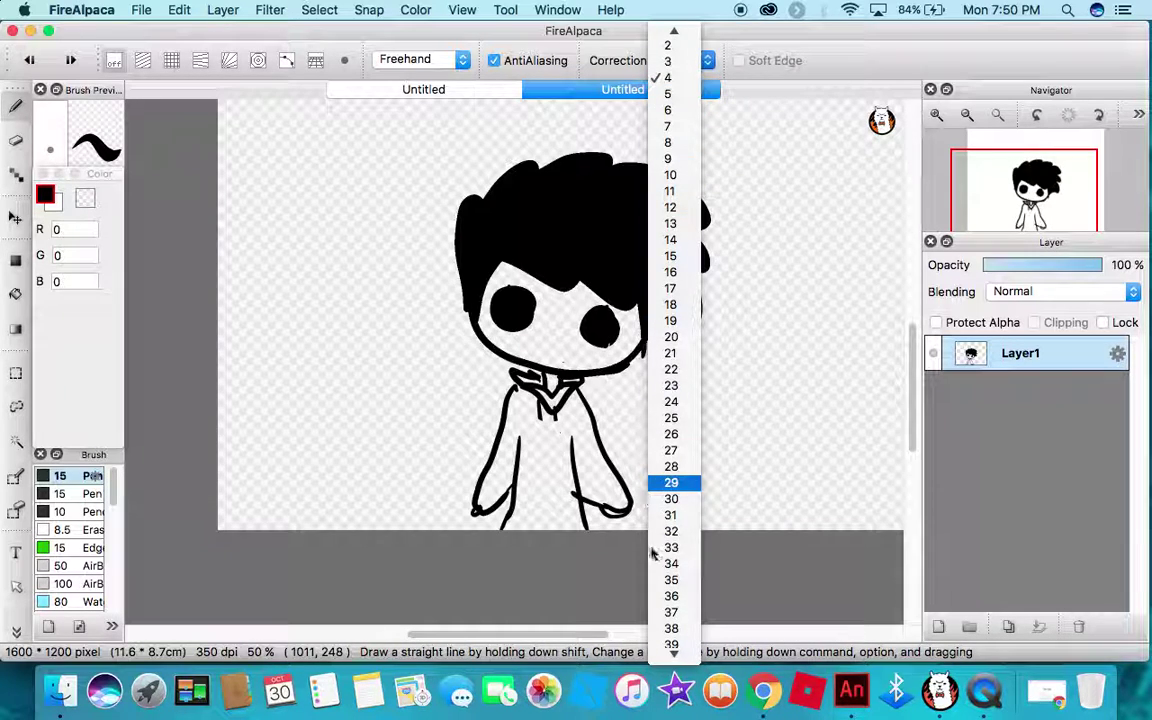
pyautogui.click(670, 499)
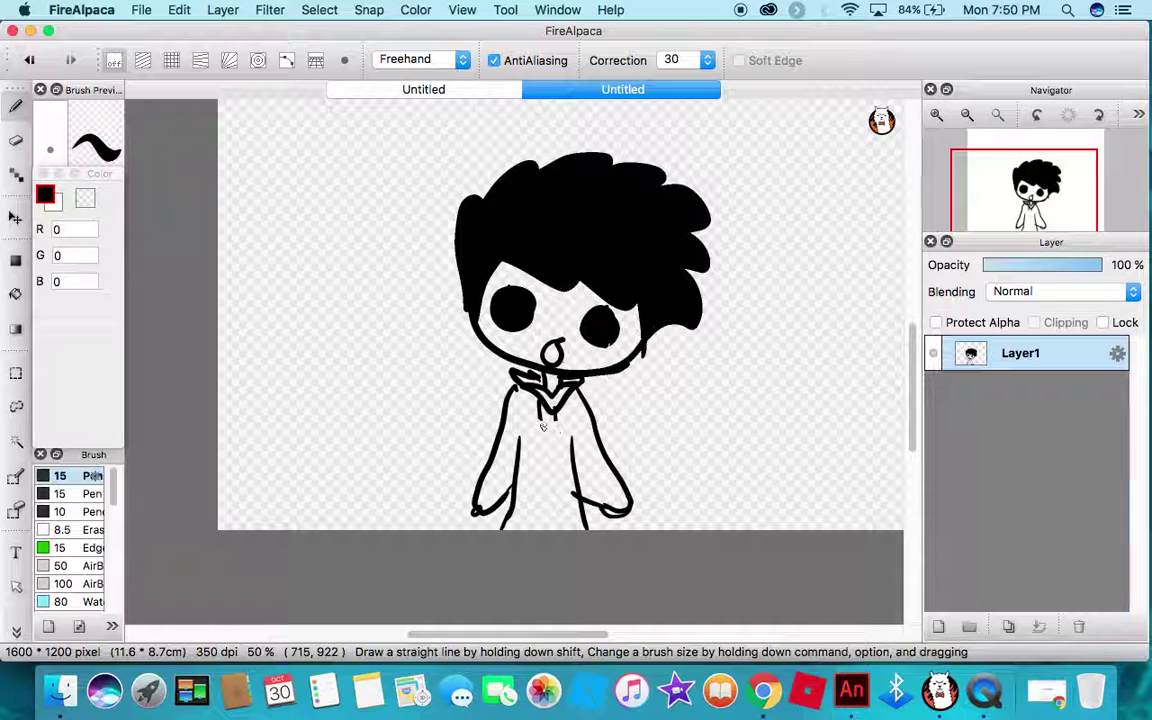
pyautogui.moveTo(539, 412); pyautogui.dragTo(539, 440)
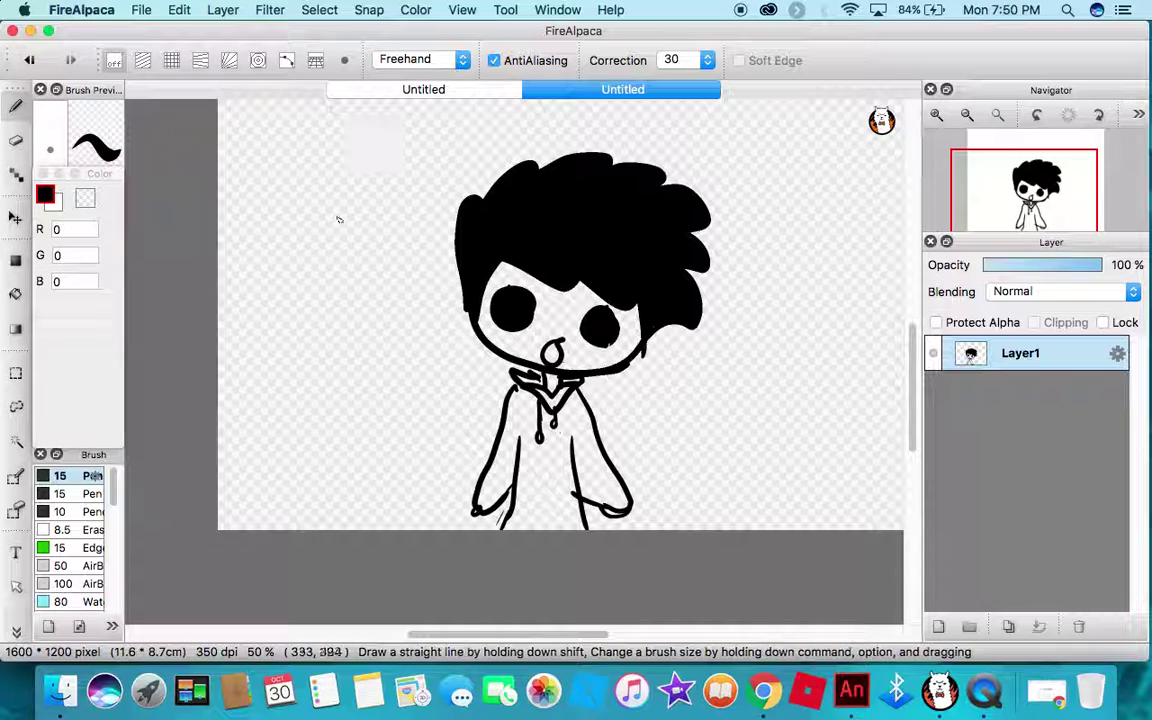
# - Draw a flame-shaped aura outline in cyan (0, 255, 255) around the whole character, starting and ending at the canvas's lower edge
pyautogui.click(85, 198)
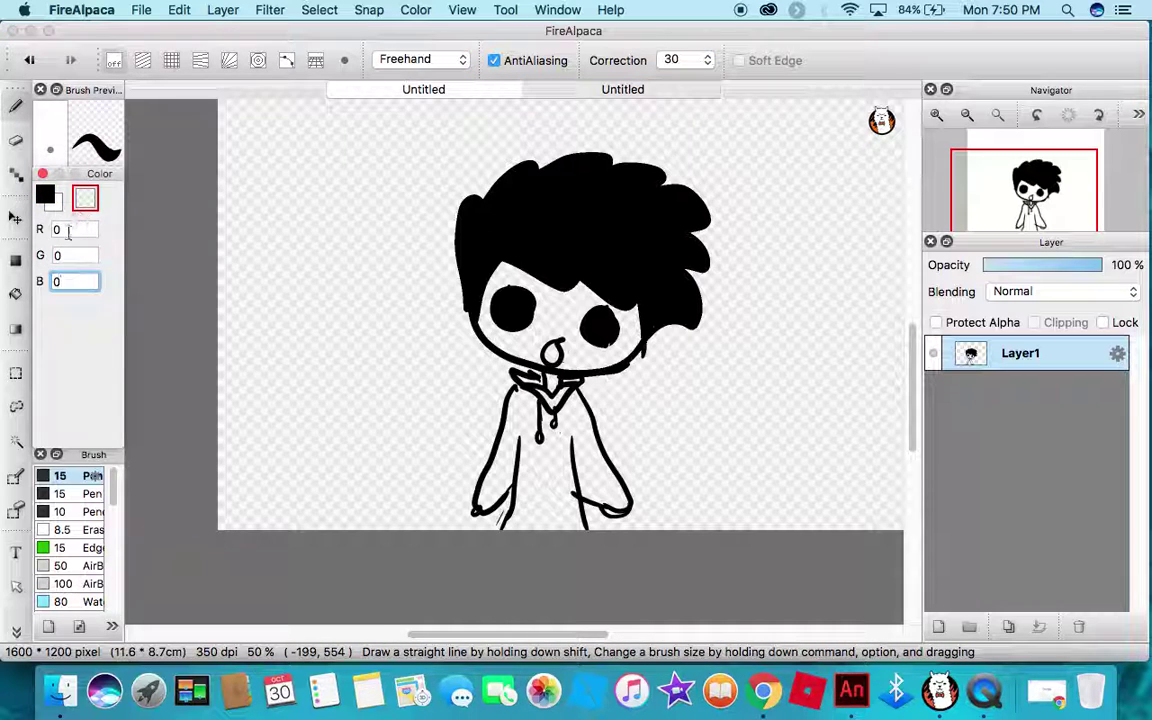
pyautogui.click(54, 208)
pyautogui.click(55, 208)
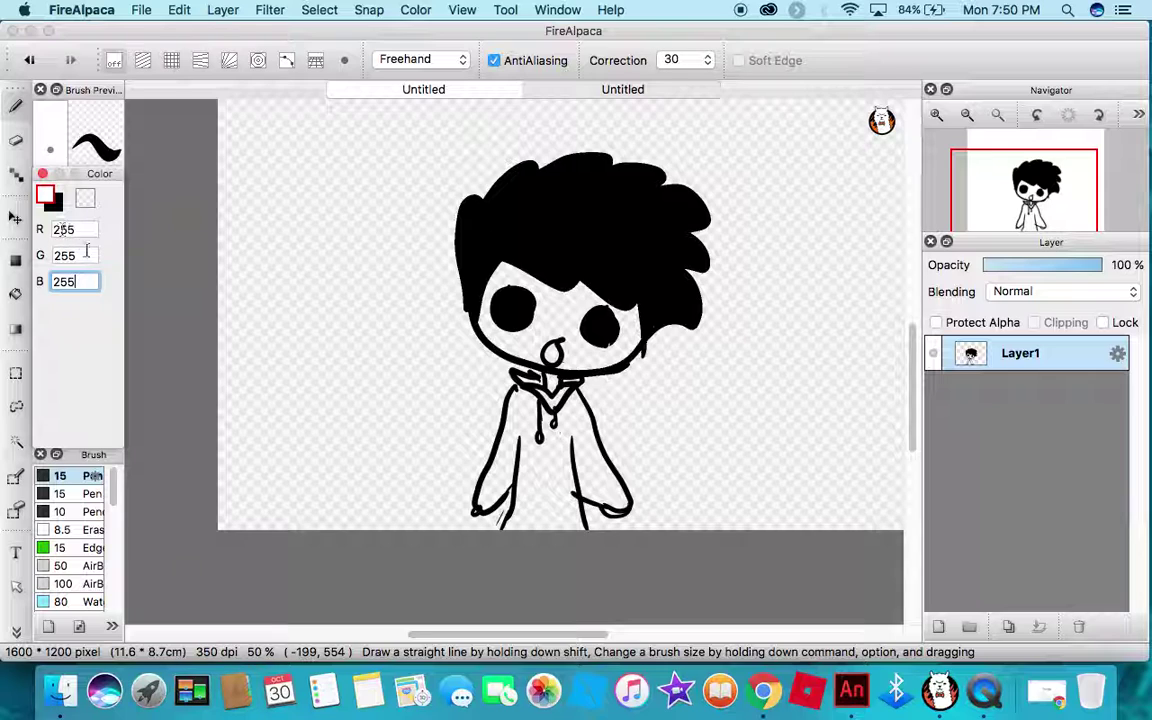
pyautogui.click(84, 229)
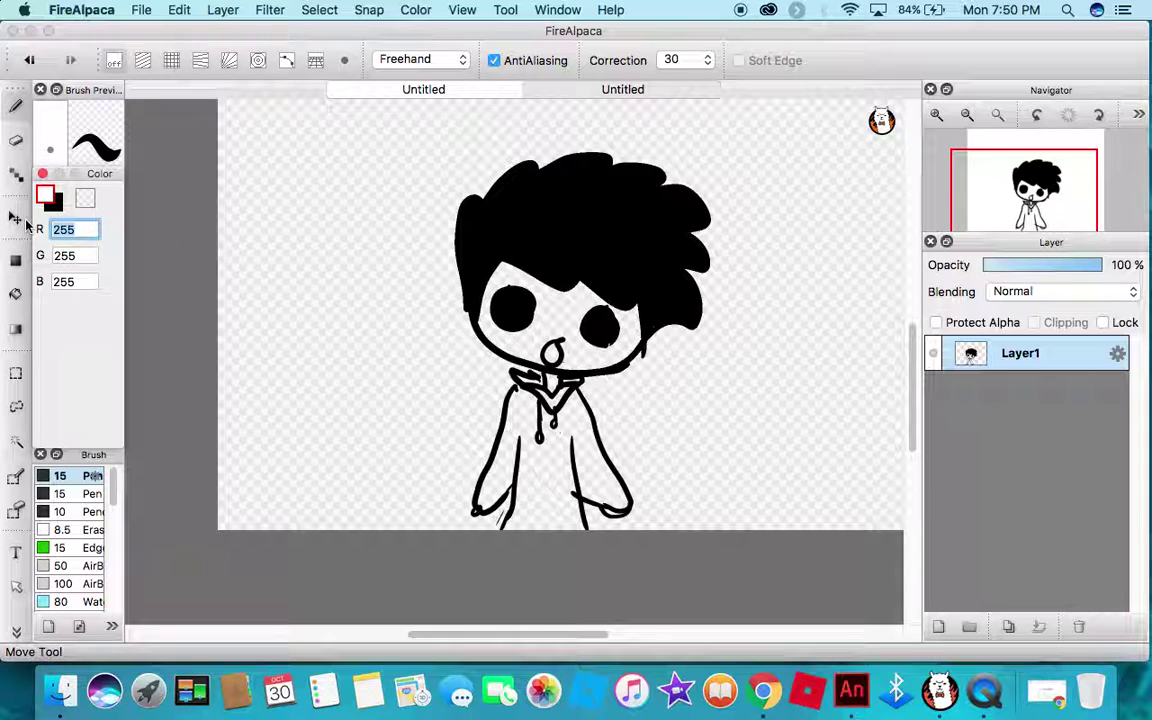
pyautogui.press('BackSpace')
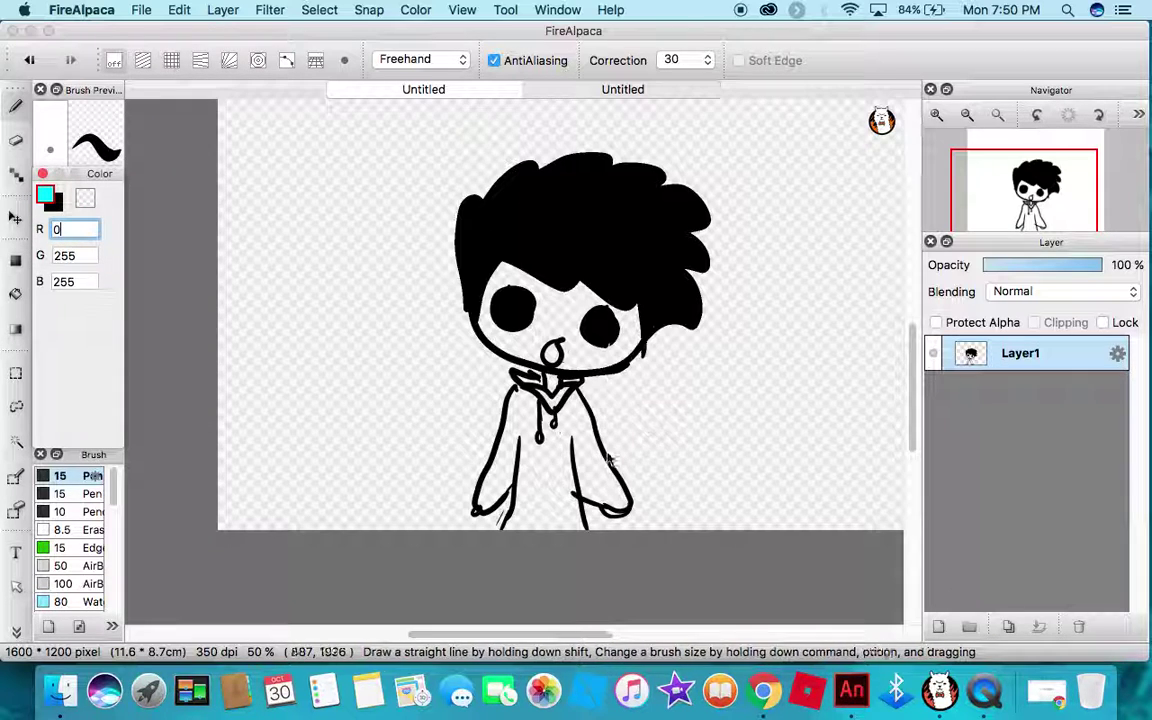
pyautogui.click(658, 528)
pyautogui.moveTo(658, 528)
pyautogui.mouseDown()
pyautogui.moveTo(738, 327)
pyautogui.moveTo(744, 229)
pyautogui.moveTo(763, 197)
pyautogui.mouseUp()
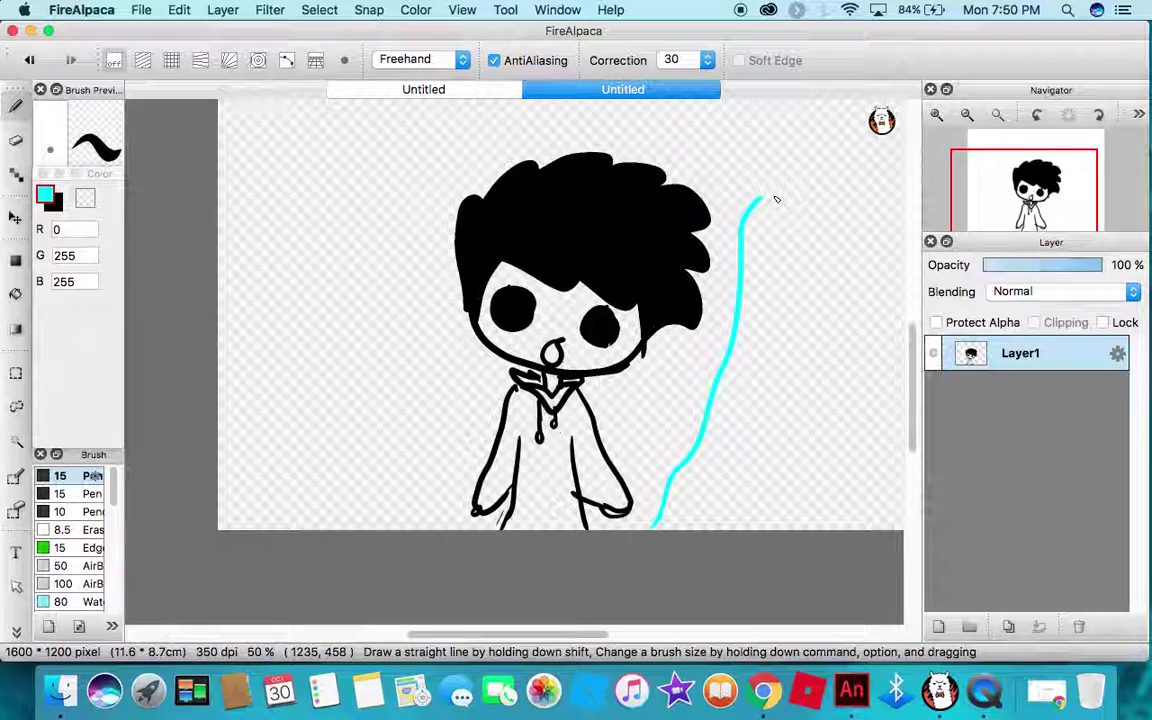
pyautogui.scroll(-1, 780, 202)
pyautogui.moveTo(912, 377); pyautogui.dragTo(915, 352)
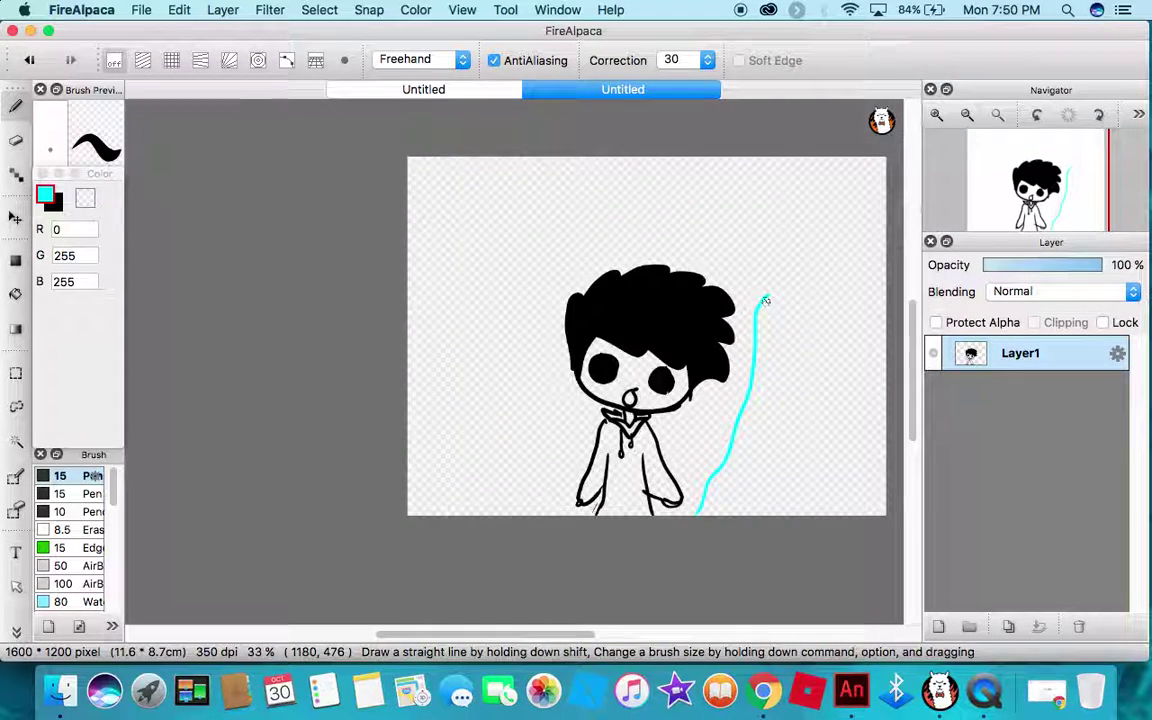
pyautogui.moveTo(770, 295); pyautogui.dragTo(774, 274)
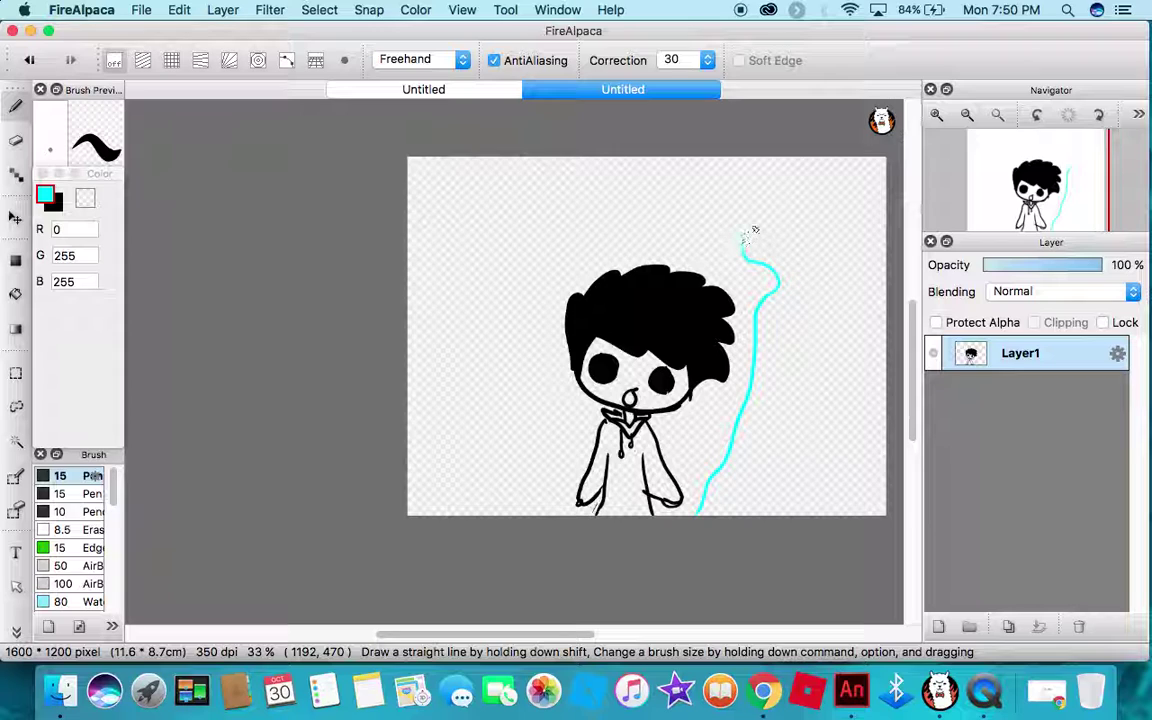
pyautogui.moveTo(750, 187)
pyautogui.mouseDown()
pyautogui.moveTo(689, 232)
pyautogui.moveTo(669, 210)
pyautogui.moveTo(671, 169)
pyautogui.moveTo(651, 174)
pyautogui.moveTo(601, 220)
pyautogui.moveTo(558, 230)
pyautogui.moveTo(544, 254)
pyautogui.moveTo(533, 312)
pyautogui.moveTo(548, 355)
pyautogui.moveTo(533, 353)
pyautogui.moveTo(530, 370)
pyautogui.moveTo(558, 527)
pyautogui.mouseUp()
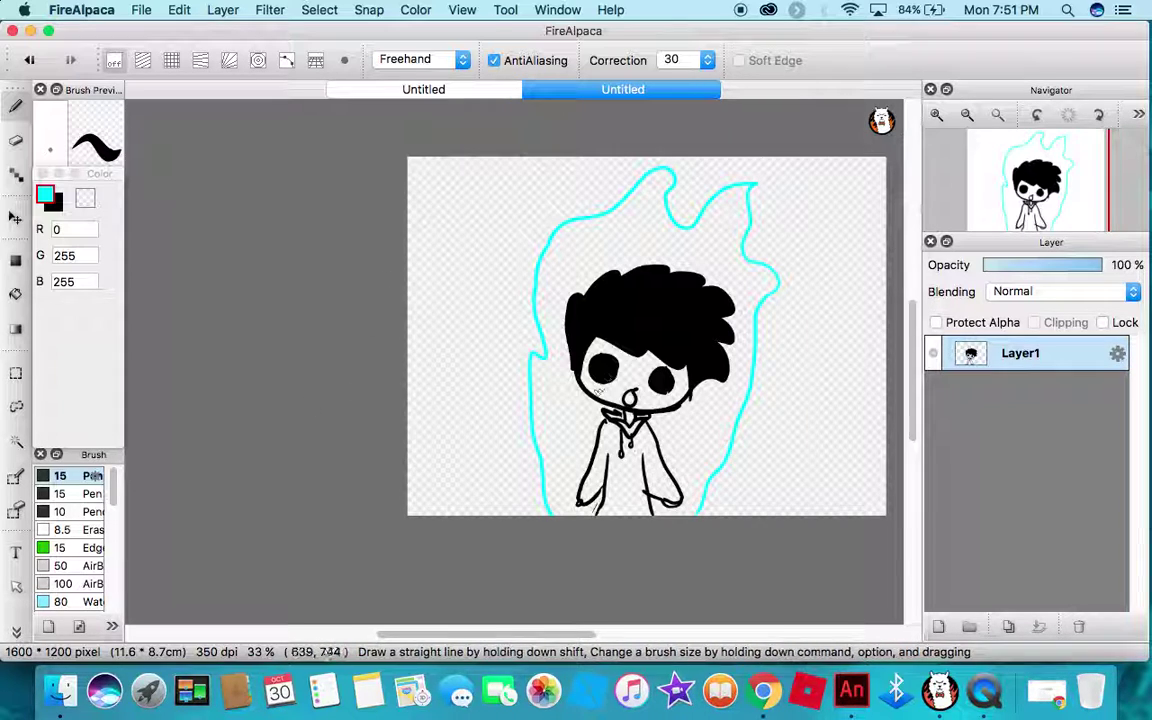
# - Set the drawing colour to white by entering 255 for the red, green and blue values
pyautogui.click(79, 255)
pyautogui.click(79, 255)
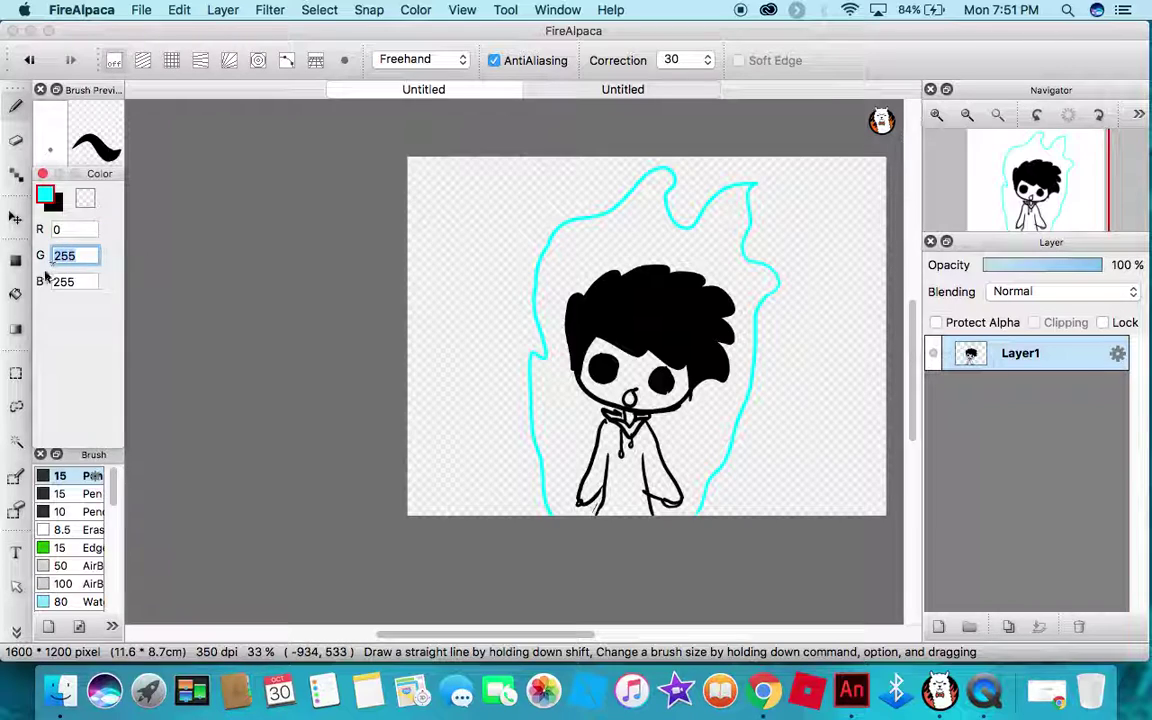
pyautogui.write('235')
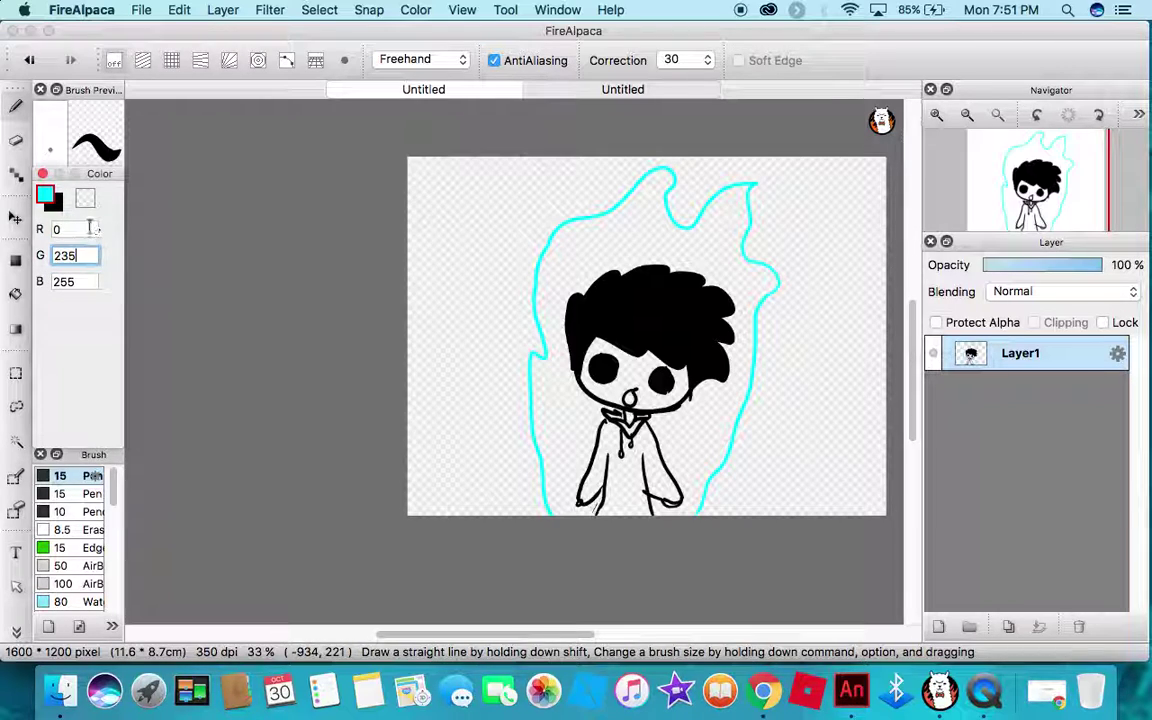
pyautogui.click(70, 229)
pyautogui.write('255')
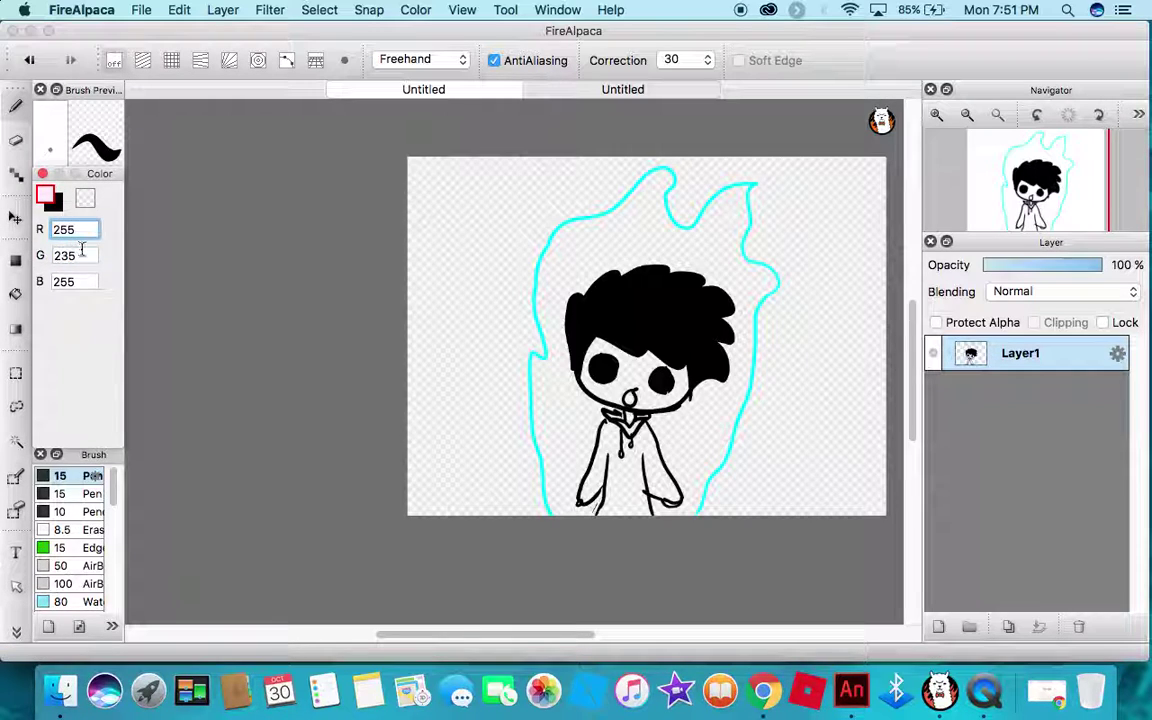
pyautogui.press('Tab')
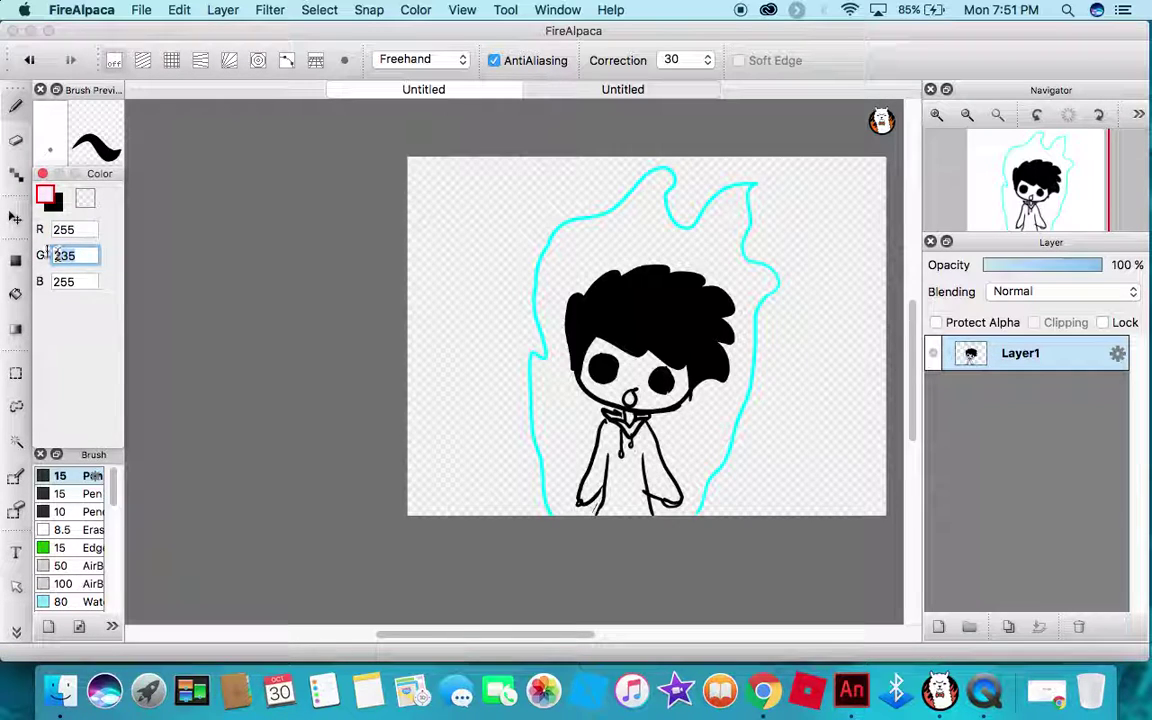
pyautogui.write('2')
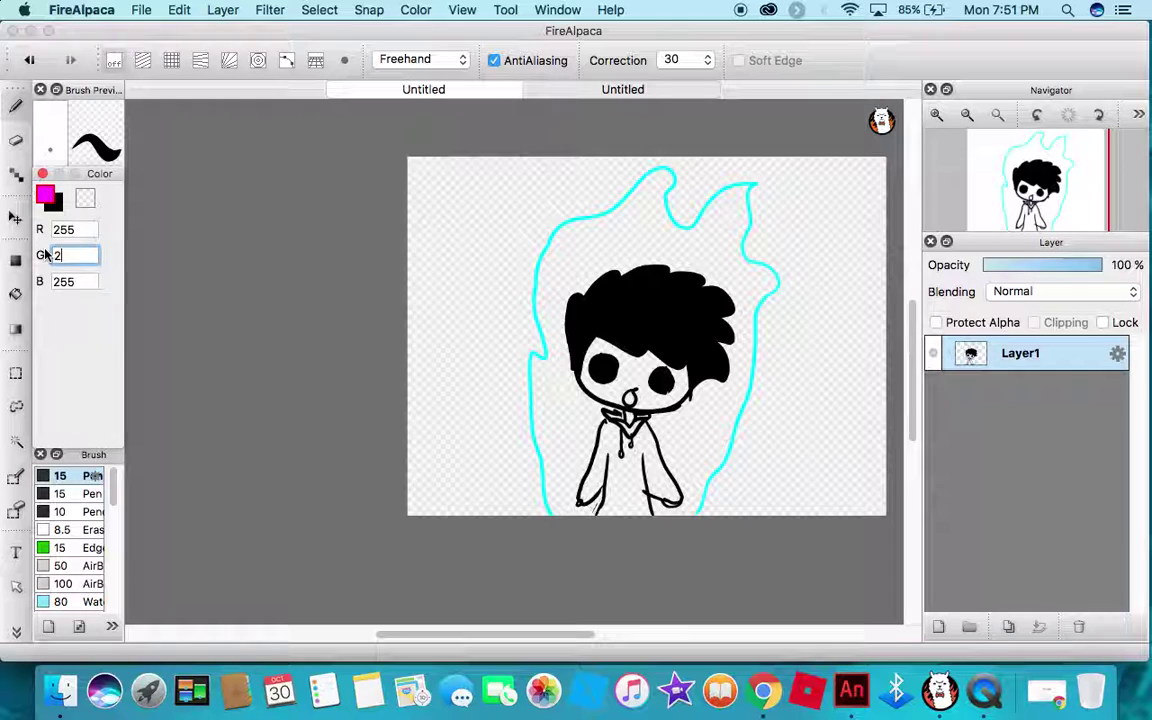
pyautogui.write('99')
pyautogui.press('BackSpace')
pyautogui.press('BackSpace')
pyautogui.write('255255')
pyautogui.press('BackSpace')
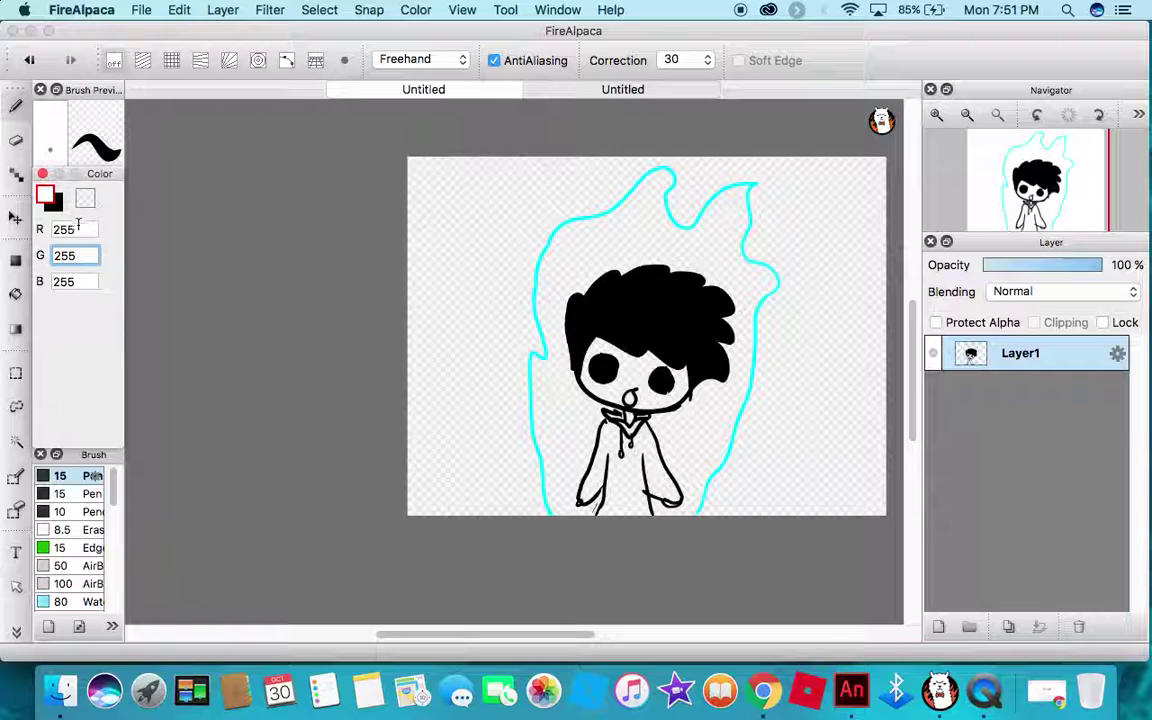
# - Set the drawing colour's red value to 110 and its blue value to 150
pyautogui.click(70, 229)
pyautogui.press('BackSpace')
pyautogui.write('110')
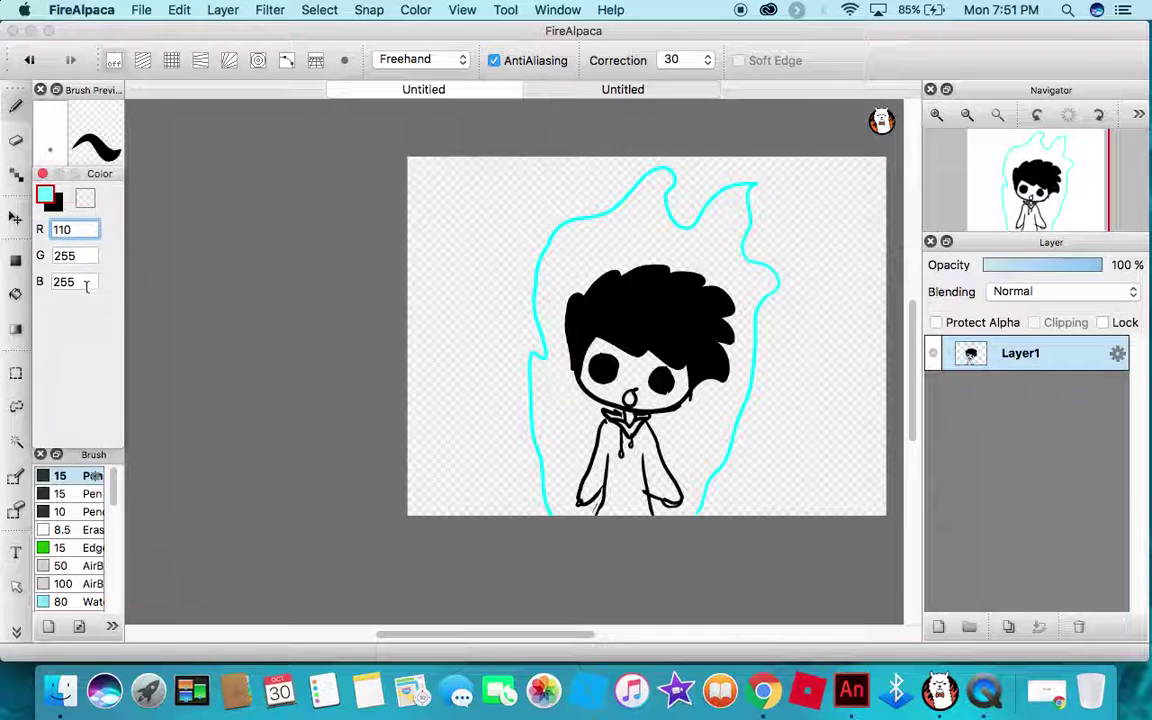
pyautogui.moveTo(84, 283); pyautogui.dragTo(55, 281)
pyautogui.write('110')
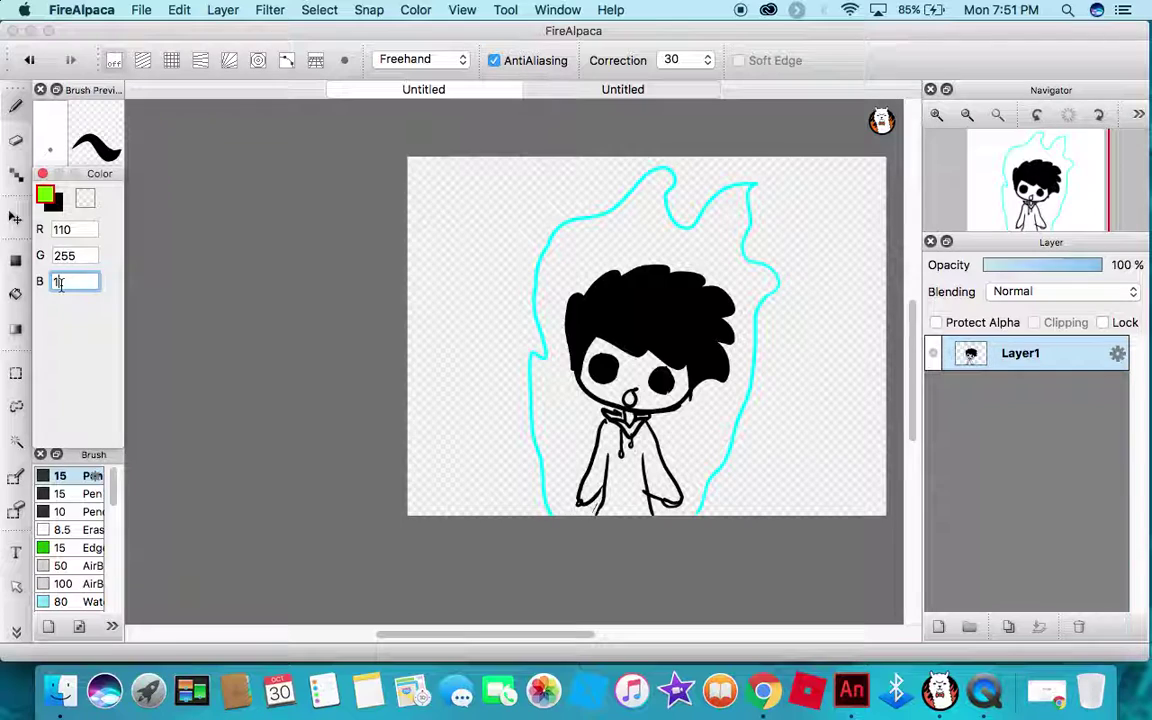
# - Make the drawing colour bright green by setting the red value to 1 and the blue value to 18
pyautogui.click(62, 229)
pyautogui.press('BackSpace')
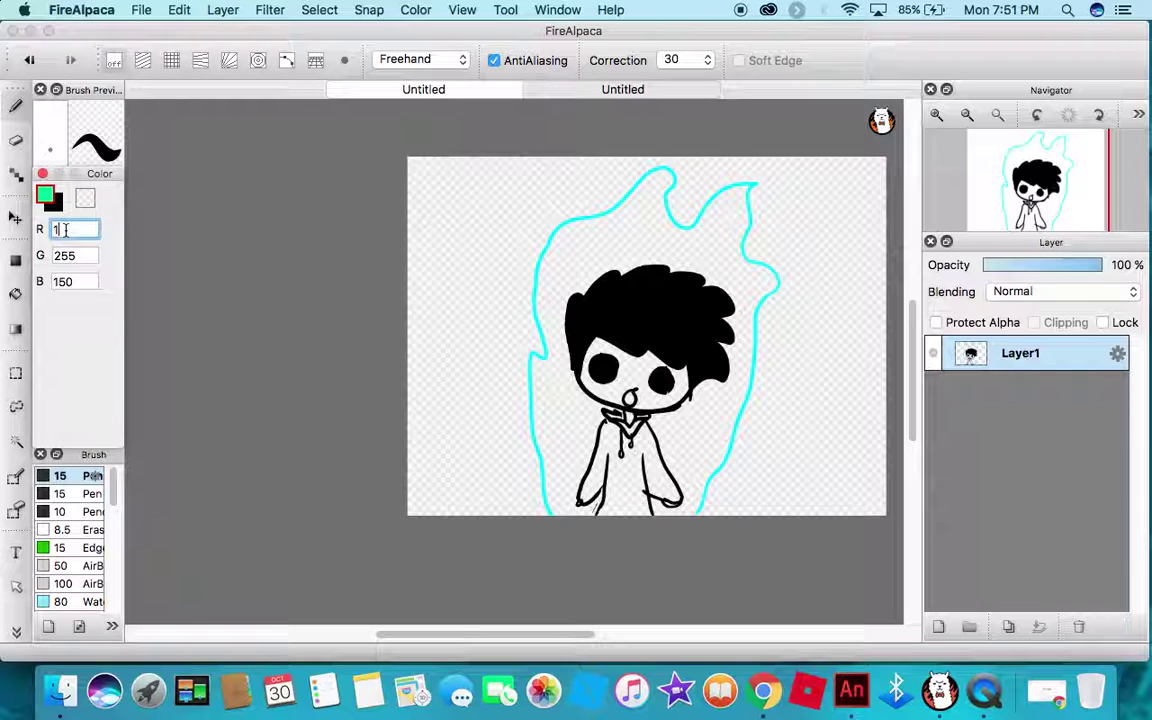
pyautogui.click(85, 281)
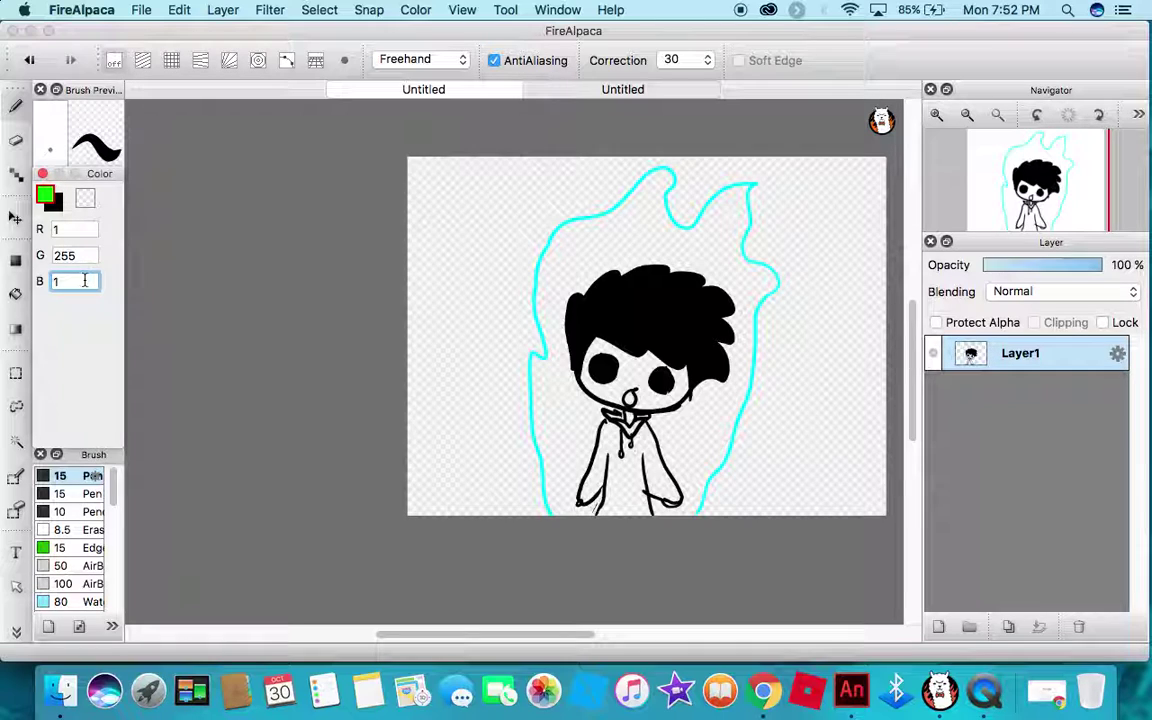
pyautogui.write('200')
pyautogui.press('BackSpace')
pyautogui.write('190')
pyautogui.press('BackSpace')
pyautogui.write('185')
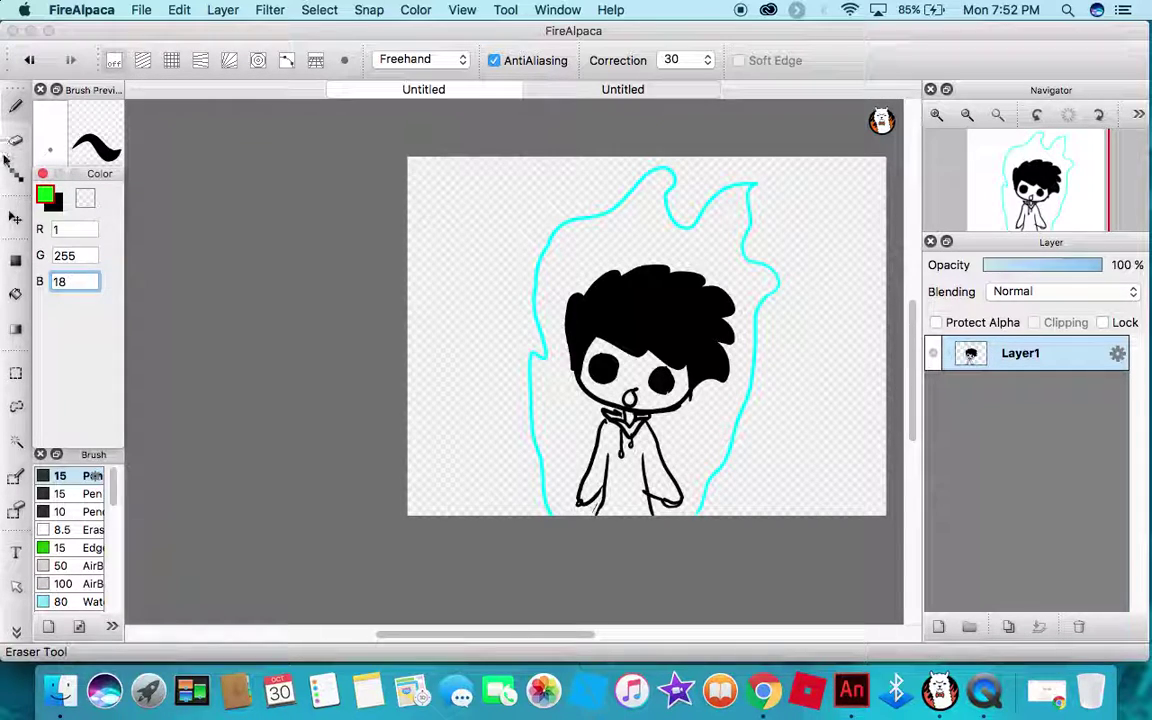
# - Fill the character's face with the bright green and undo the stray green fill of the background
pyautogui.click(15, 293)
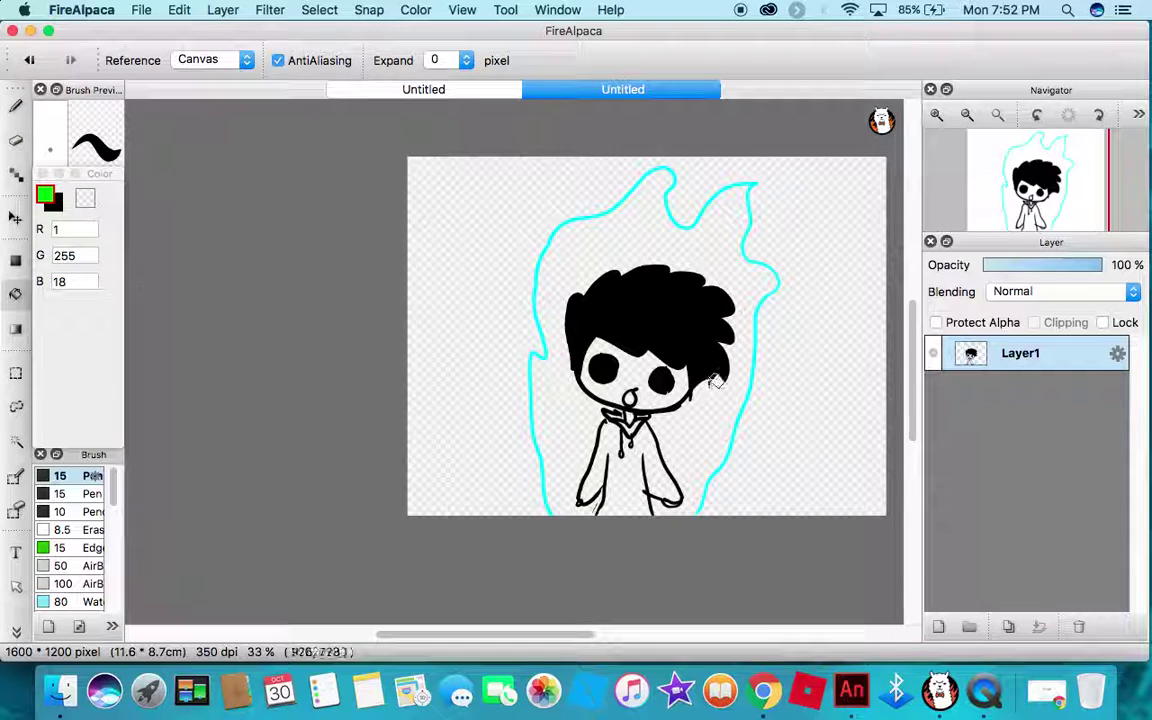
pyautogui.click(665, 395)
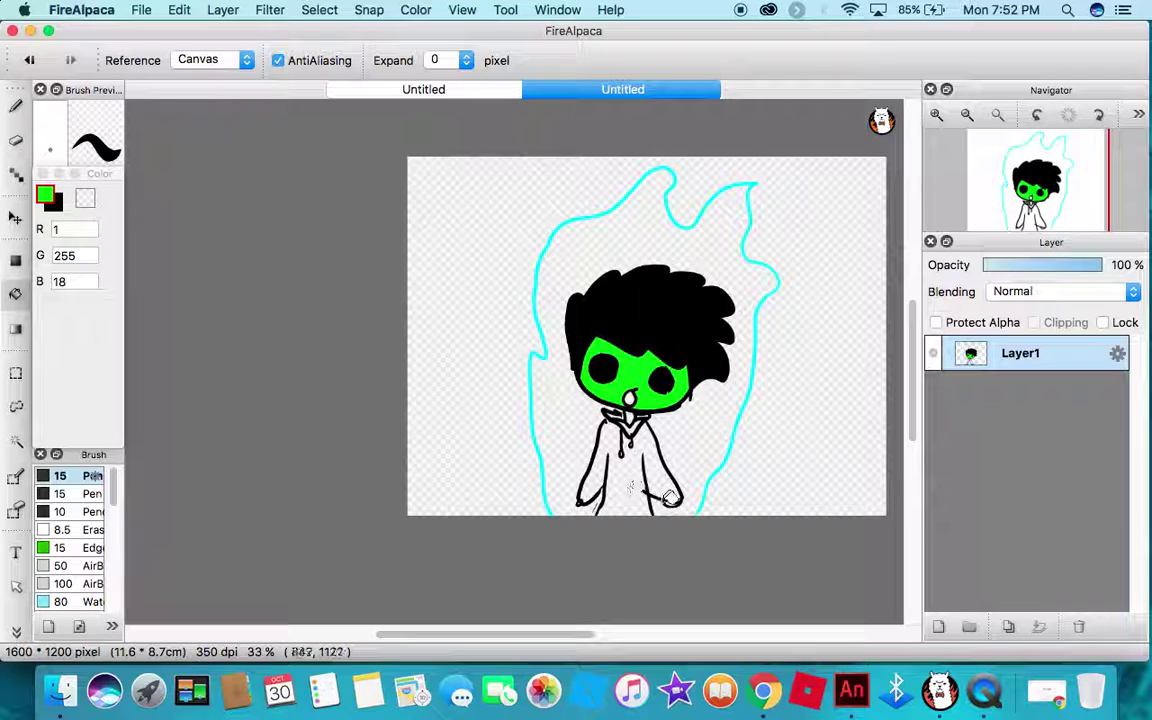
pyautogui.click(667, 511)
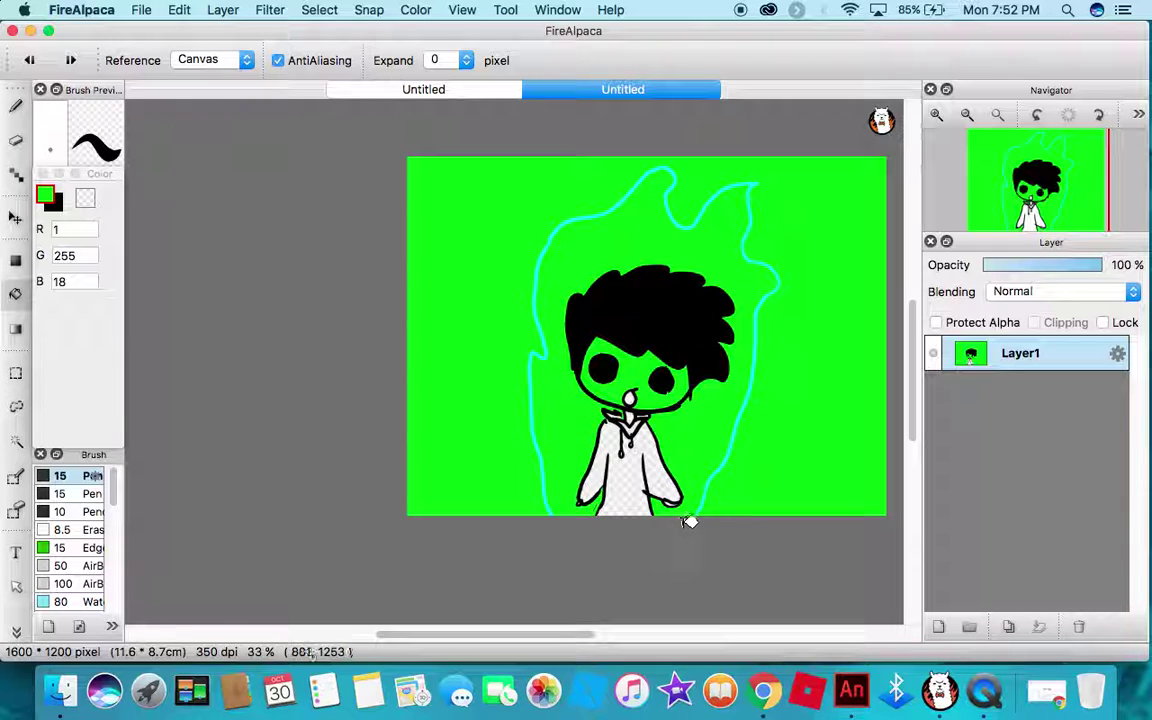
pyautogui.press('super+z')
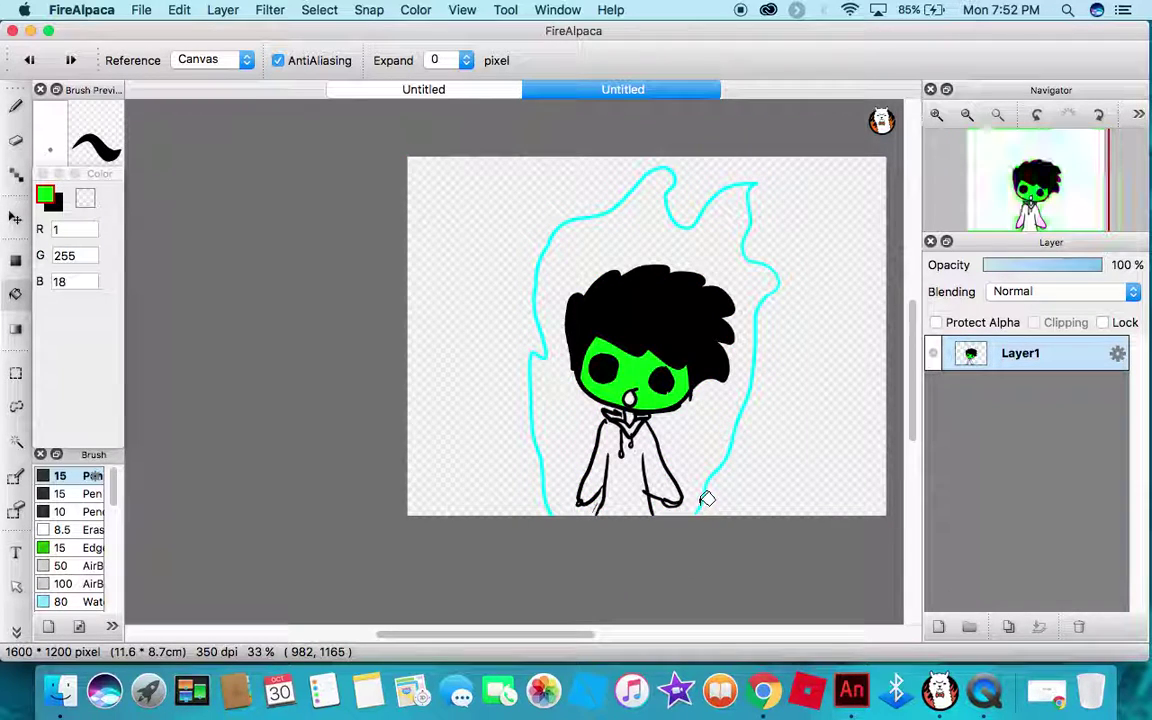
# - Re-enter 255 as the drawing colour's green value and set its red value to 255
pyautogui.click(80, 255)
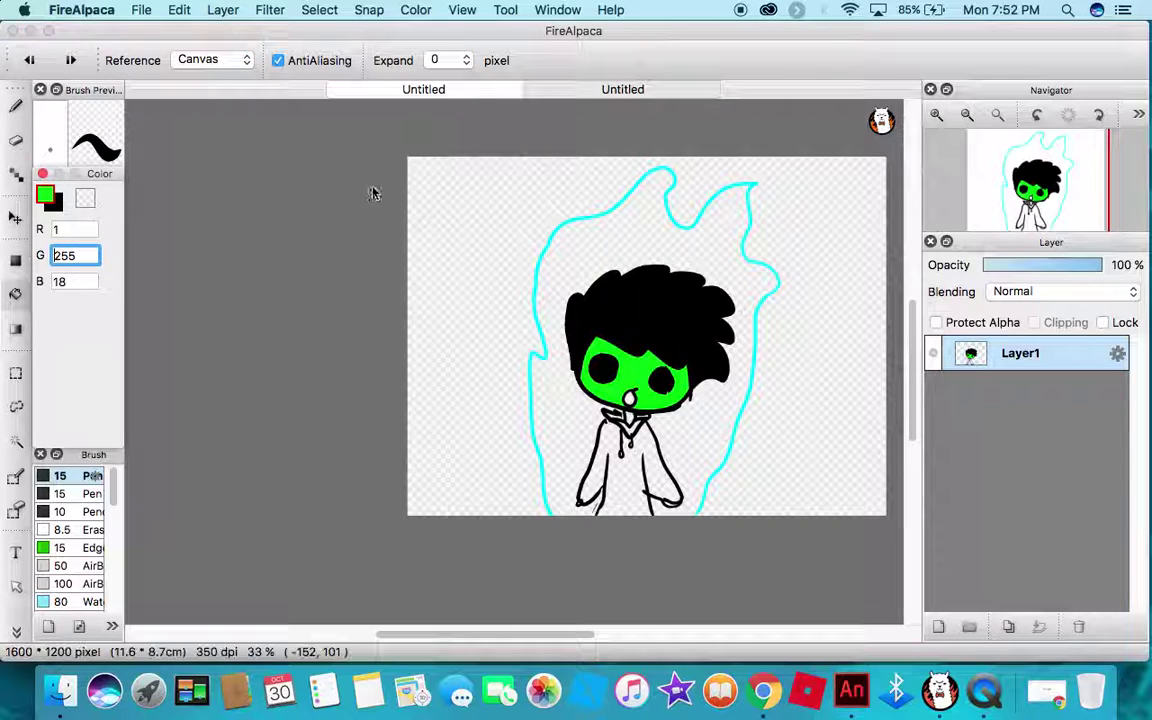
pyautogui.press('BackSpace')
pyautogui.press('BackSpace')
pyautogui.press('BackSpace')
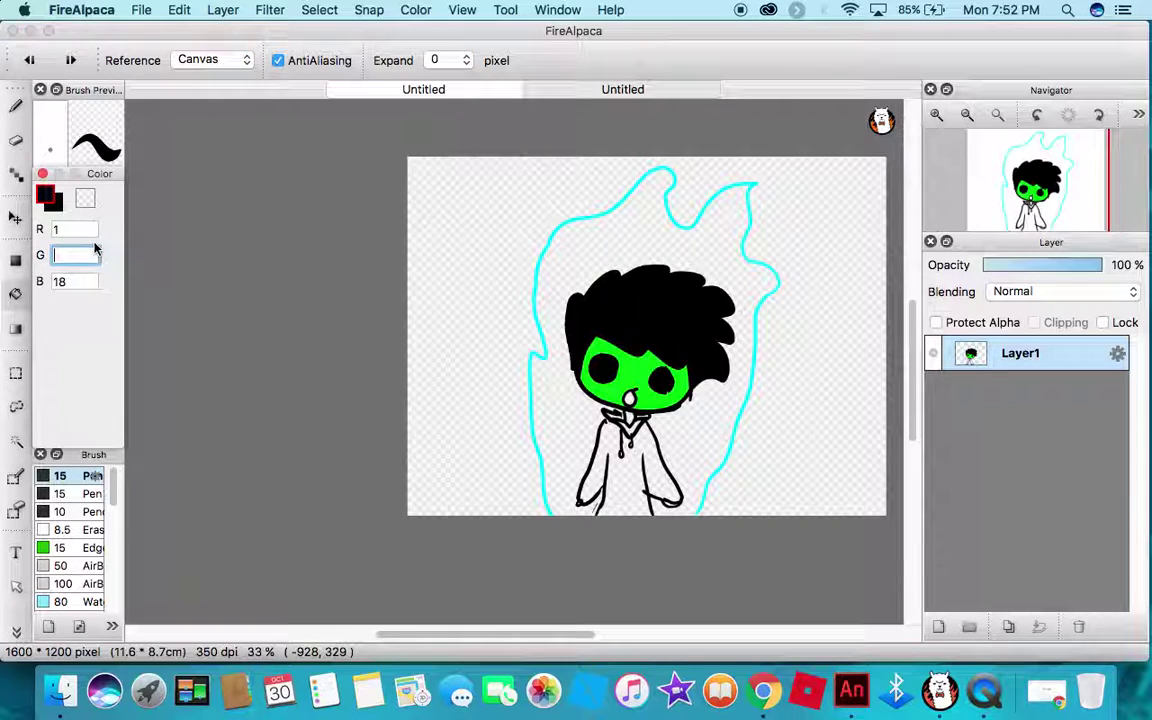
pyautogui.write('44')
pyautogui.write('255')
pyautogui.write('5')
pyautogui.hotkey('shift', 'Tab')
pyautogui.press('BackSpace')
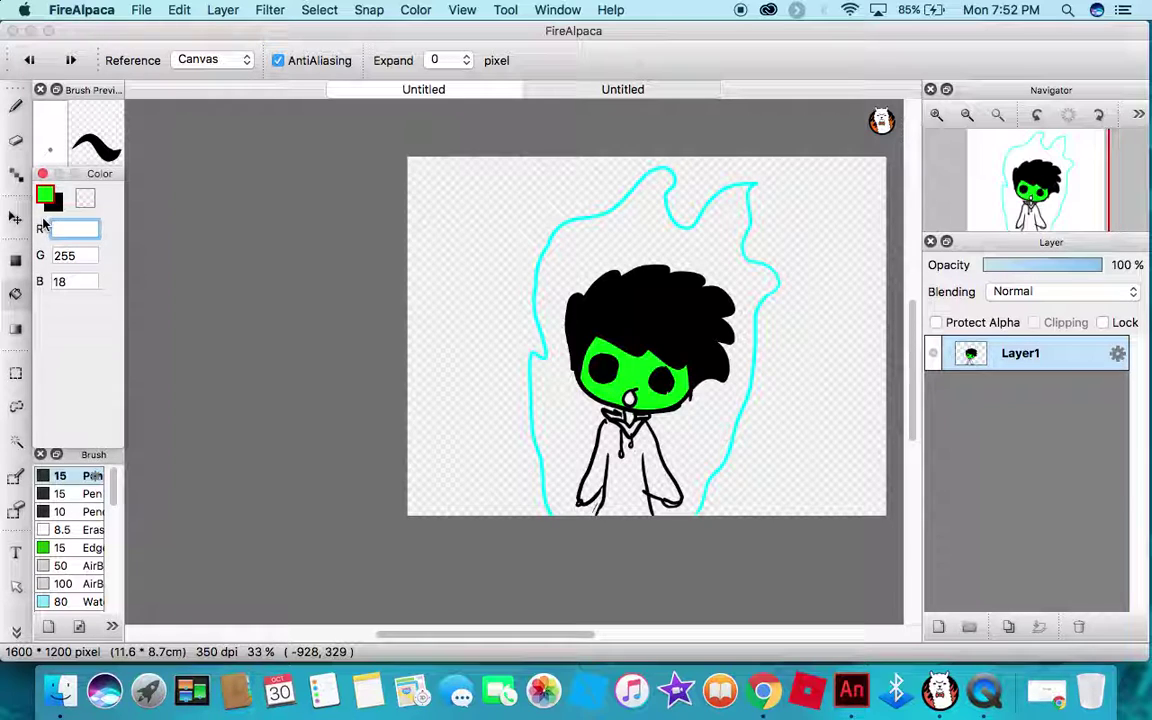
pyautogui.write('255')
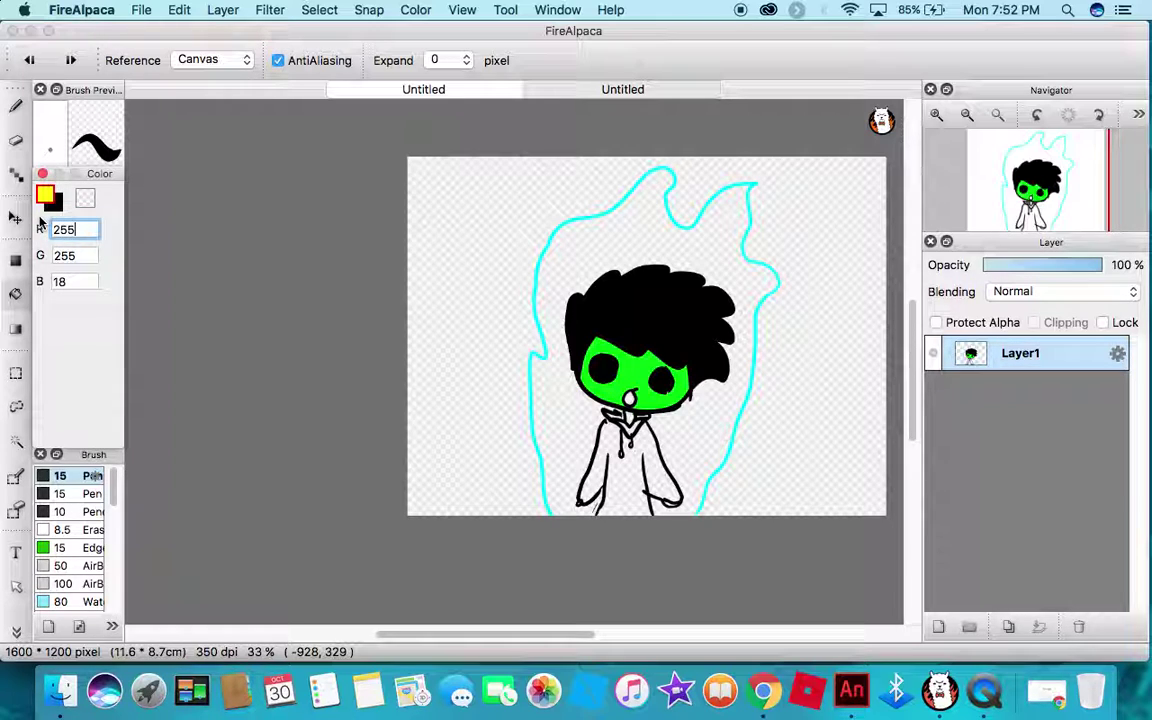
# - Set the drawing colour's green and blue values to 0 for pure red (255, 0, 0)
pyautogui.click(82, 258)
pyautogui.press('BackSpace')
pyautogui.click(62, 281)
pyautogui.click(74, 231)
pyautogui.click(84, 256)
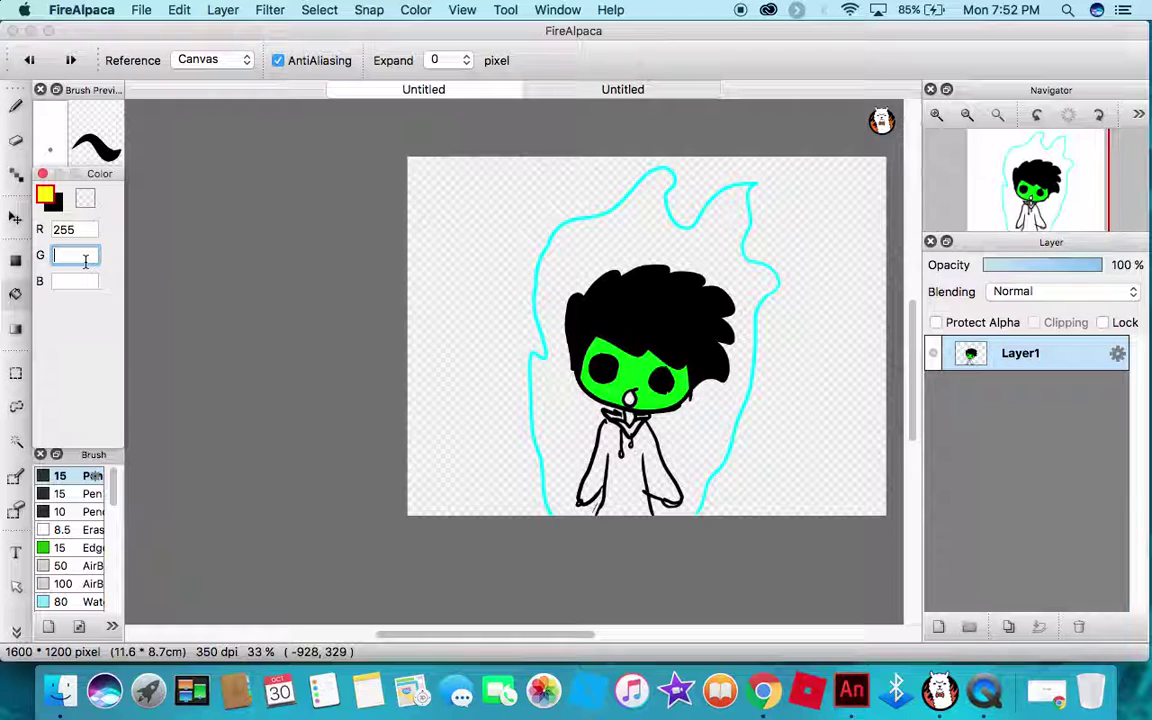
pyautogui.write('0')
pyautogui.click(82, 281)
pyautogui.doubleClick(59, 281)
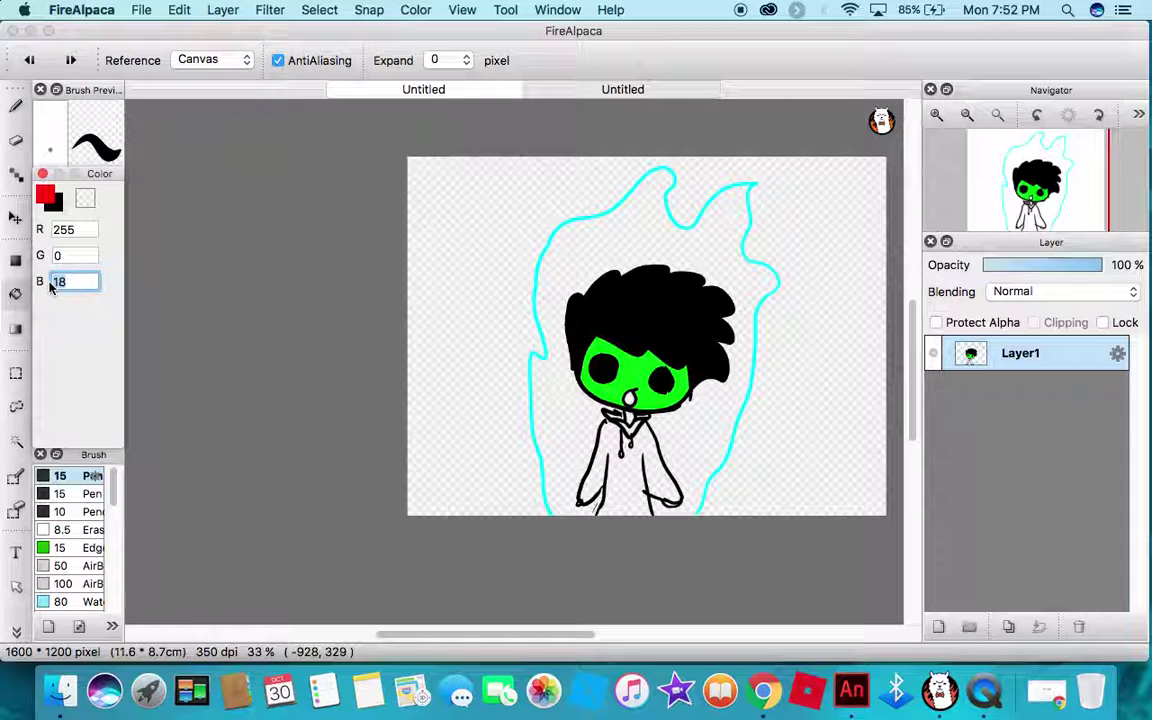
pyautogui.write('0')
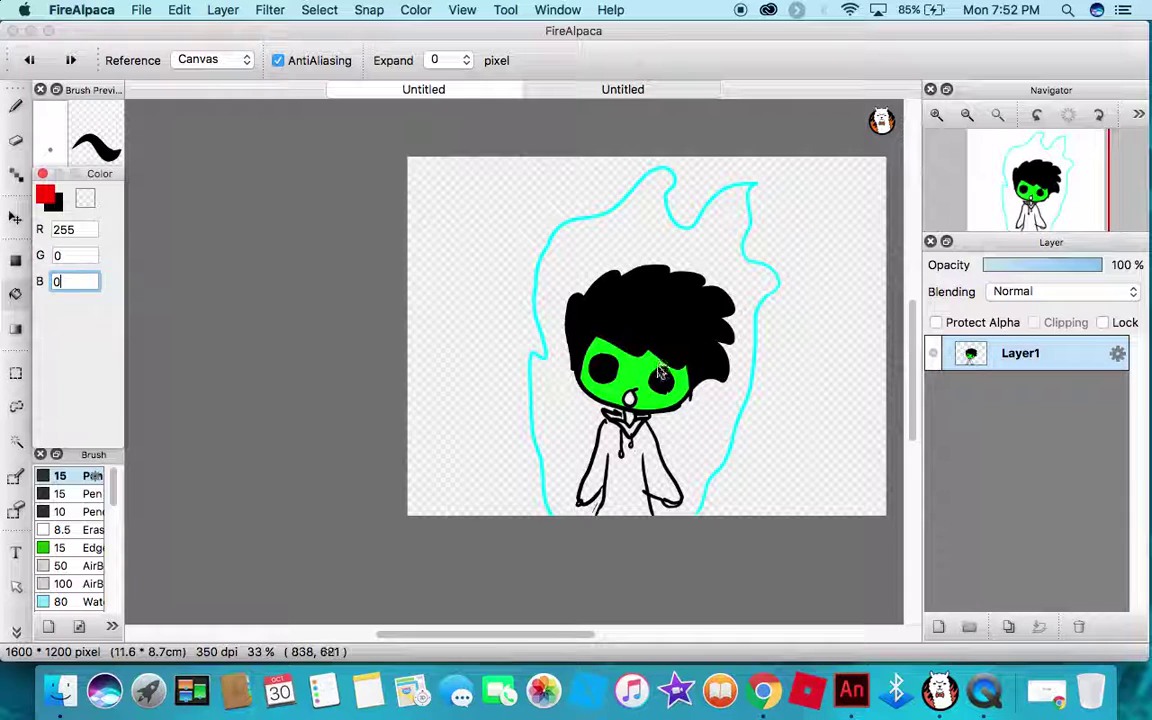
# - Try filling the face with red, and undo both the red and the green face fills
pyautogui.click(553, 357)
pyautogui.click(585, 362)
pyautogui.press('super+z')
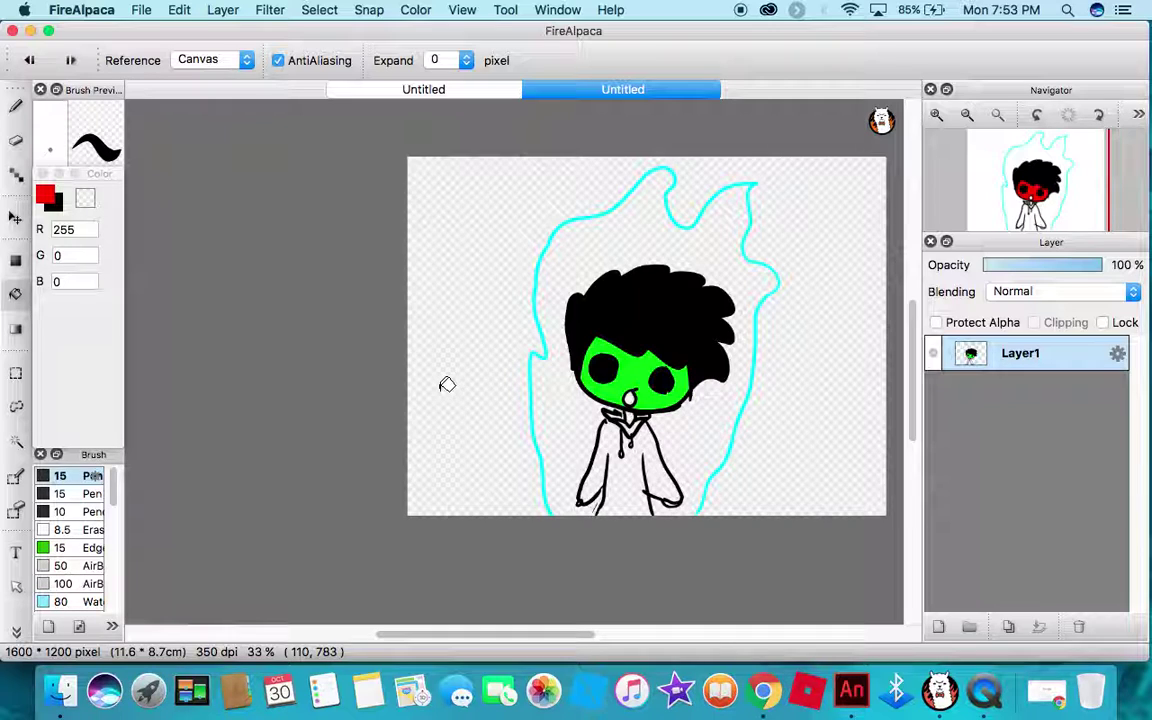
pyautogui.press('super+z')
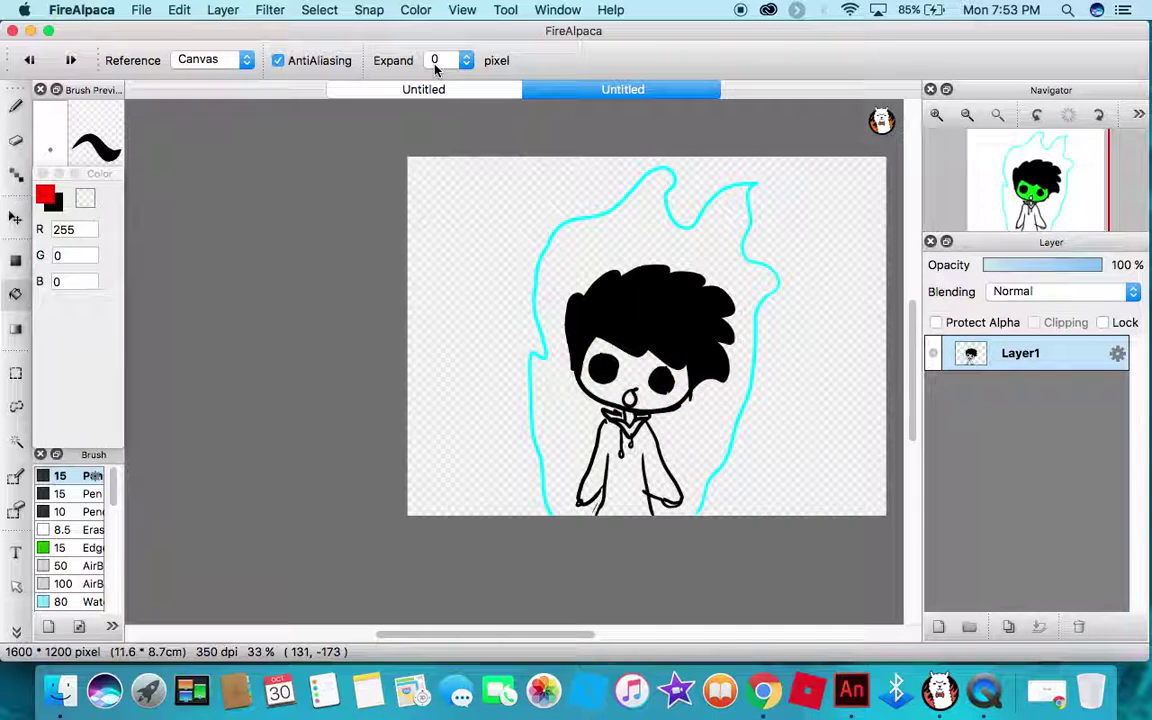
# - Draw red horn shapes at both sides of the head and an arrow-tipped tail, with small black pointed ears inside the horns
pyautogui.click(15, 105)
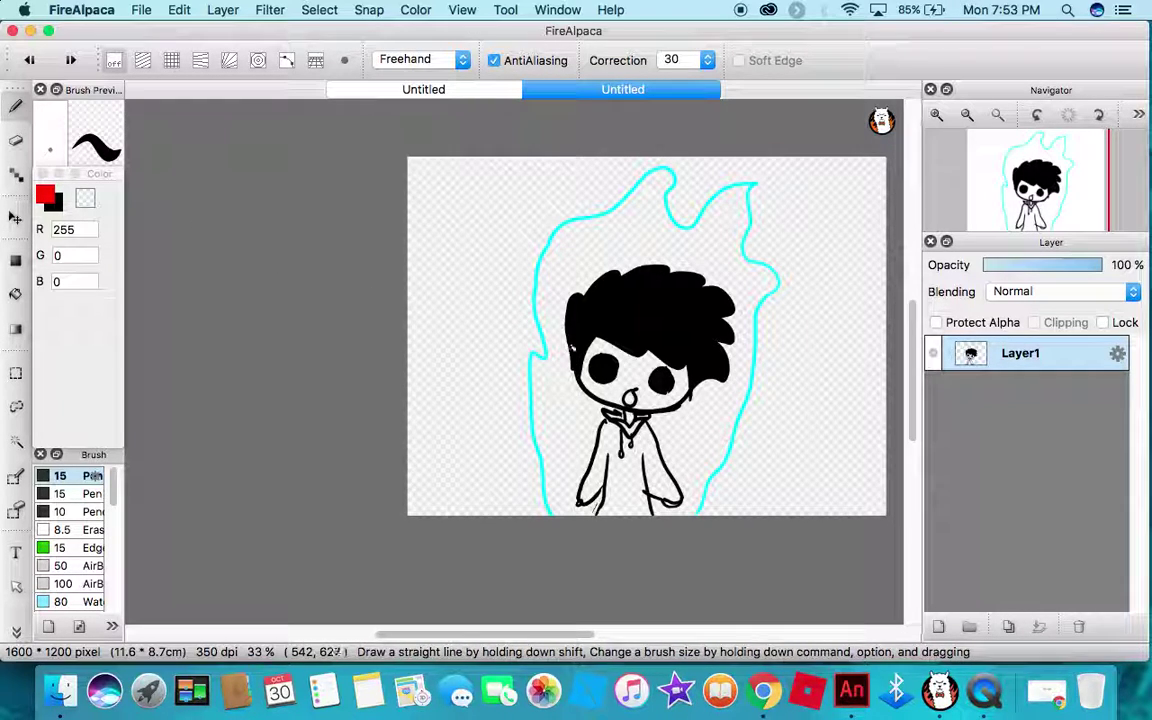
pyautogui.moveTo(551, 340); pyautogui.dragTo(543, 355)
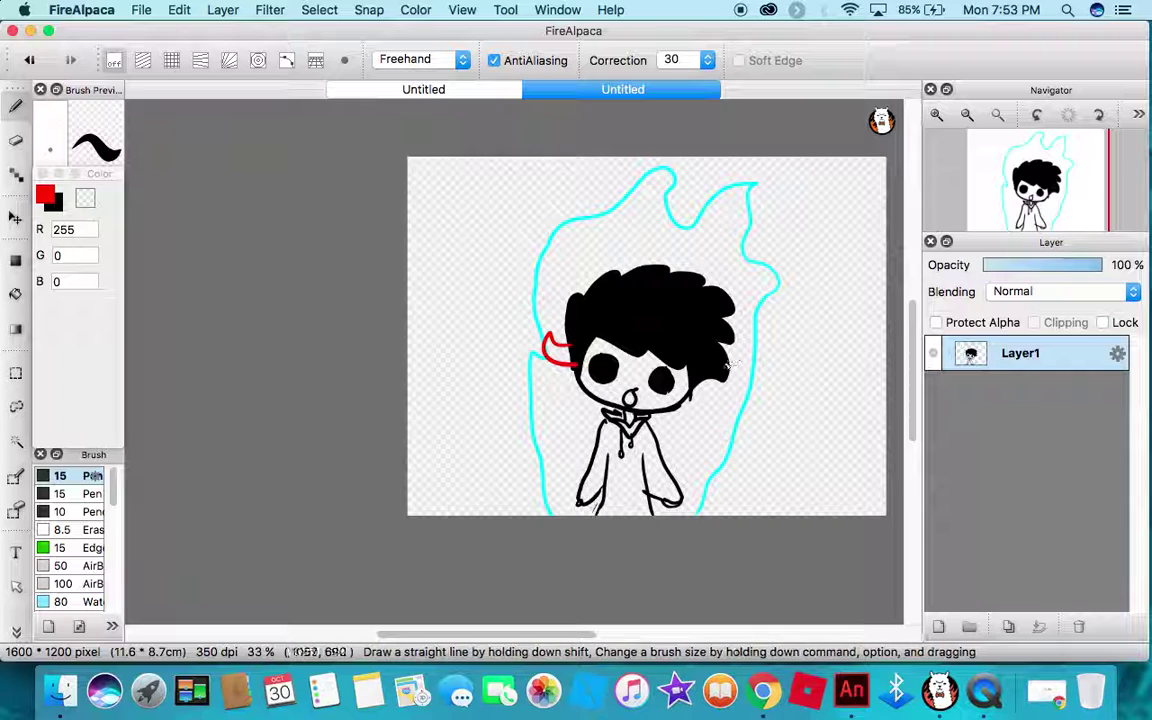
pyautogui.moveTo(698, 383); pyautogui.dragTo(718, 392)
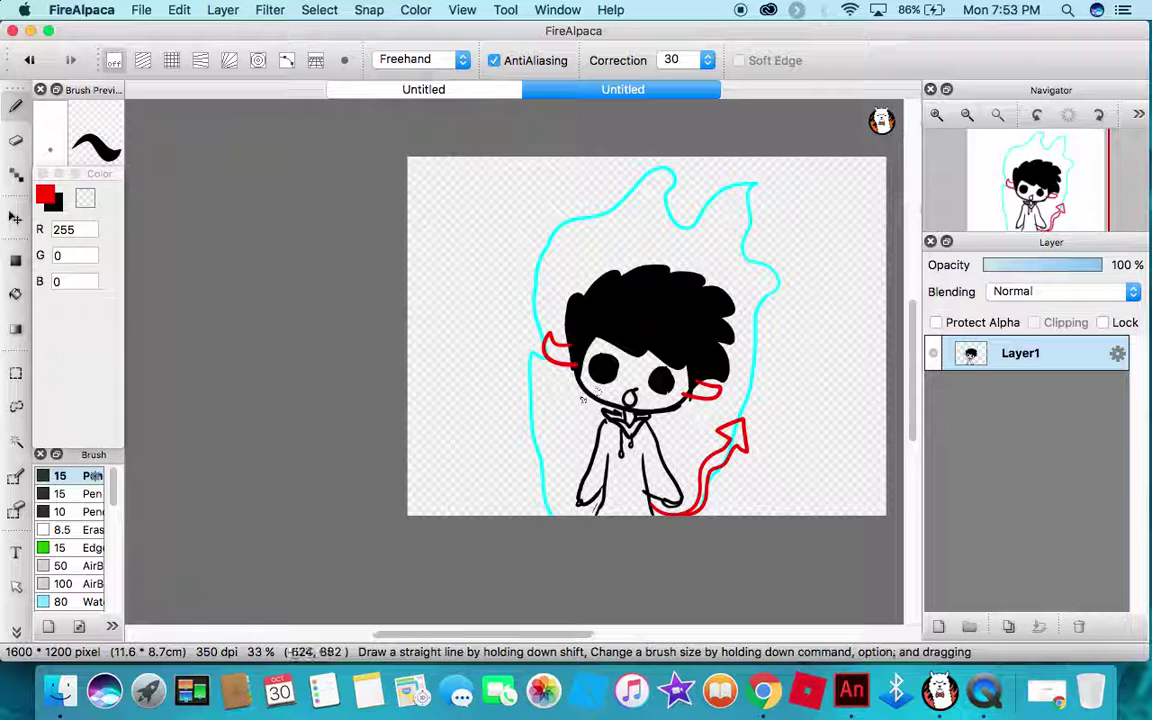
pyautogui.click(64, 208)
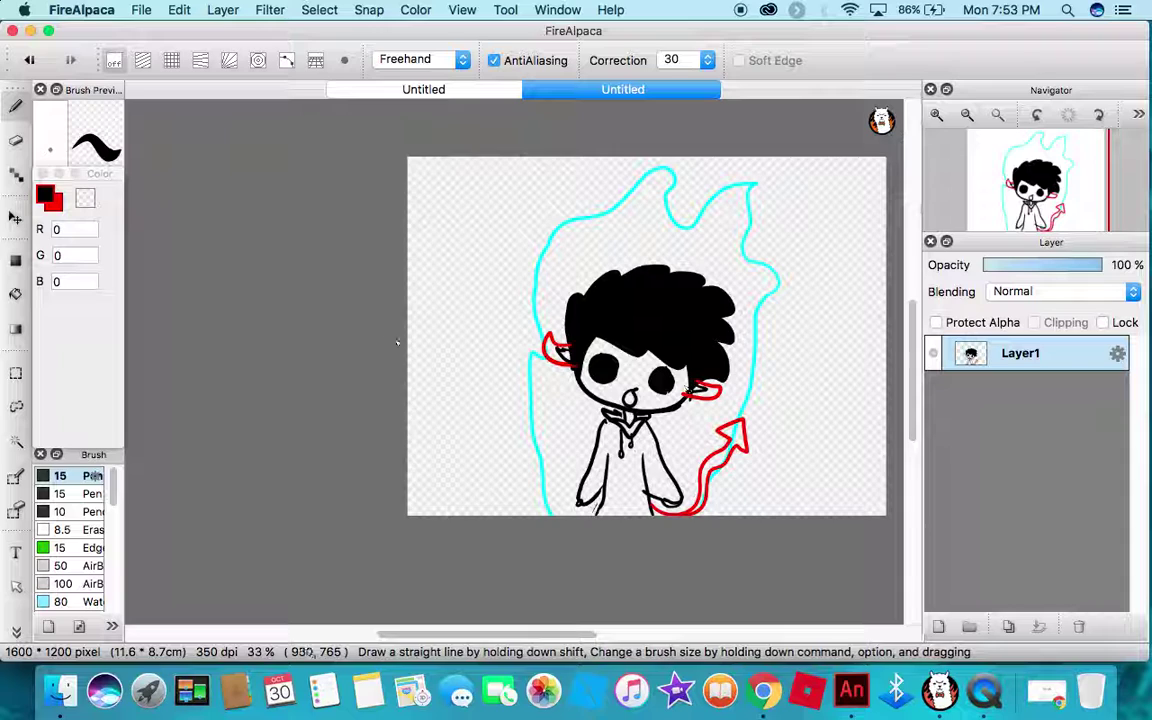
# - Fill the horn shape on the head's left side with red and undo the red fill of the aura
pyautogui.click(56, 205)
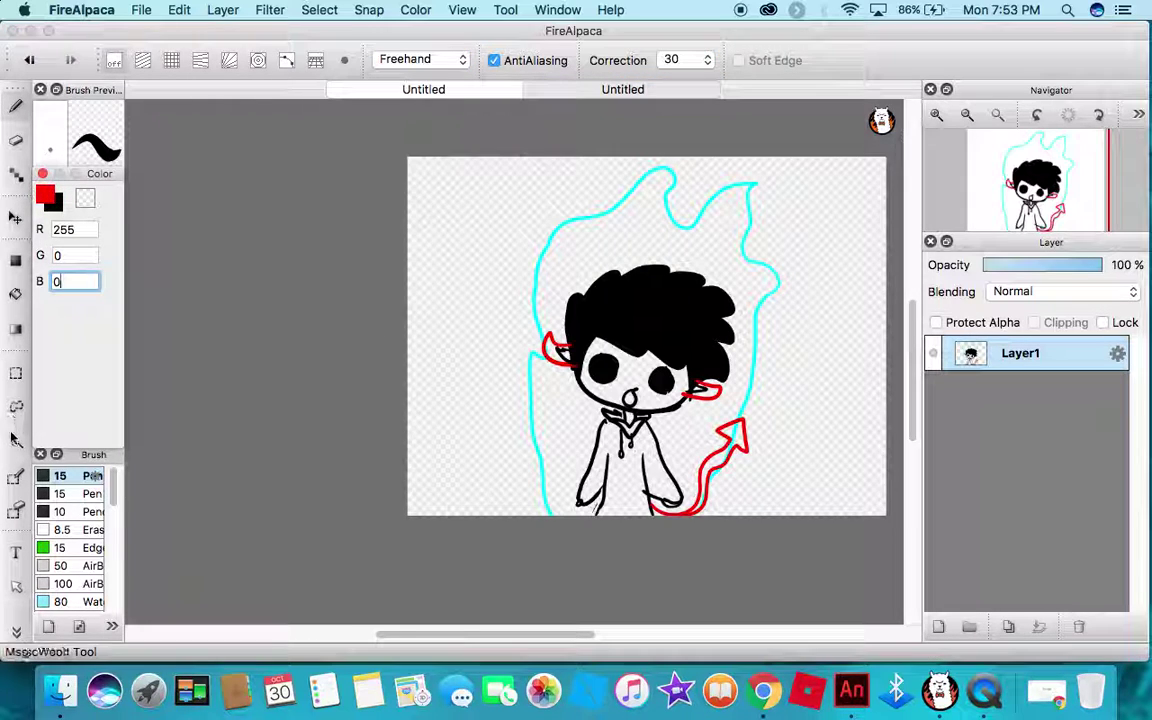
pyautogui.click(15, 293)
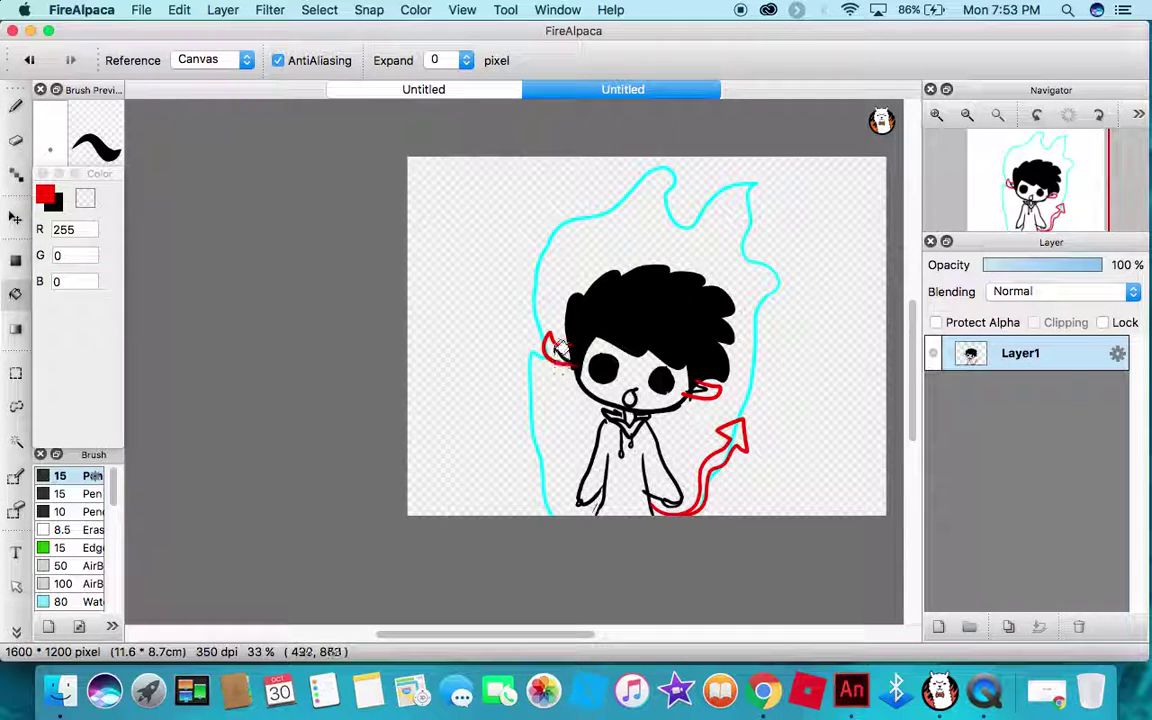
pyautogui.click(714, 410)
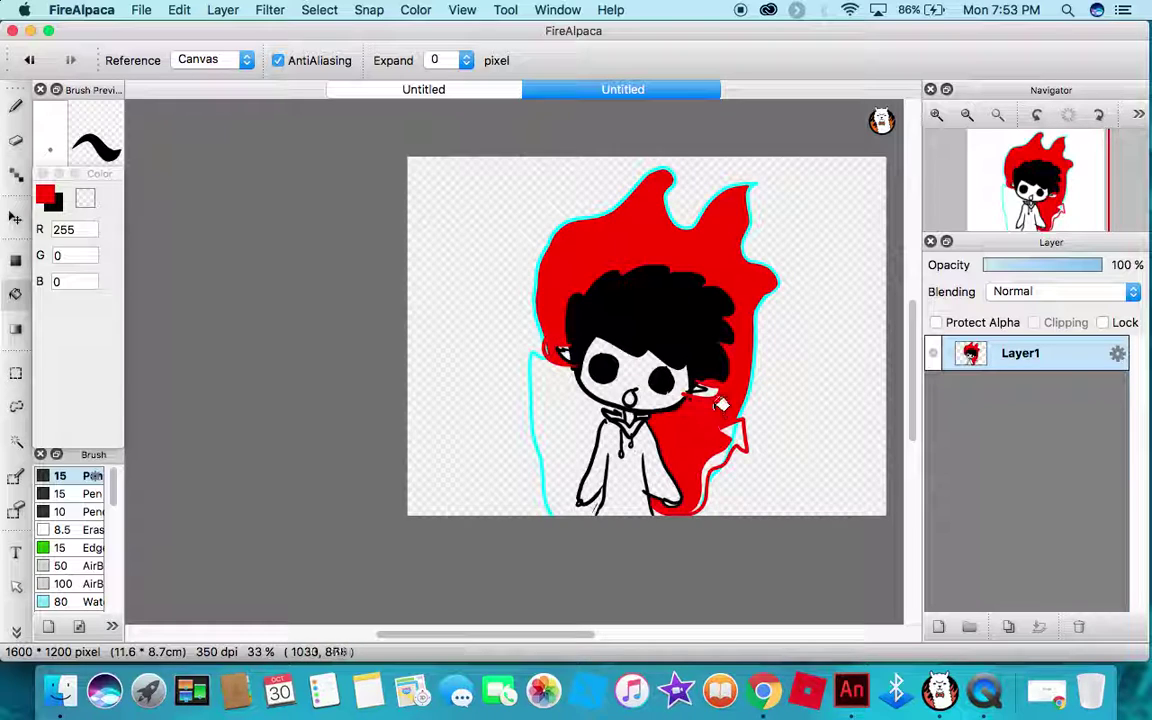
pyautogui.press('super+z')
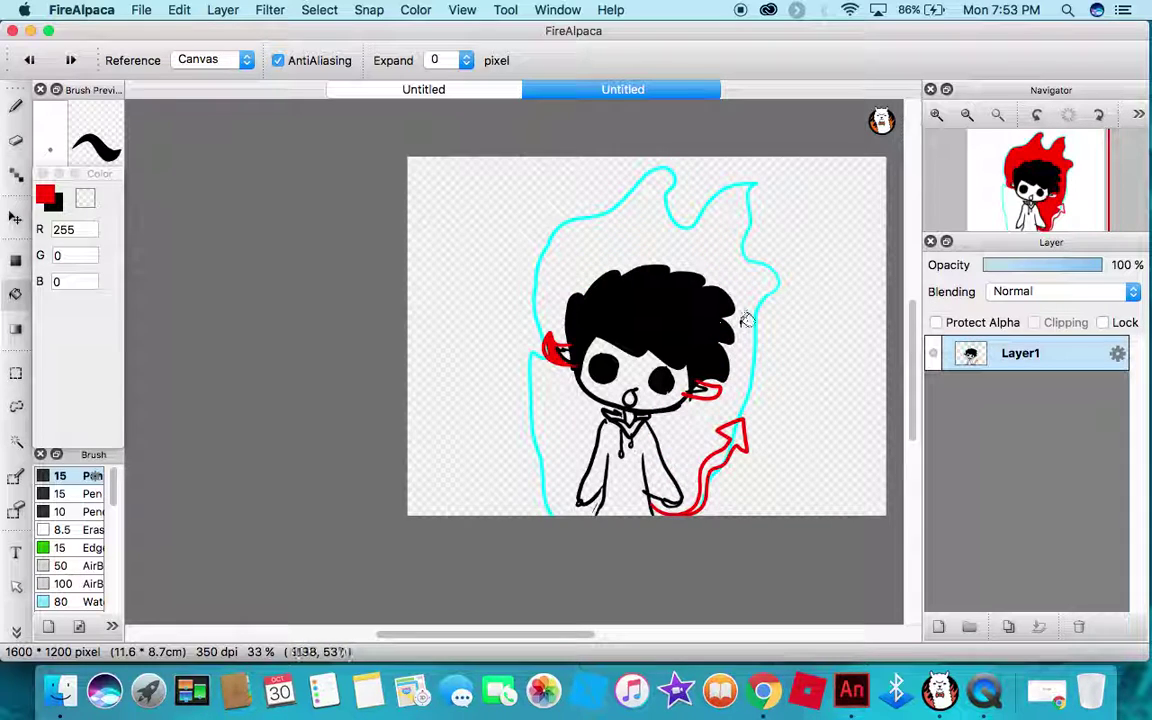
# - Fill the arrow-tipped tail with red, and undo the red fills tried around the horn on the head's right side
pyautogui.click(705, 390)
pyautogui.press('super+z')
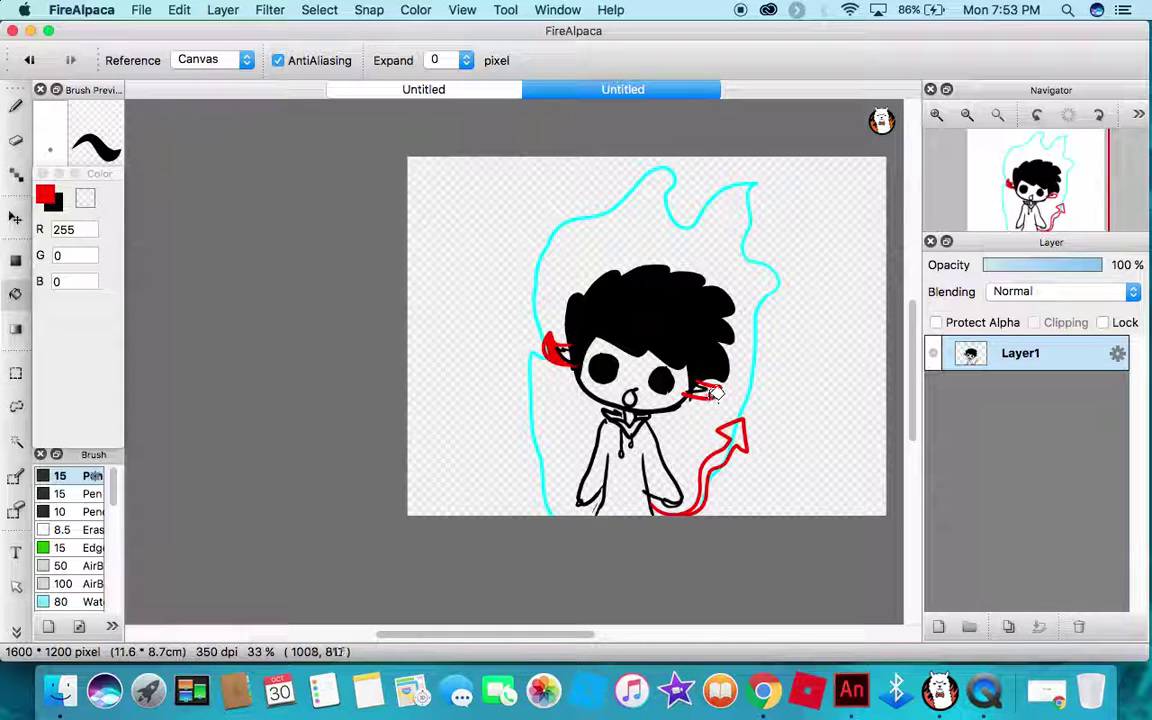
pyautogui.click(734, 437)
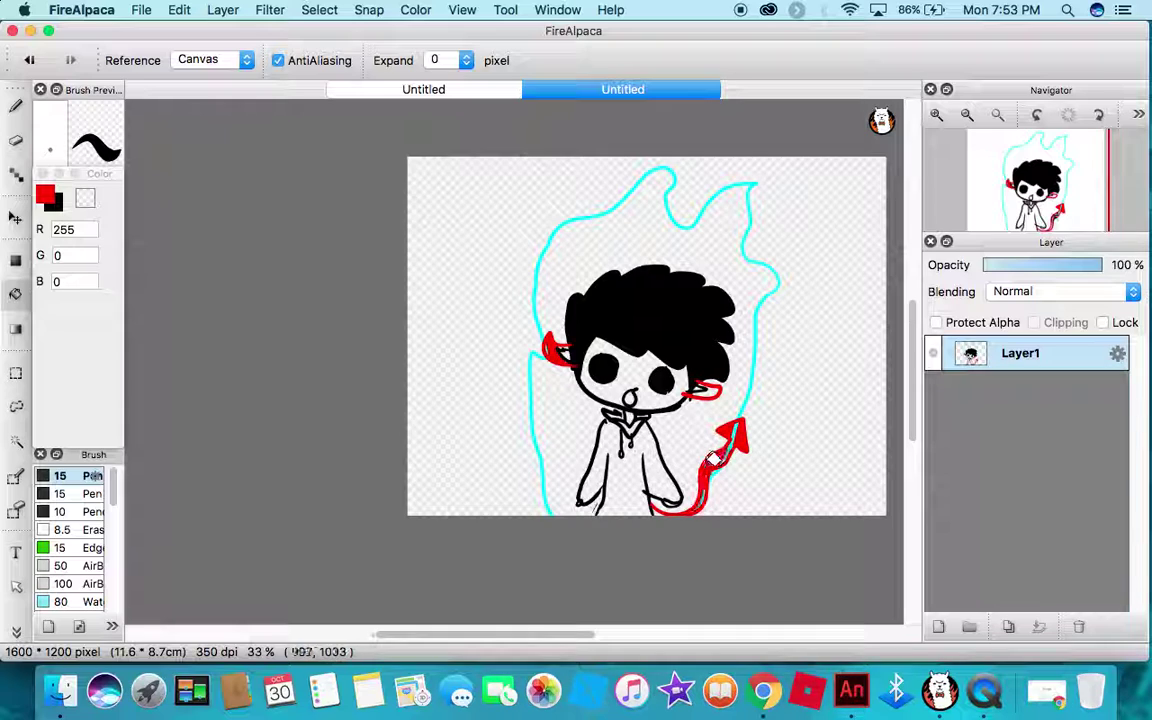
pyautogui.click(713, 378)
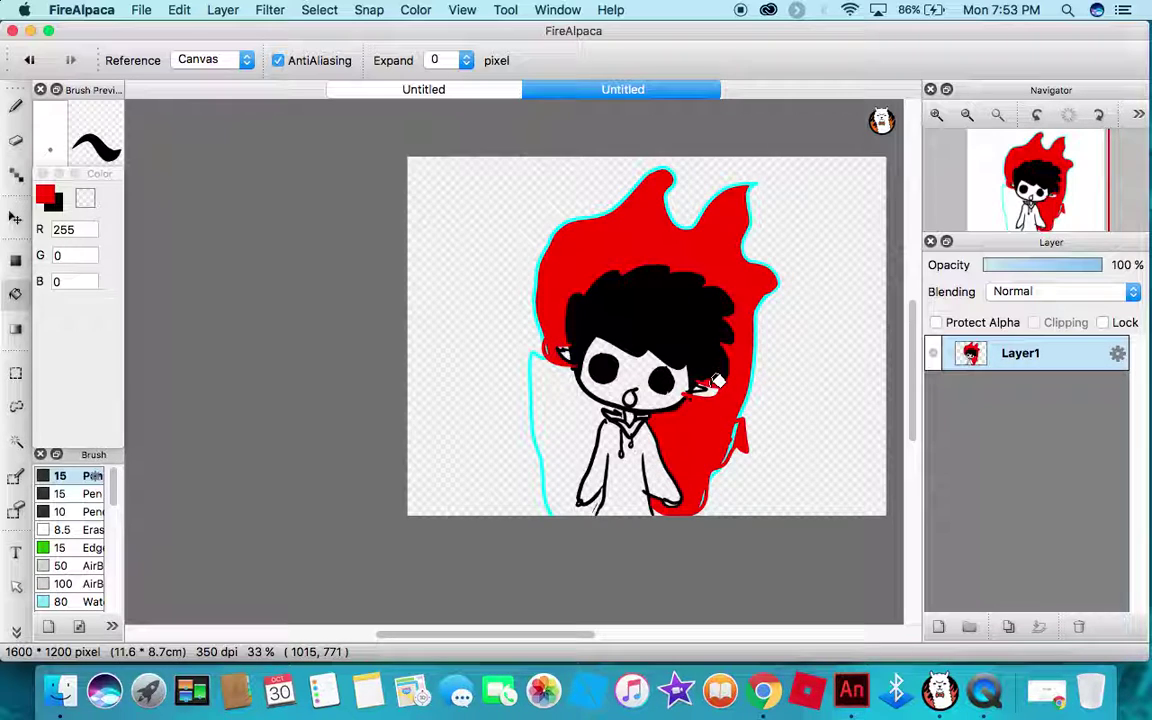
pyautogui.press('super+z')
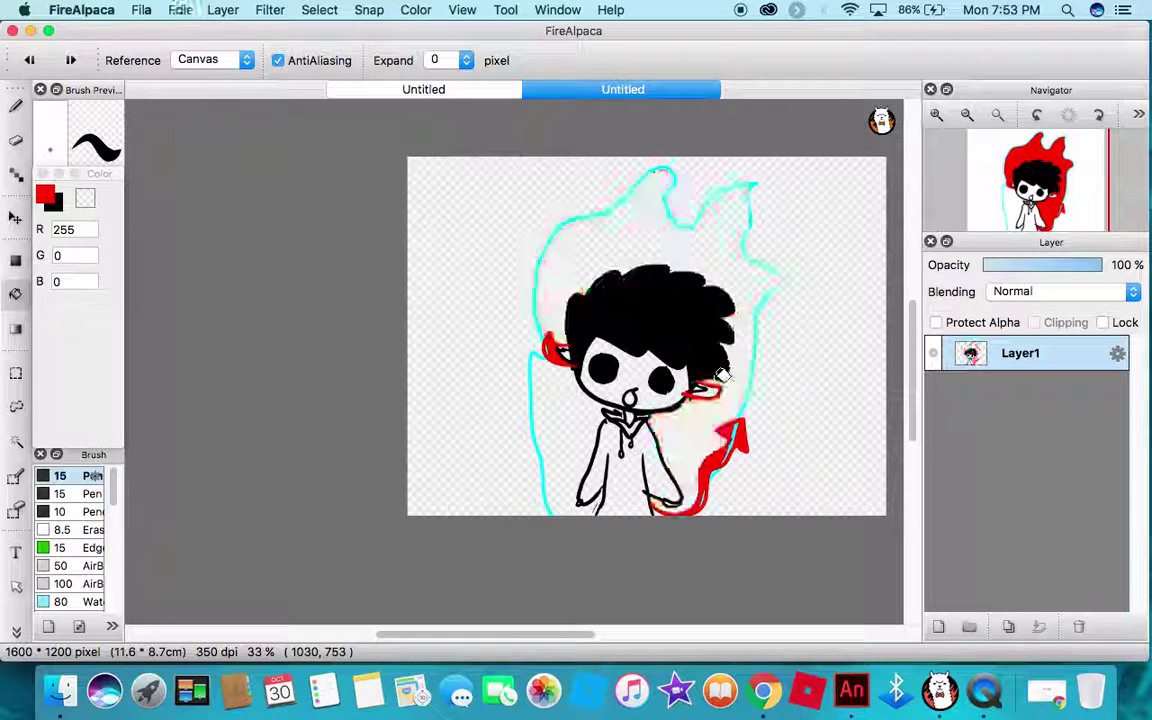
# - Set the brush correction to 4 and paint the inside of the horn on the head's right side red by hand
pyautogui.click(19, 106)
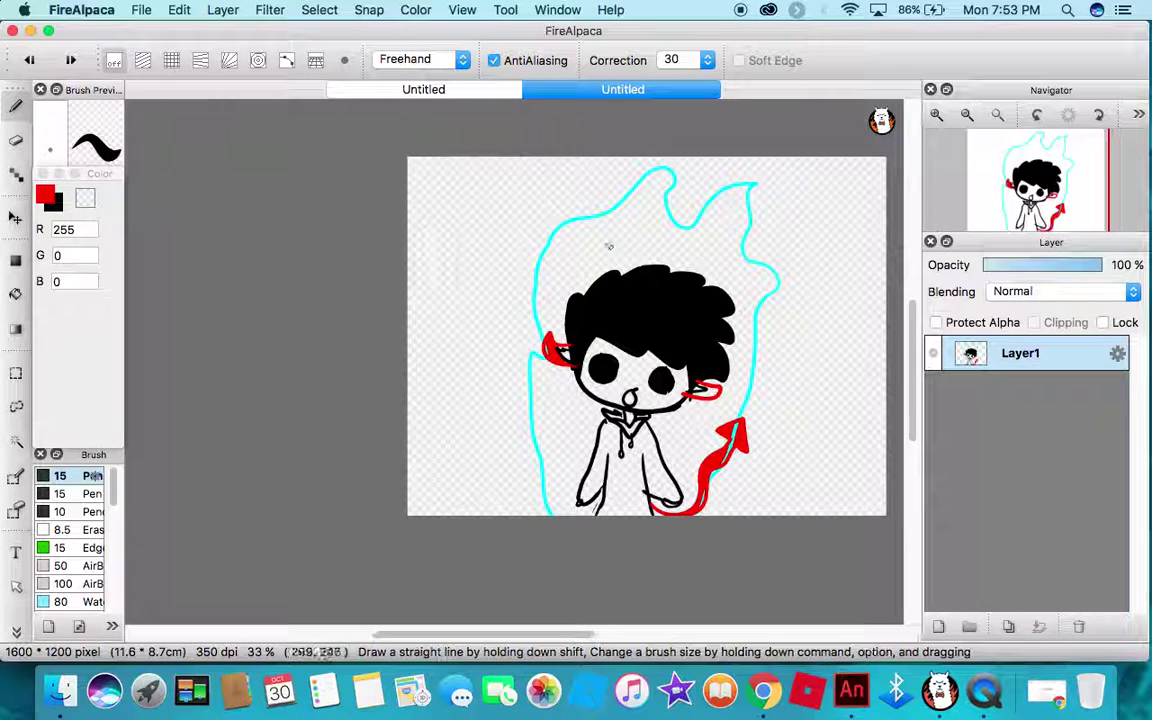
pyautogui.moveTo(716, 362); pyautogui.dragTo(712, 385)
pyautogui.scroll(5, 710, 362)
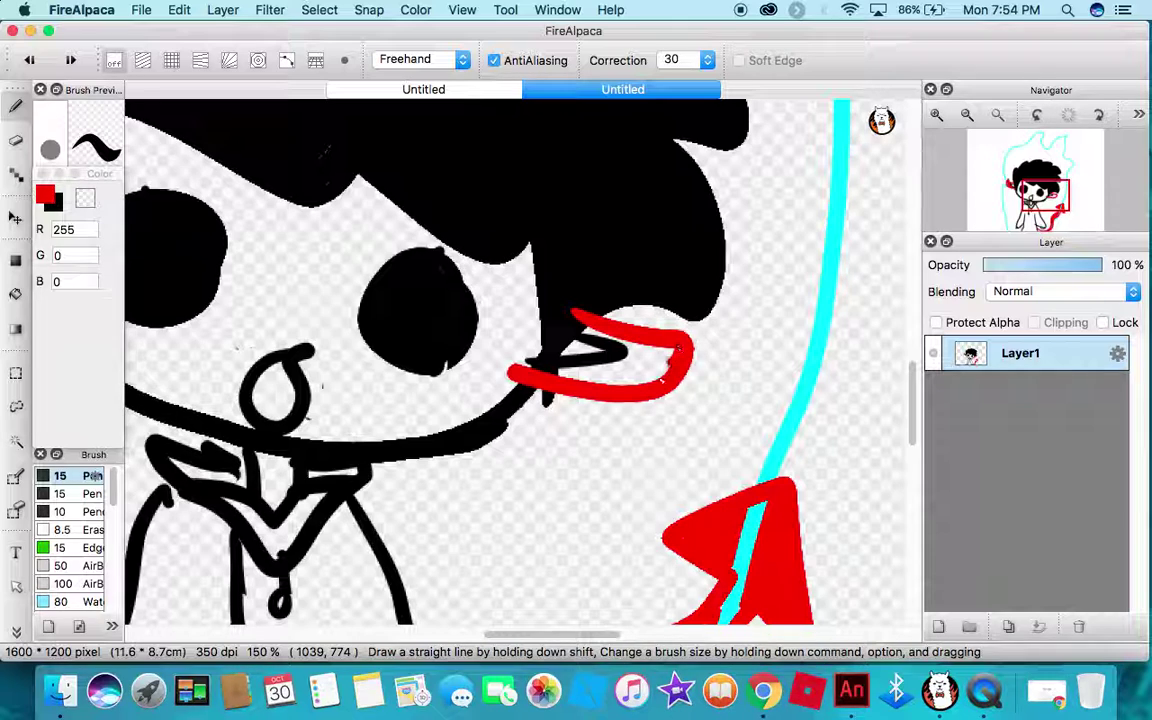
pyautogui.click(700, 60)
pyautogui.click(670, 44)
pyautogui.moveTo(650, 352); pyautogui.dragTo(662, 367)
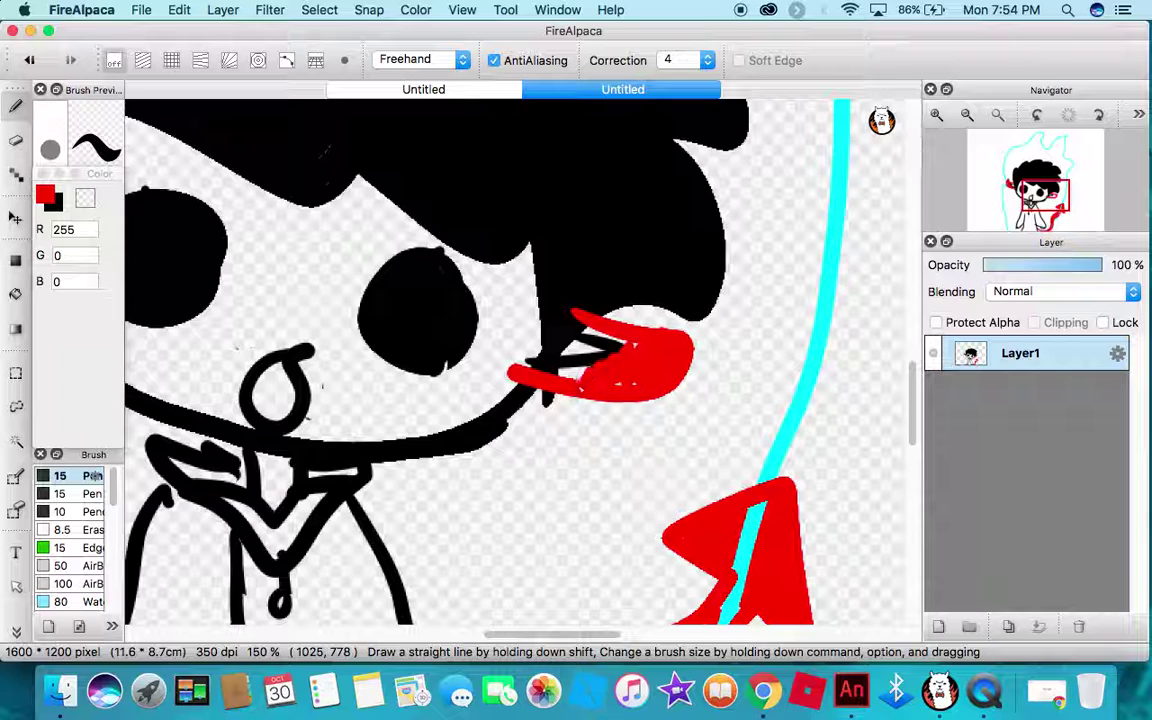
pyautogui.moveTo(596, 320); pyautogui.dragTo(555, 313)
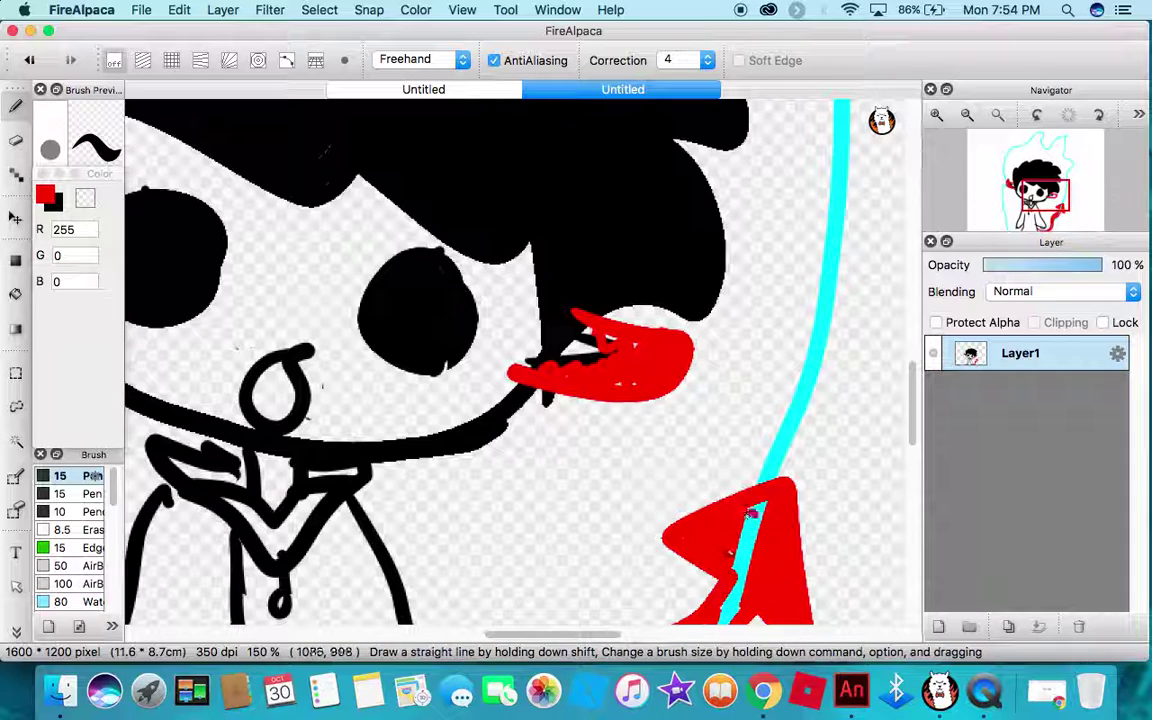
# - Paint red over the cyan aura line inside the tail's arrowhead and along its curved stem
pyautogui.scroll(5, 757, 558)
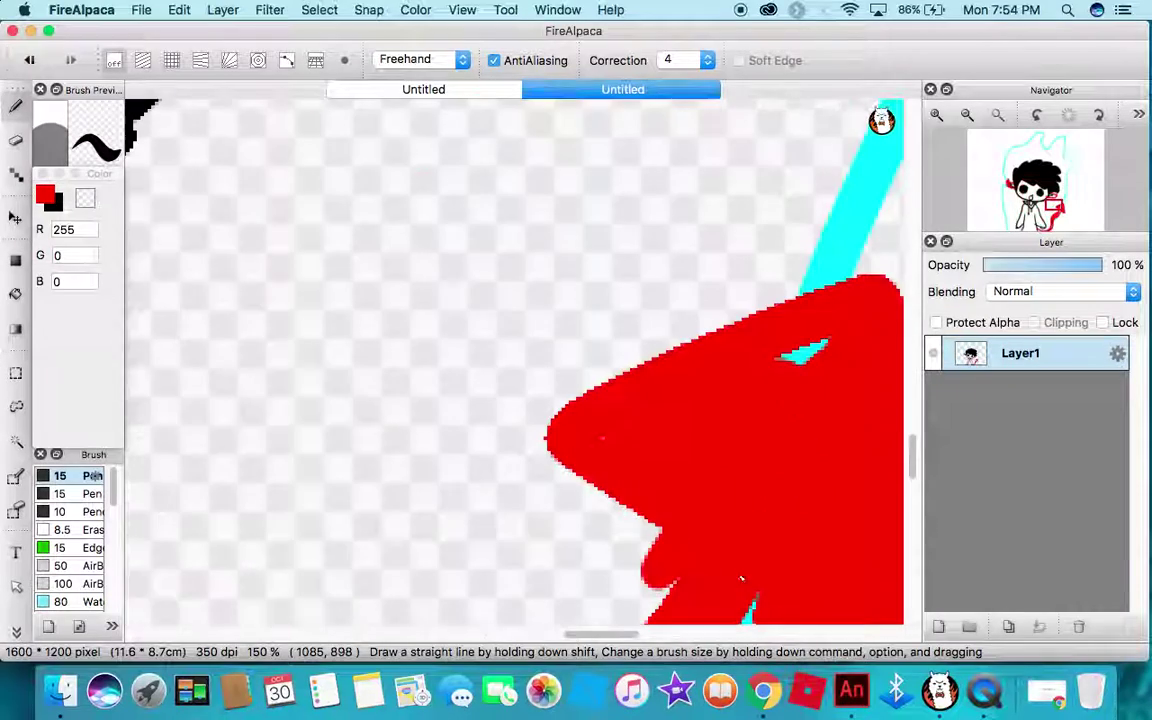
pyautogui.scroll(-3, 757, 558)
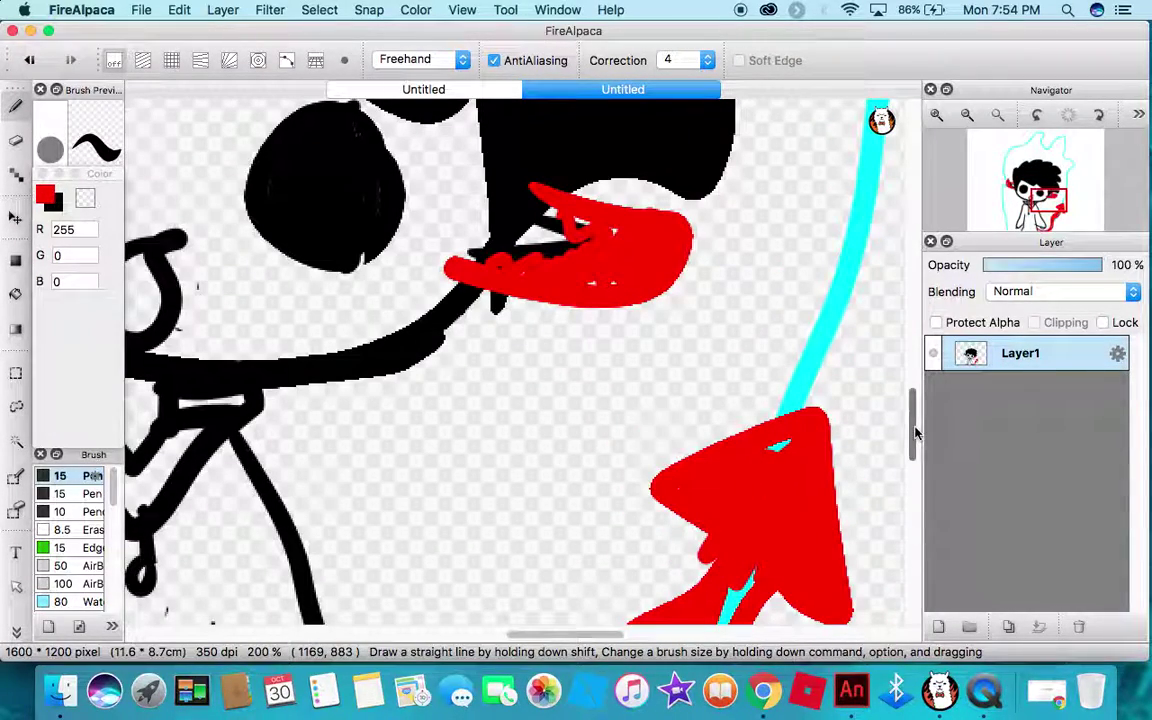
pyautogui.scroll(-5, 916, 432)
pyautogui.moveTo(752, 322); pyautogui.dragTo(727, 356)
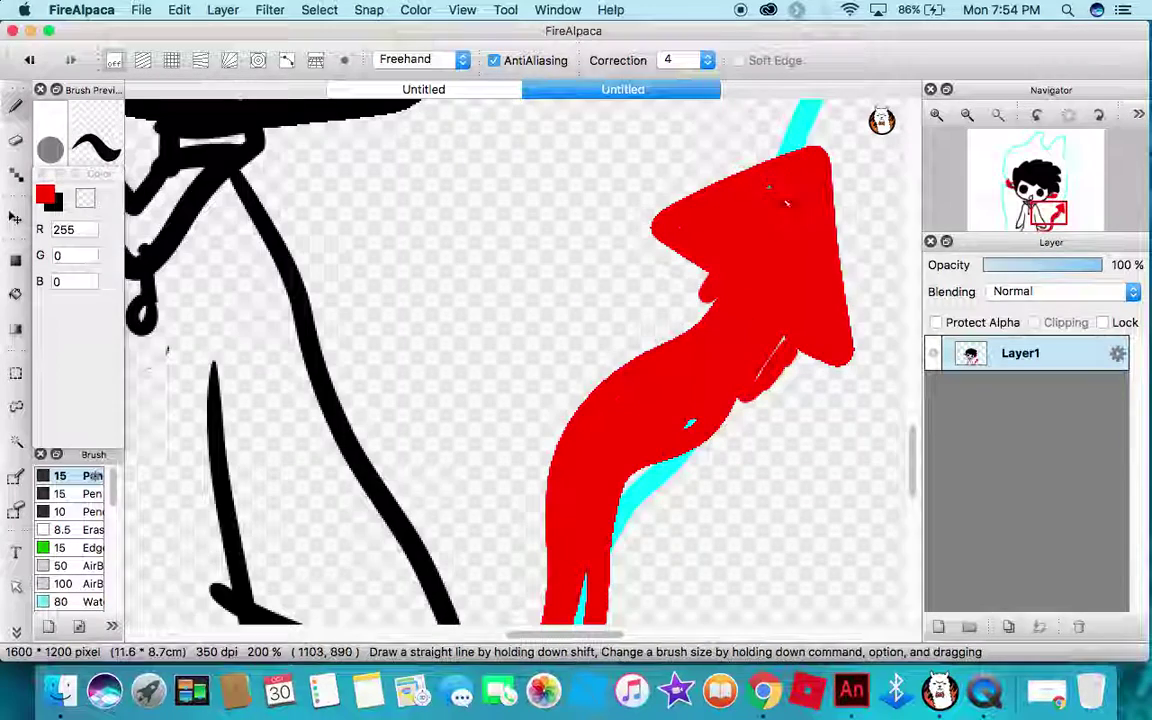
pyautogui.scroll(3, 775, 225)
pyautogui.scroll(-3, 775, 225)
pyautogui.scroll(-3, 912, 468)
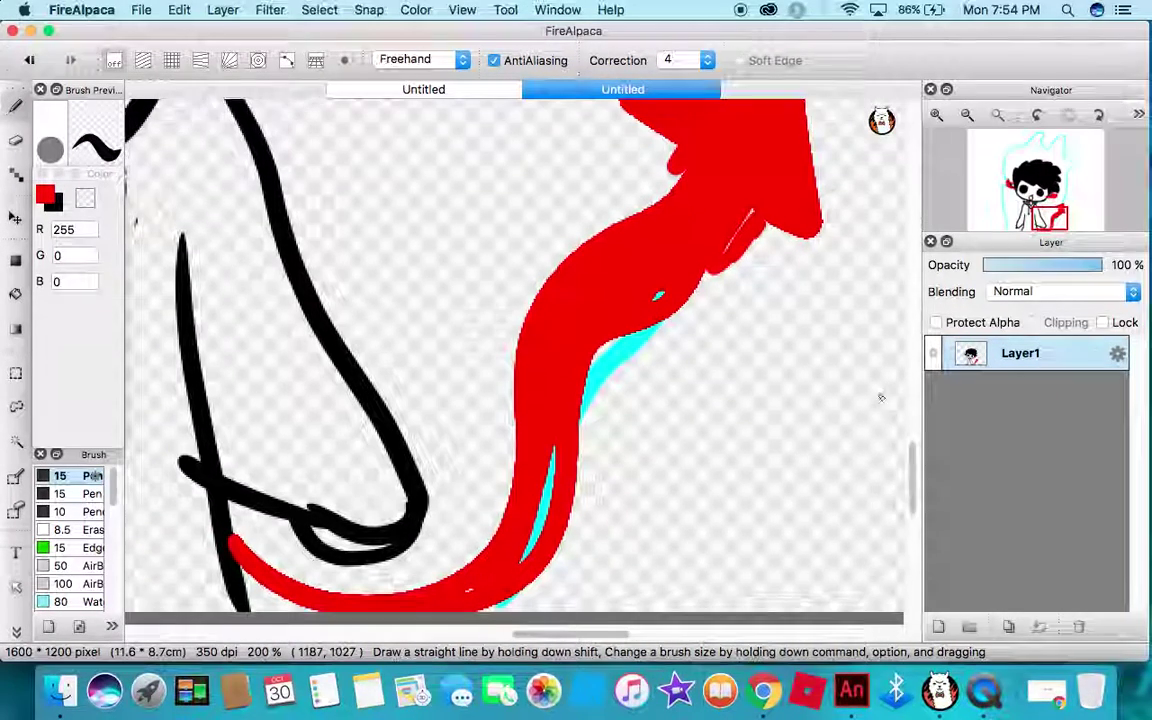
pyautogui.moveTo(539, 470); pyautogui.dragTo(547, 486)
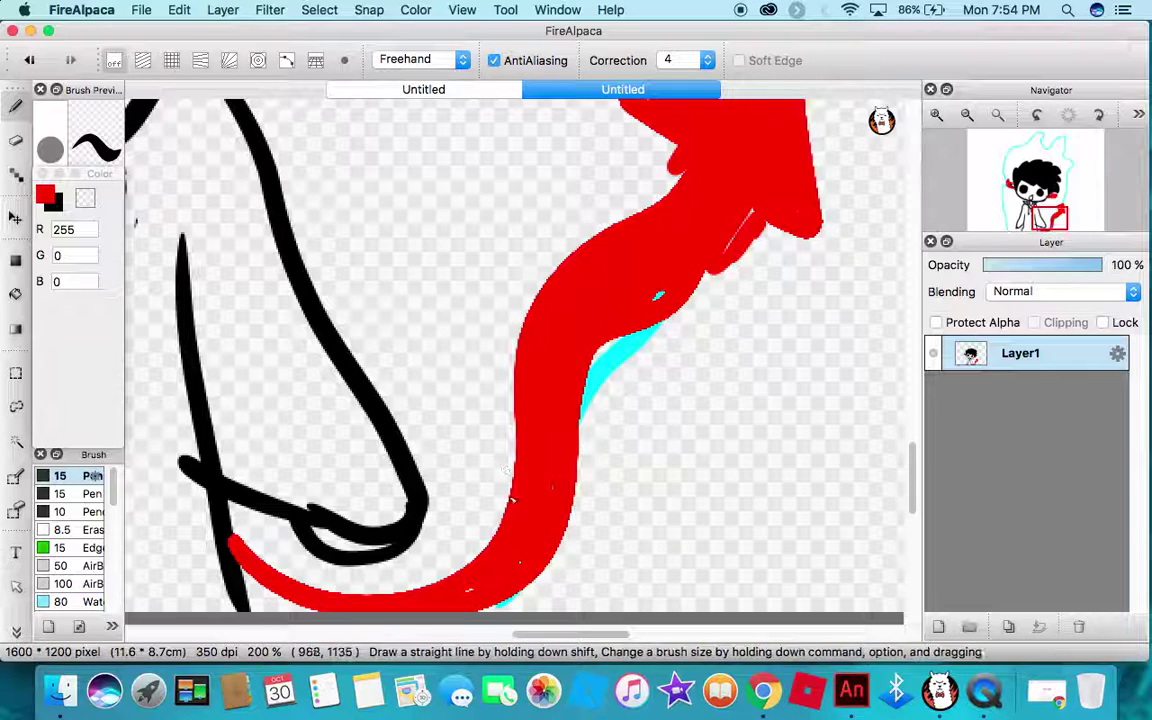
# - Examine the horn on the head's left side and the drawing as a whole
pyautogui.scroll(5, 511, 498)
pyautogui.scroll(-10, 515, 500)
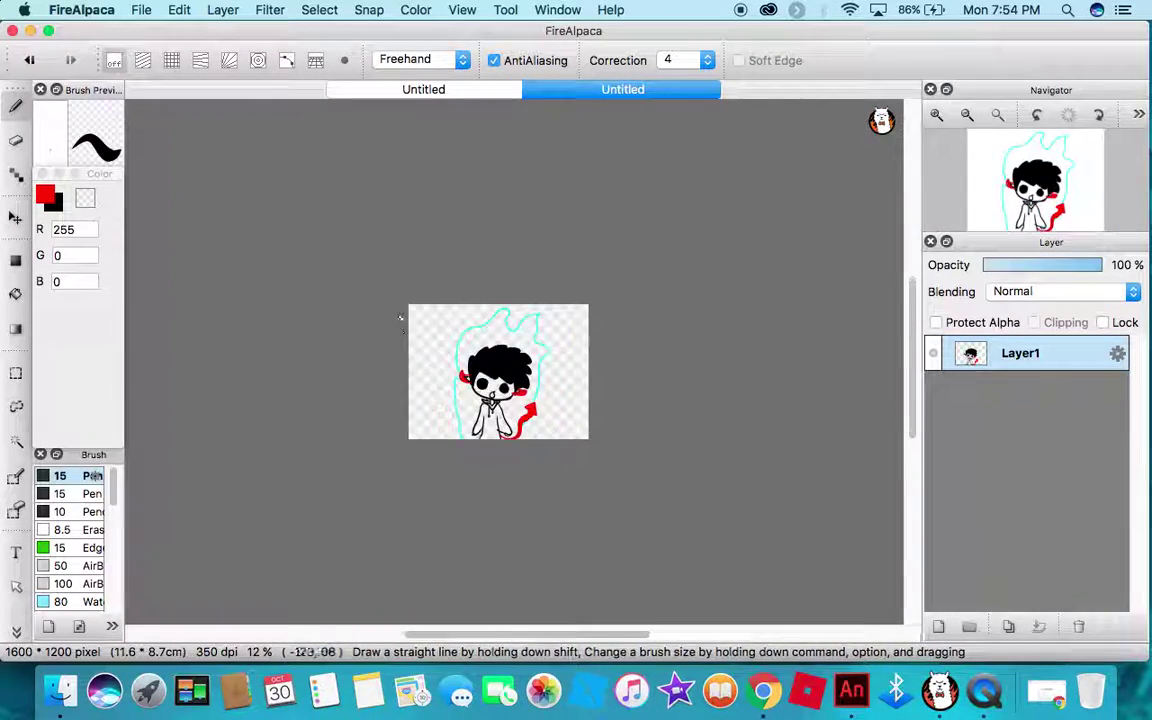
pyautogui.scroll(5, 398, 317)
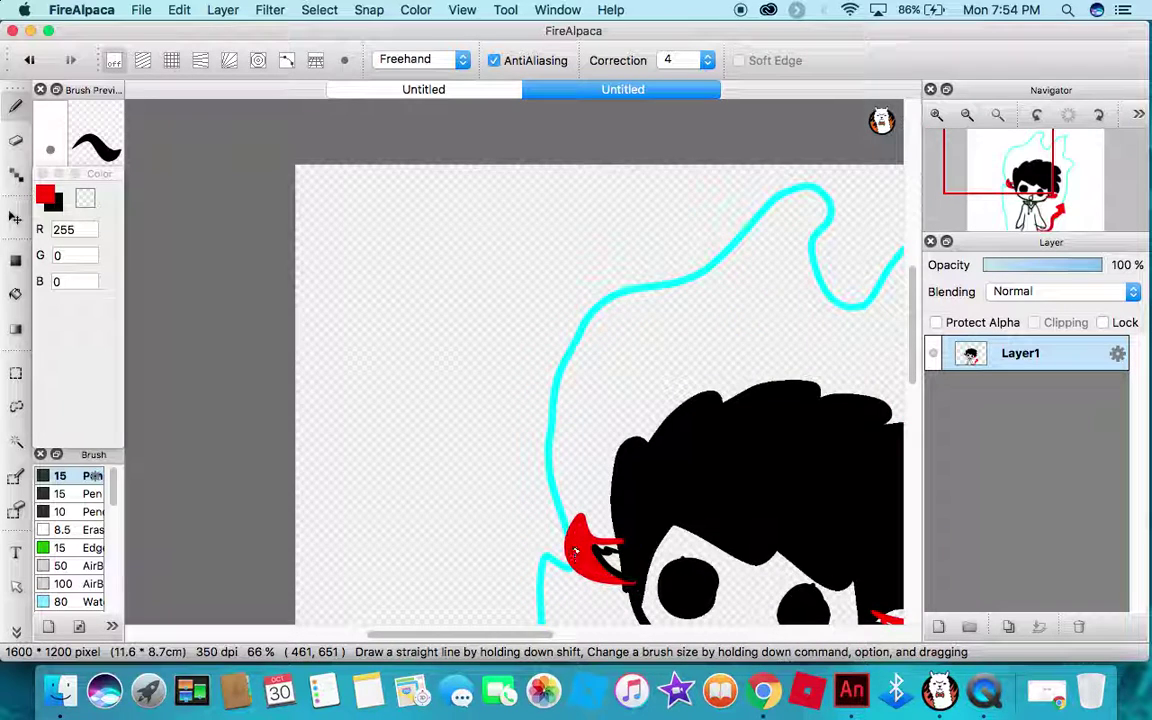
pyautogui.scroll(-8, 577, 556)
pyautogui.scroll(-2, 579, 552)
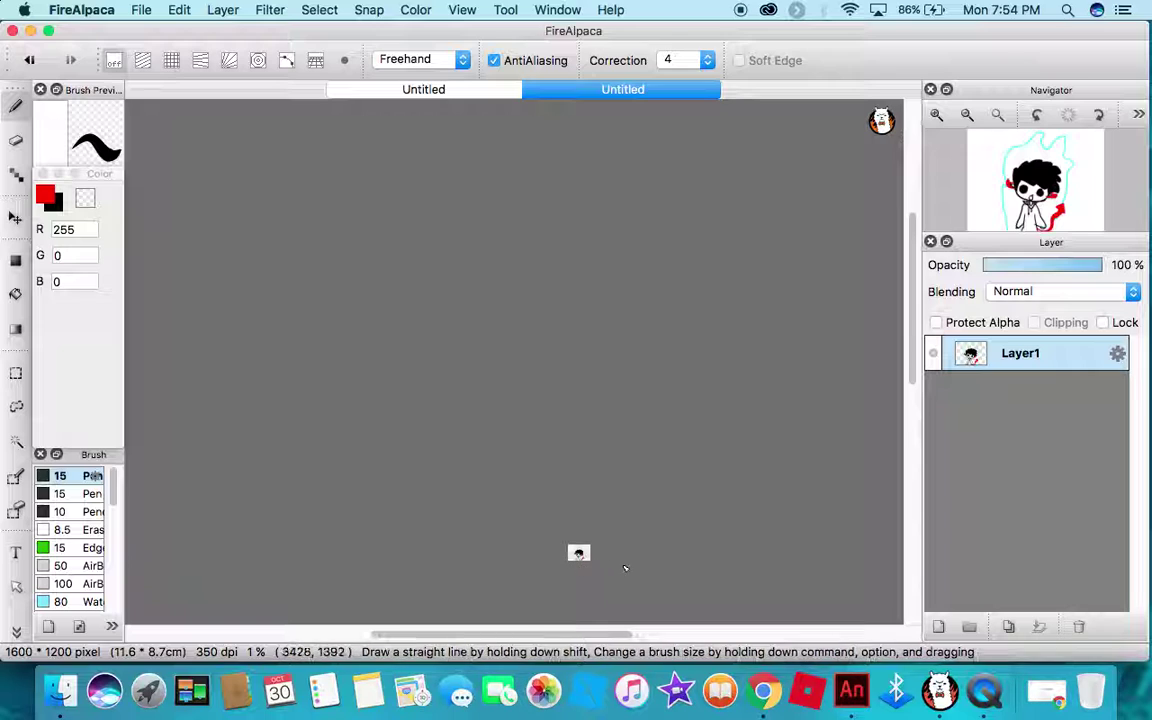
pyautogui.scroll(7, 578, 560)
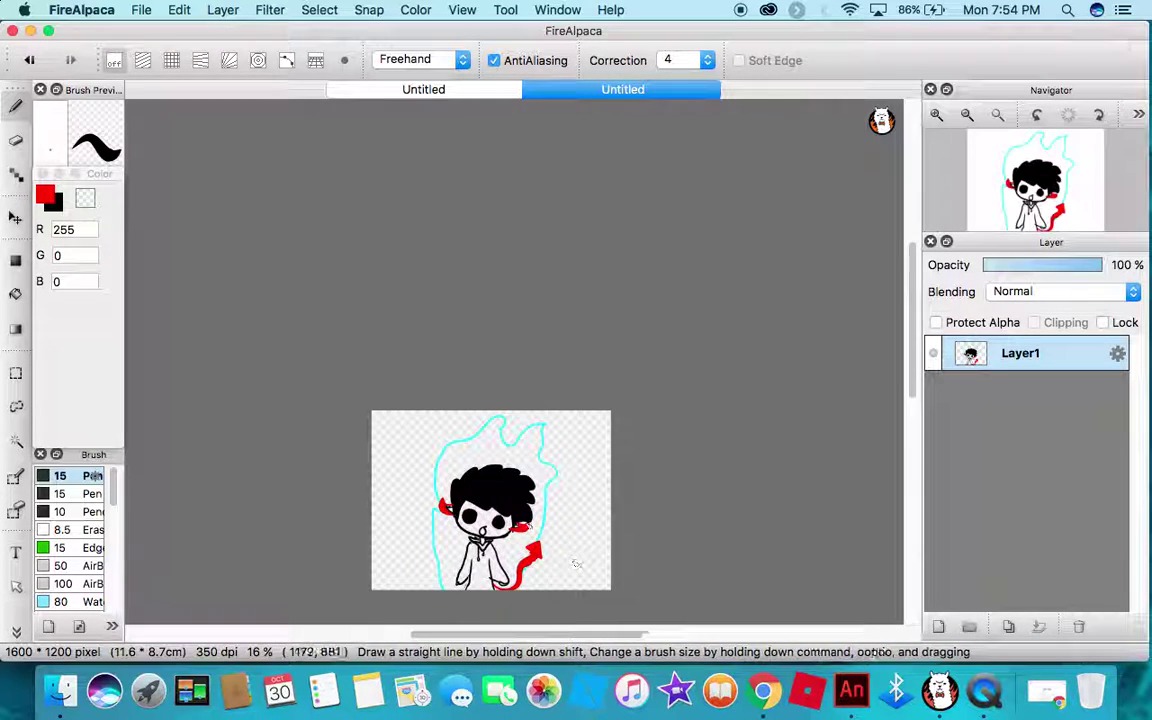
pyautogui.scroll(3, 577, 563)
pyautogui.scroll(-4, 530, 540)
pyautogui.scroll(1, 486, 521)
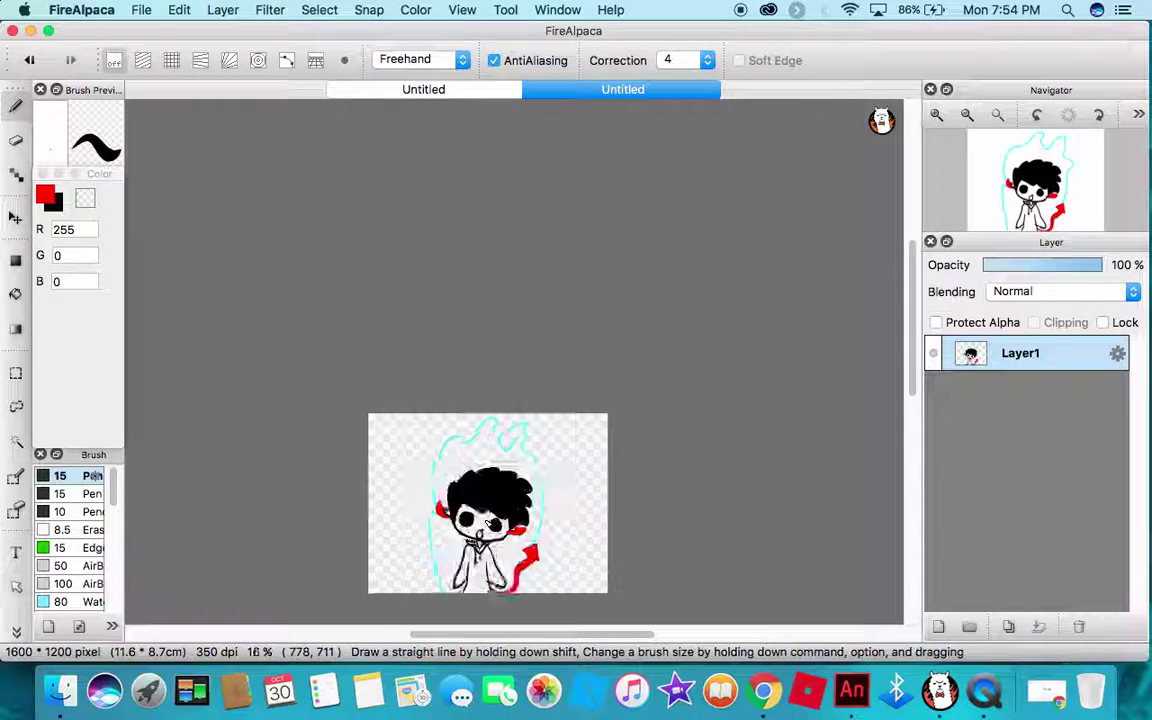